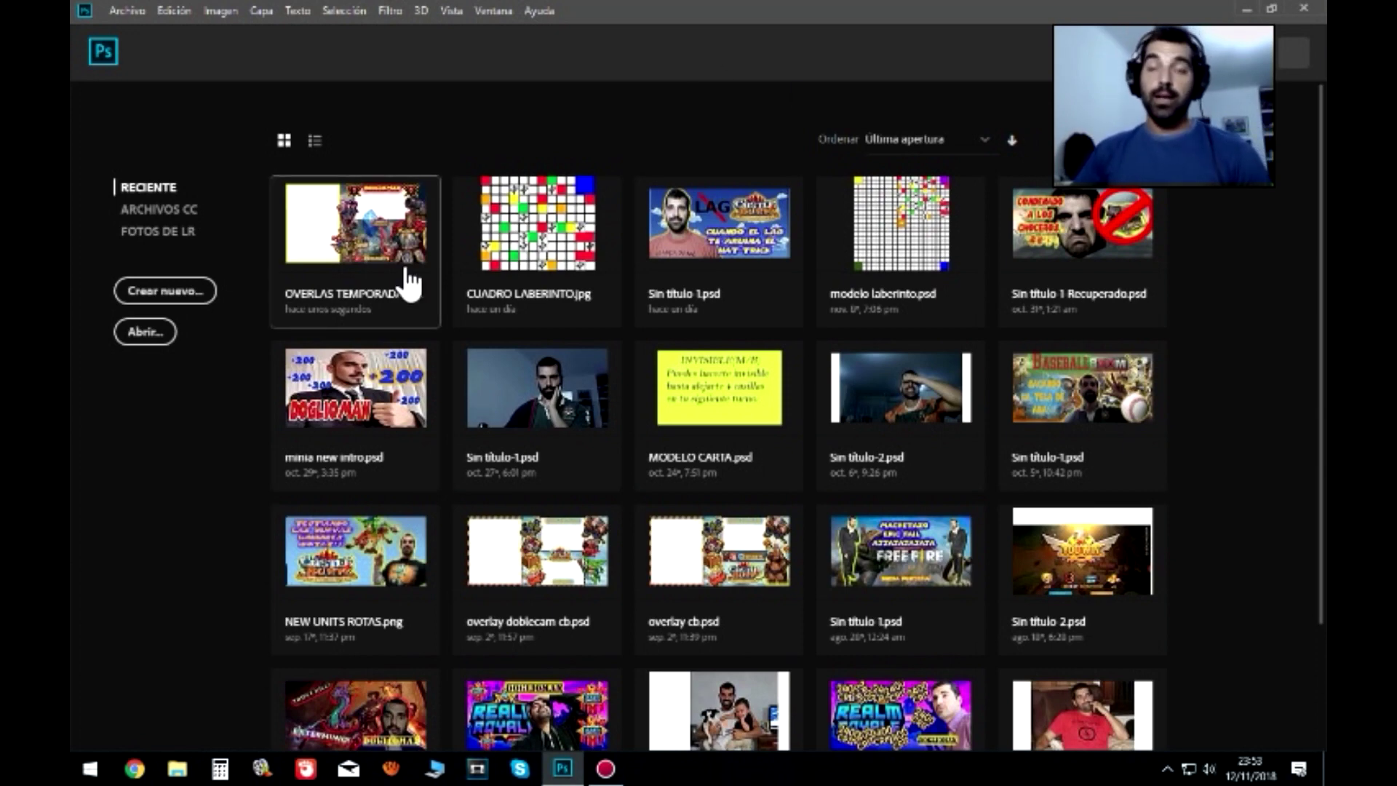
- Create a new blank white 1280 × 720 px document from the recent preset
click(177, 294)
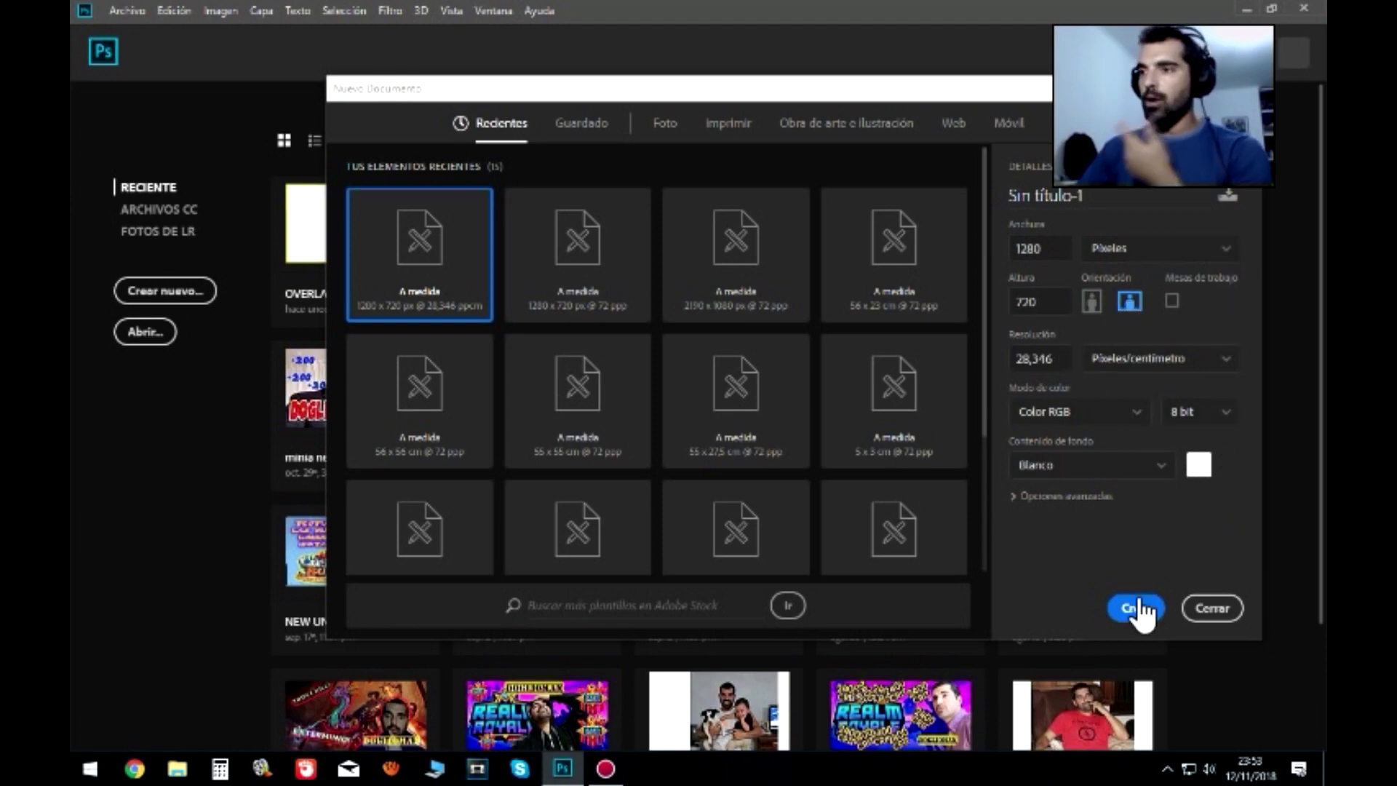
click(1132, 608)
- Embed the jungle-scene kit-para-imprimir artwork from Descargas > CLASH ROYALE into the document
scroll(805, 397, down, 1)
scroll(805, 397, down, 1)
scroll(806, 397, up, 2)
scroll(809, 405, down, 1)
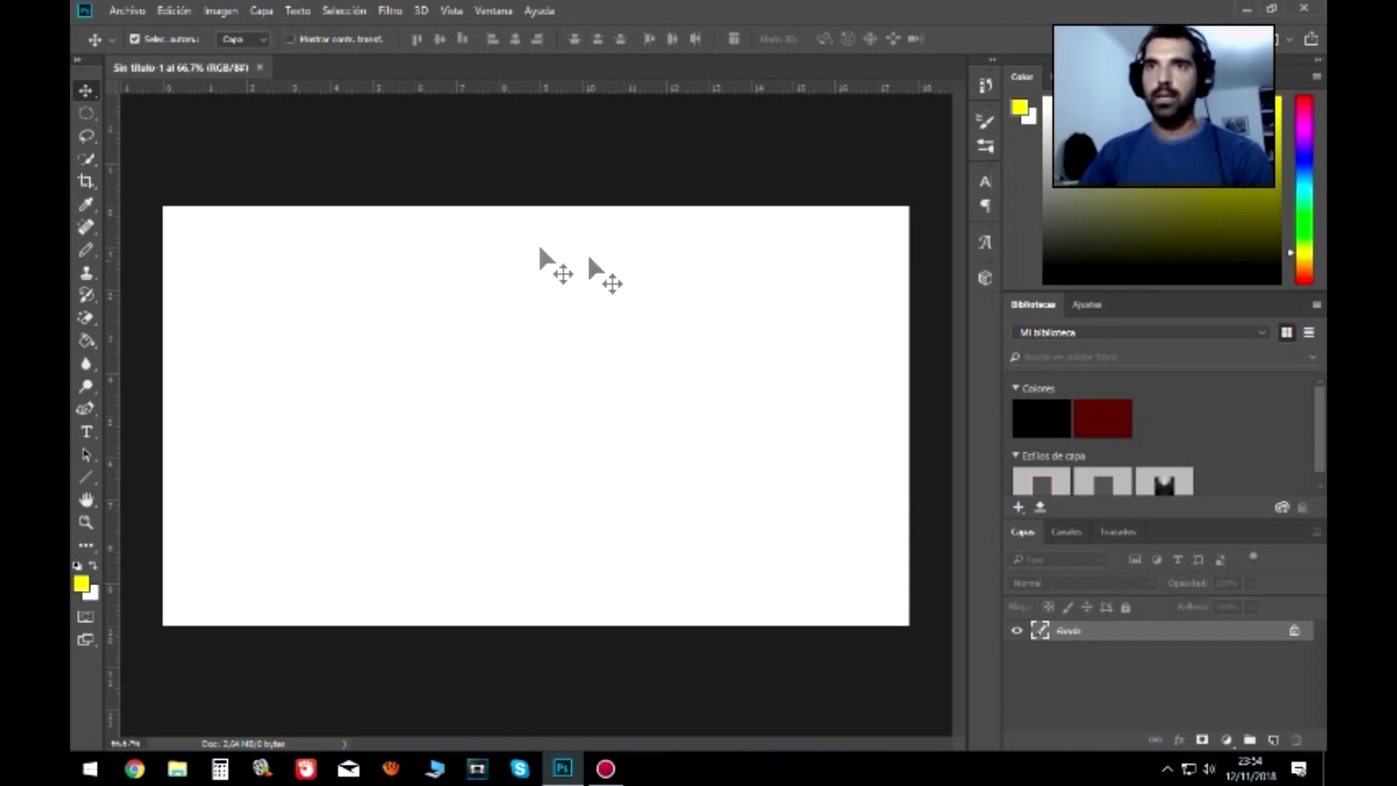
click(133, 11)
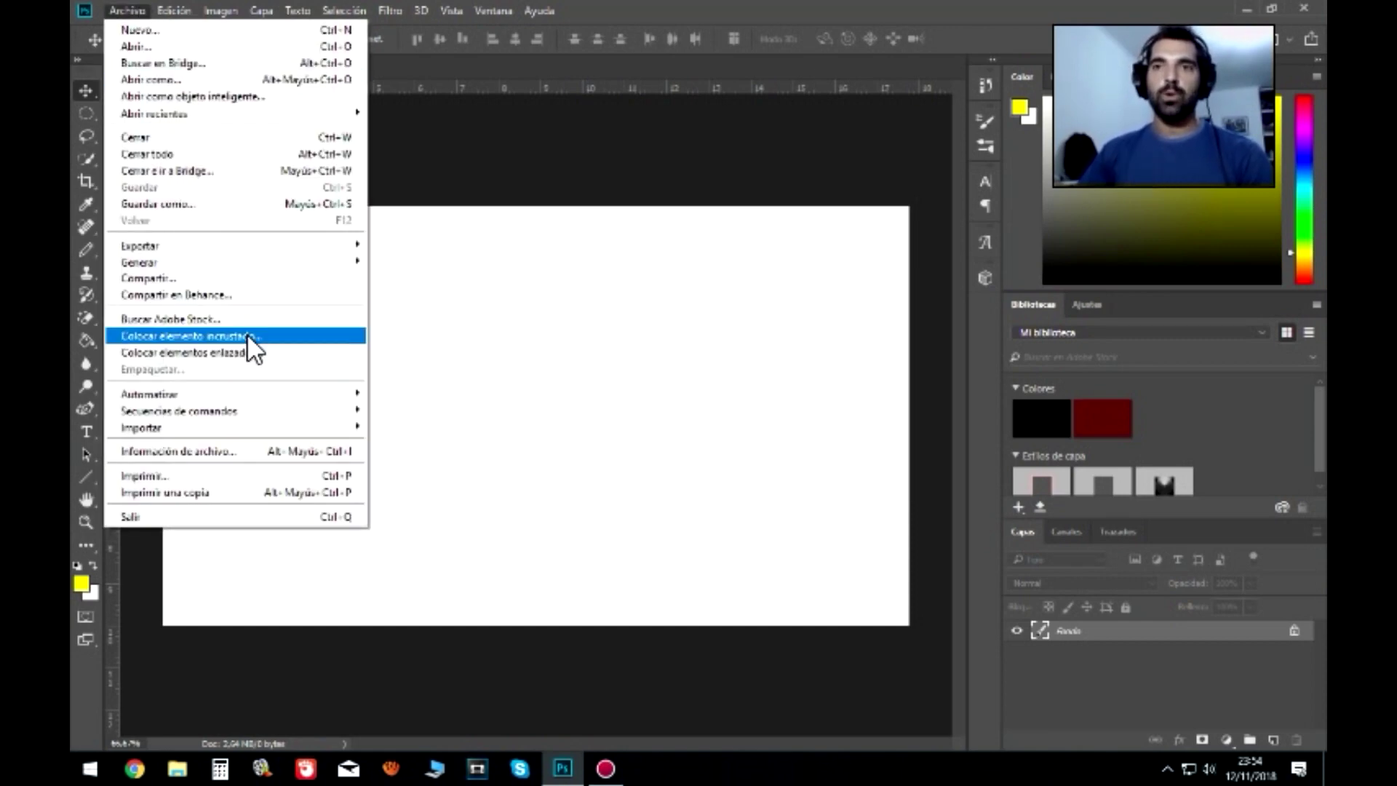
click(246, 335)
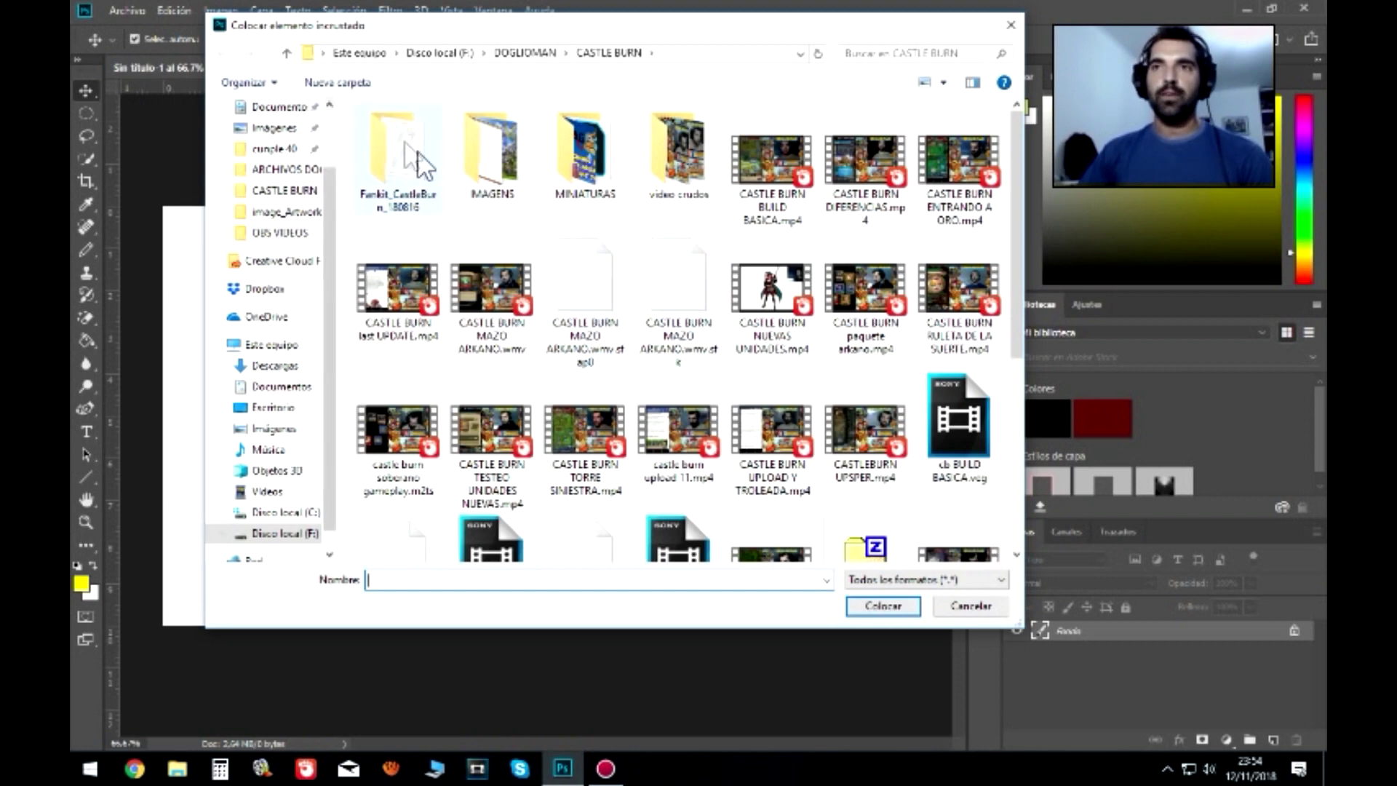
mouse_move(272, 407)
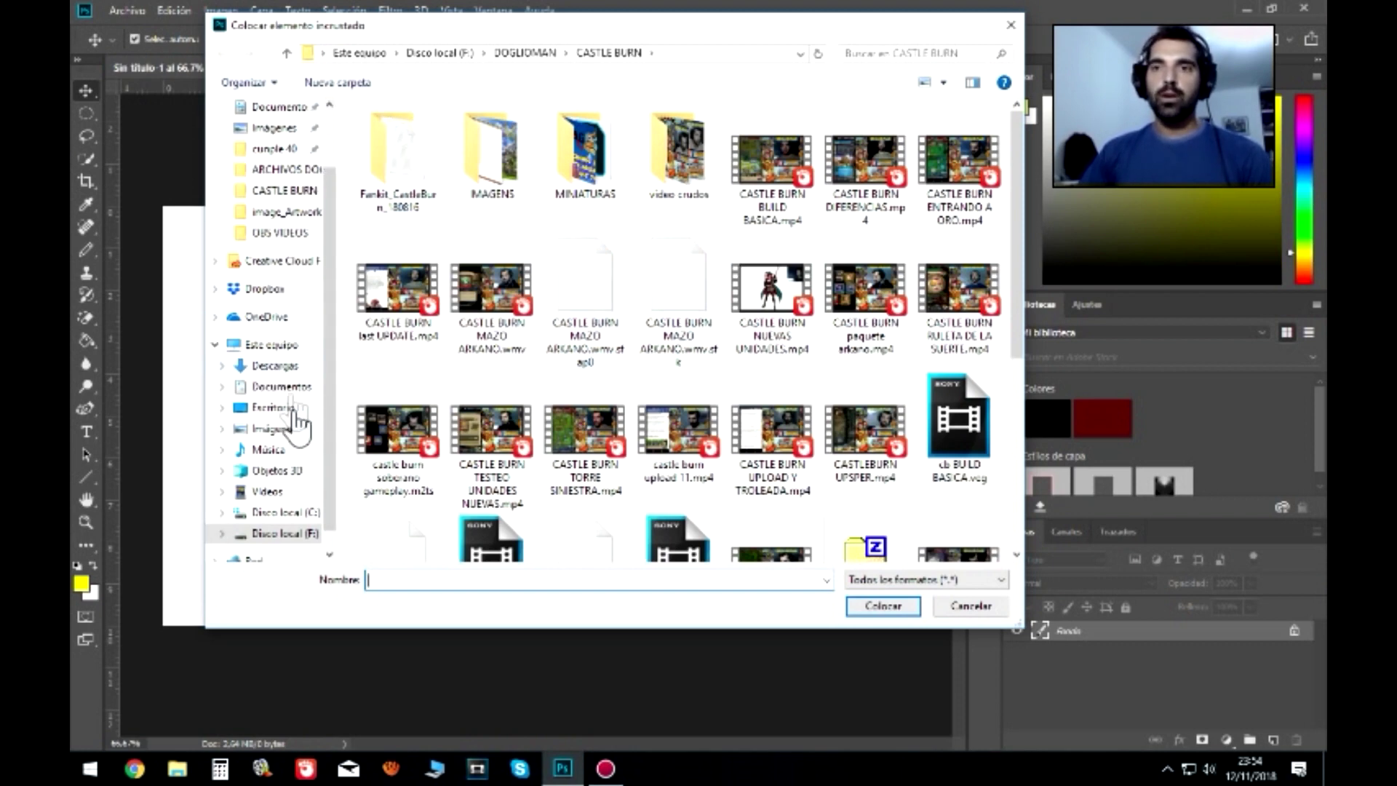
click(280, 538)
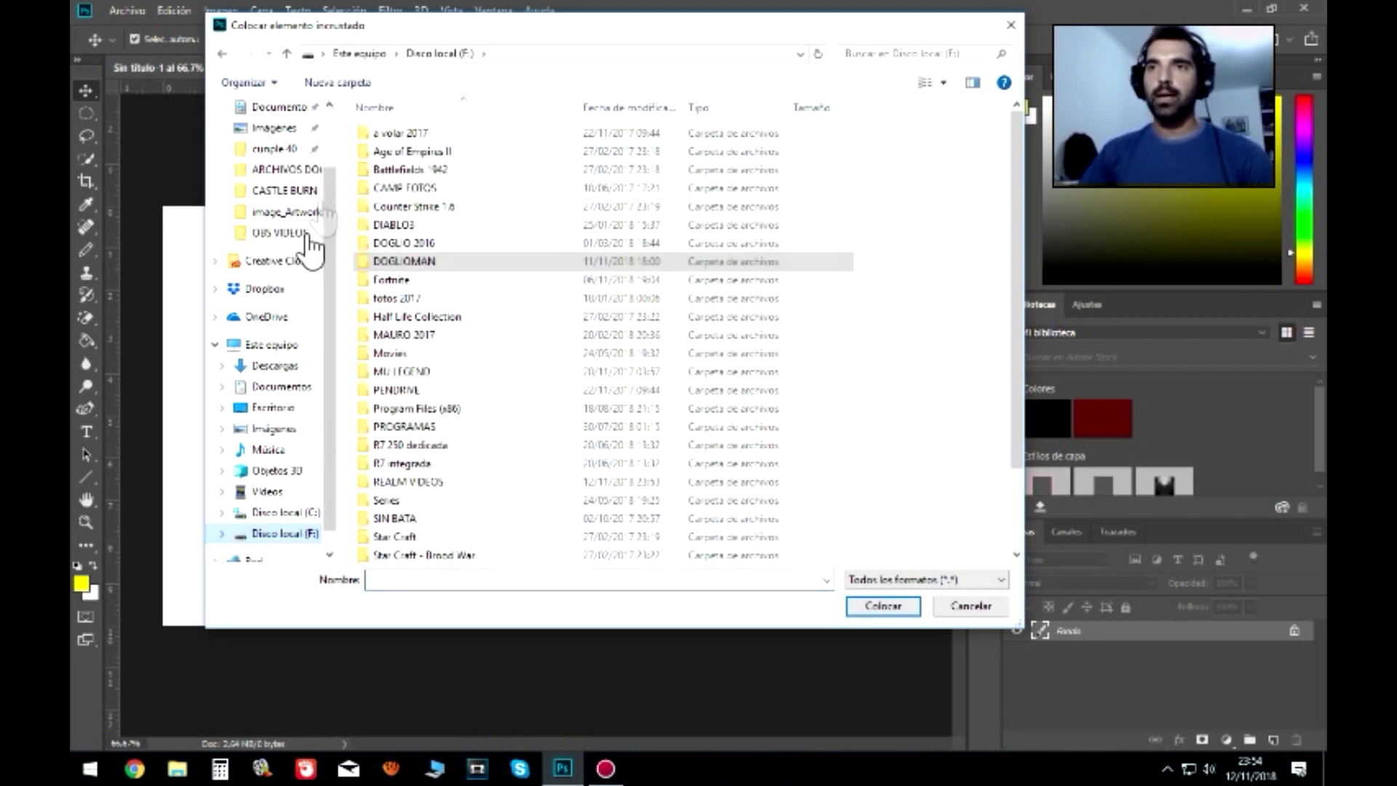
click(280, 365)
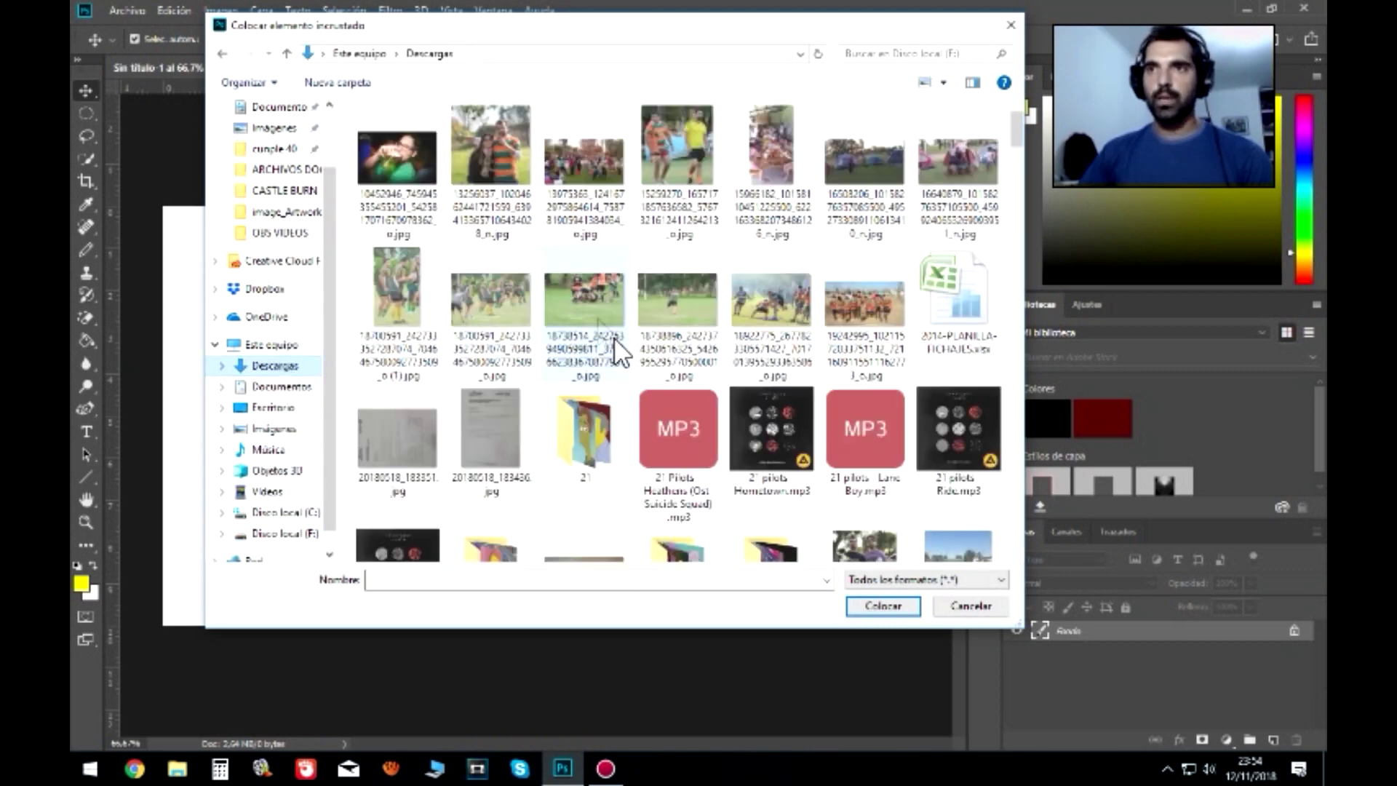
double_click(391, 277)
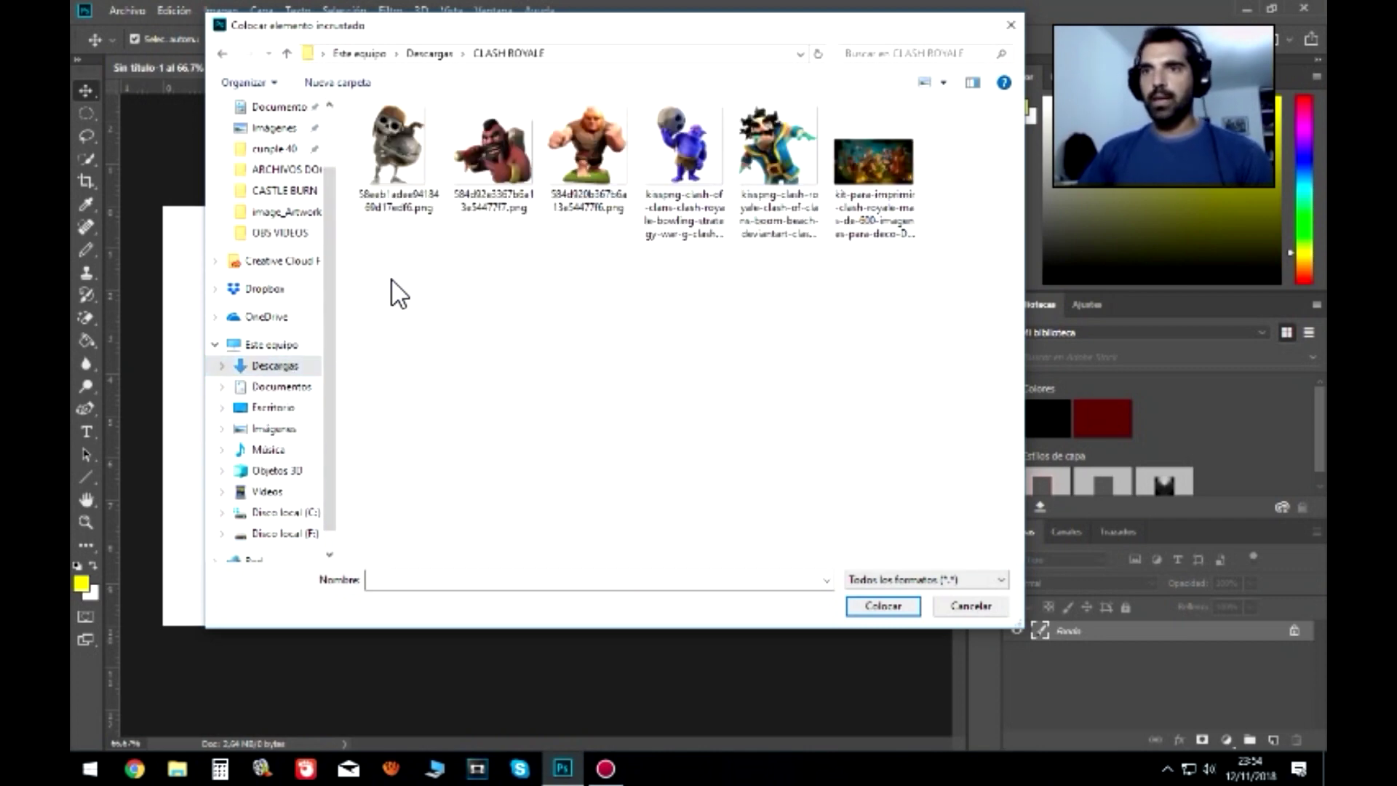
click(873, 167)
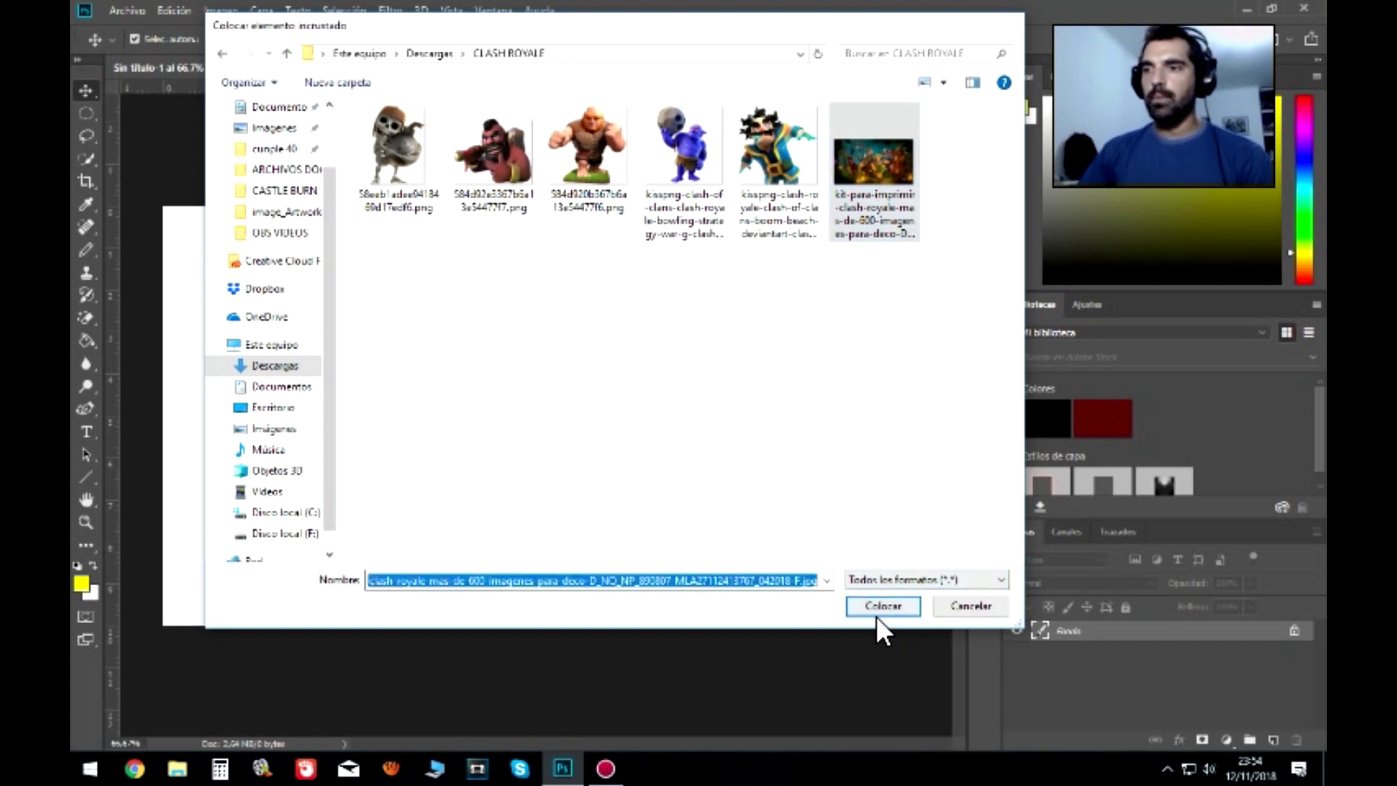
click(879, 612)
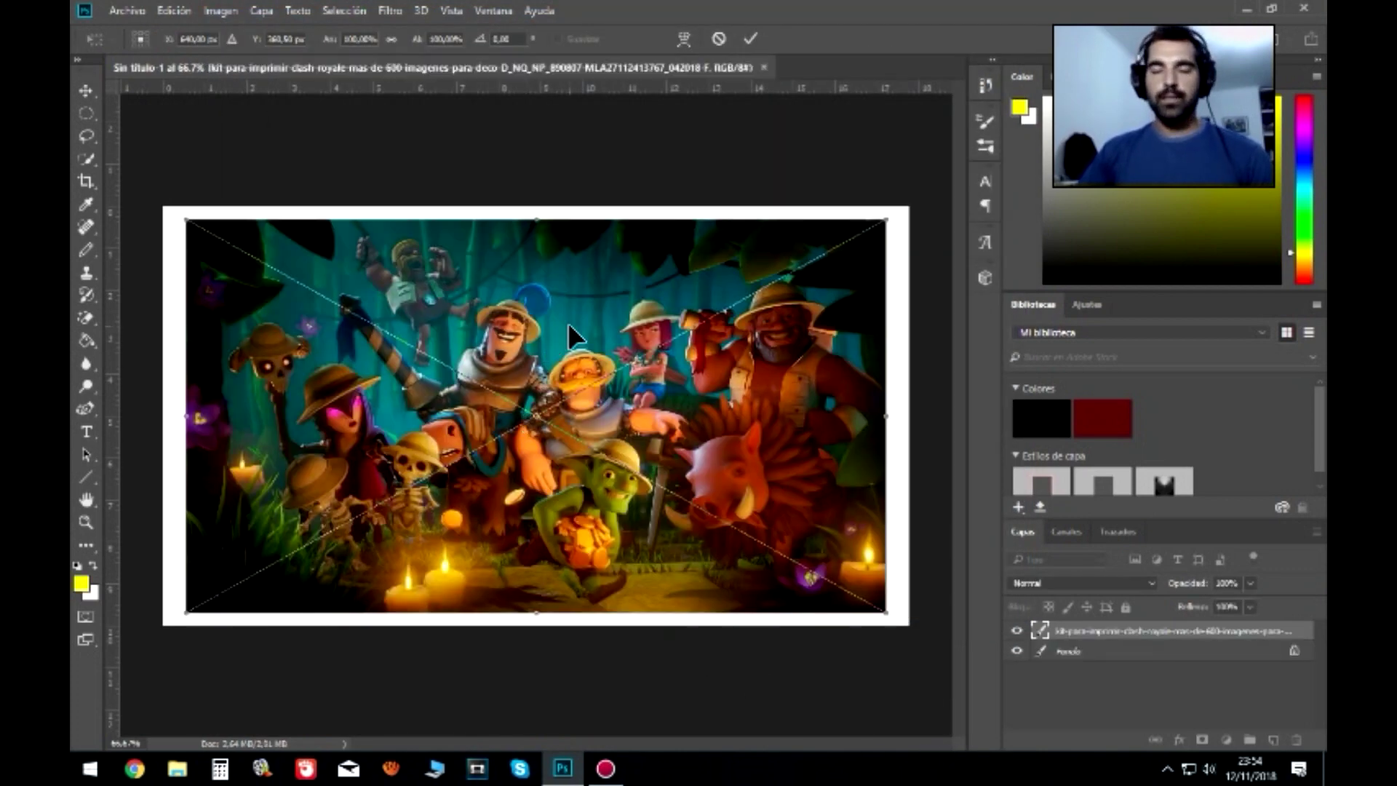
- Move the artwork to the top-left and scale it to about 106.67% to fill the canvas
drag(568, 322, 525, 312)
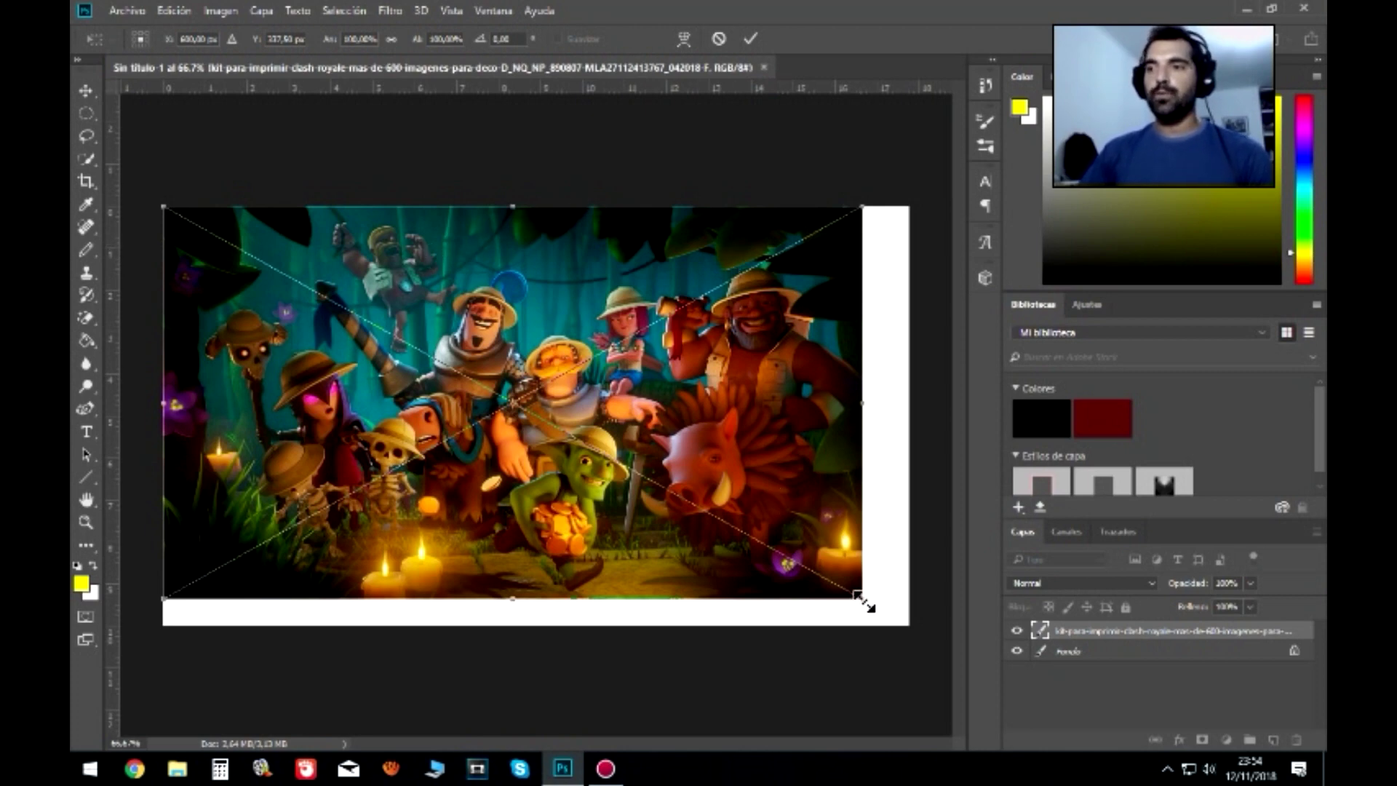
drag(863, 599, 908, 624)
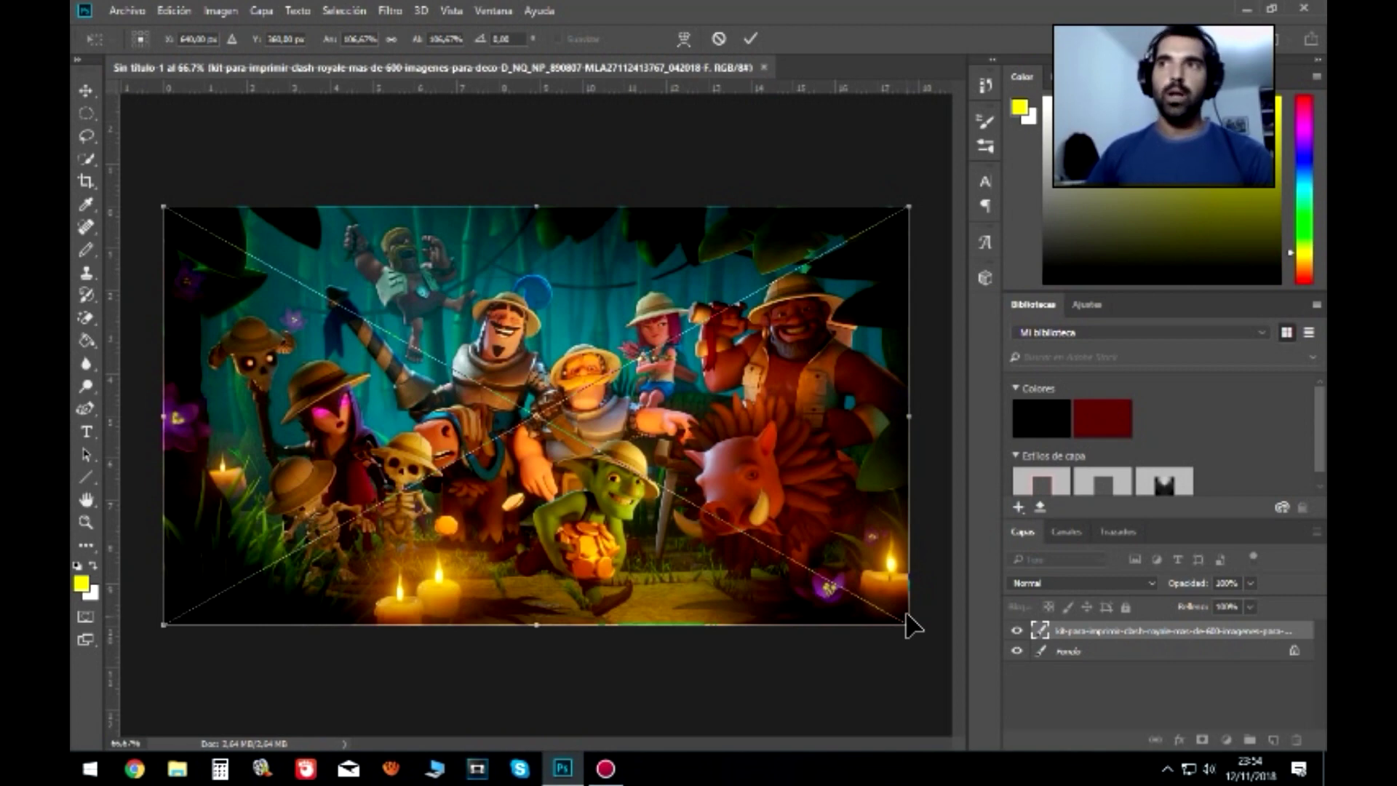
click(744, 37)
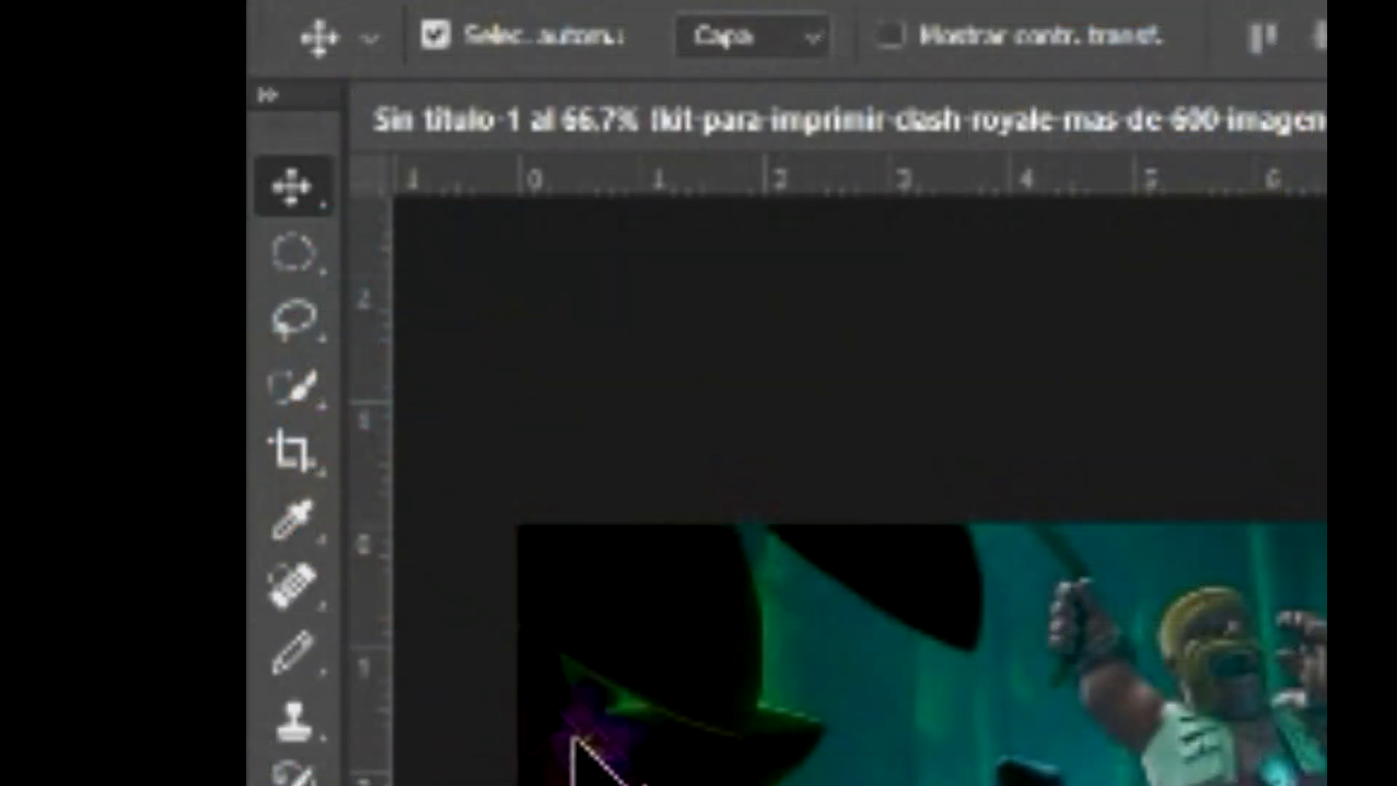
- Draw a rectangular marquee over the artwork's left third, from the top-left corner to the bottom edge
click(304, 251)
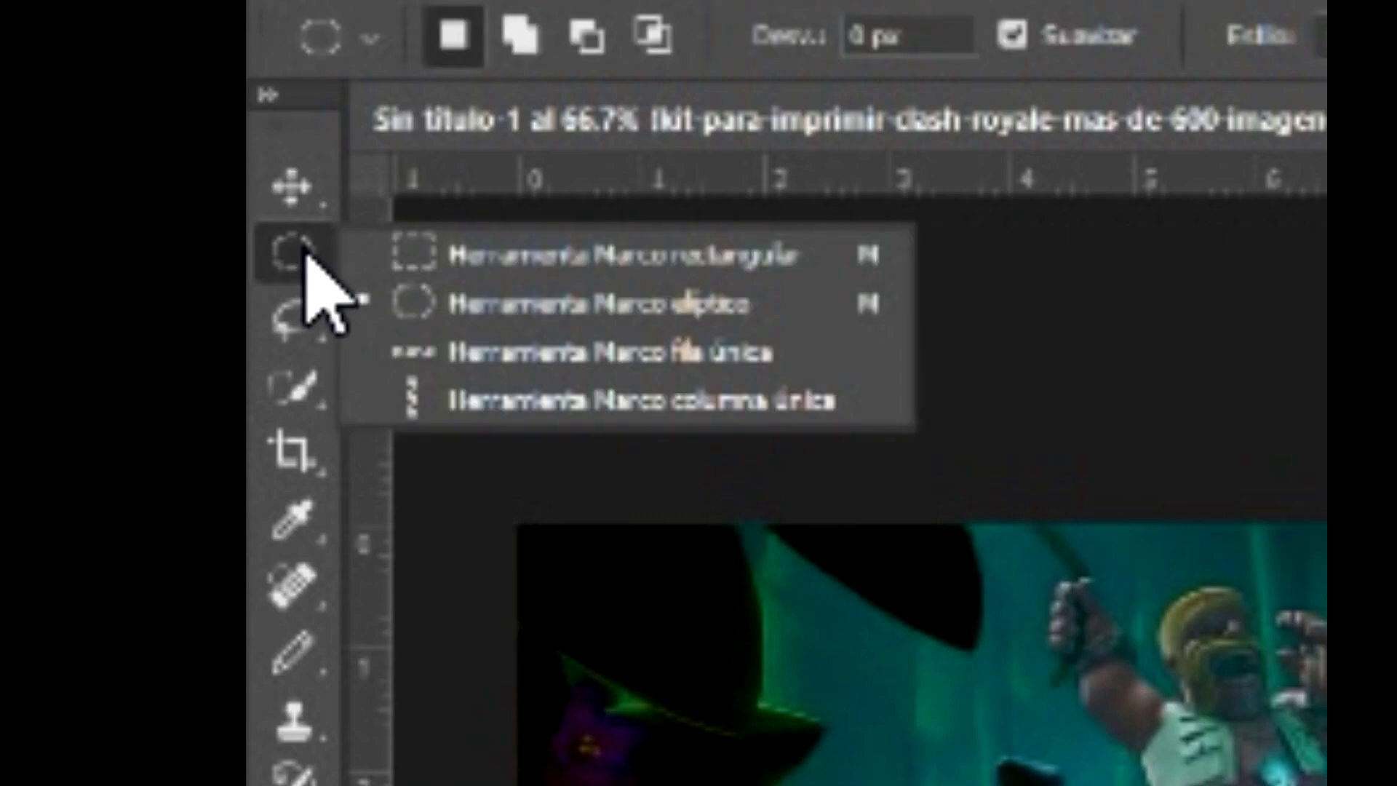
click(597, 256)
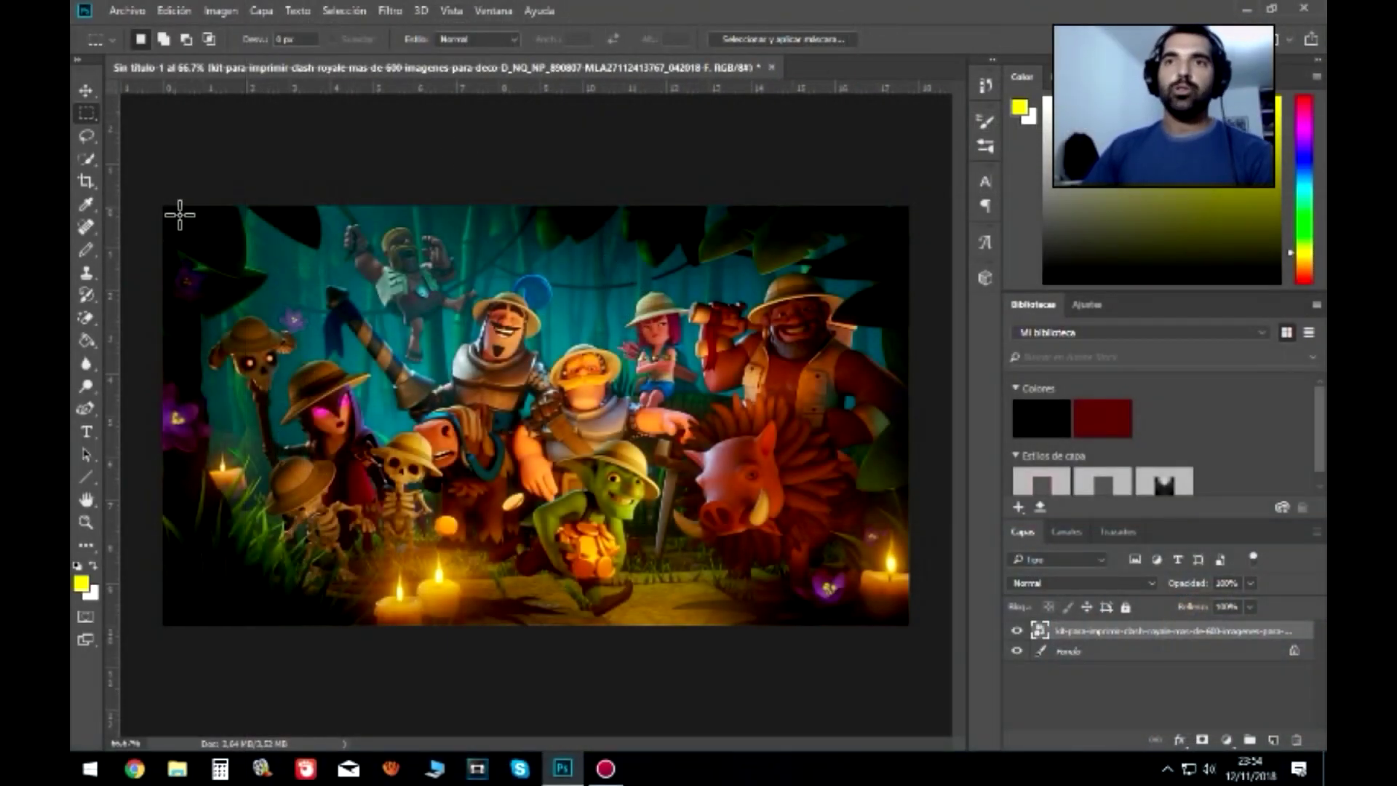
drag(167, 211, 449, 635)
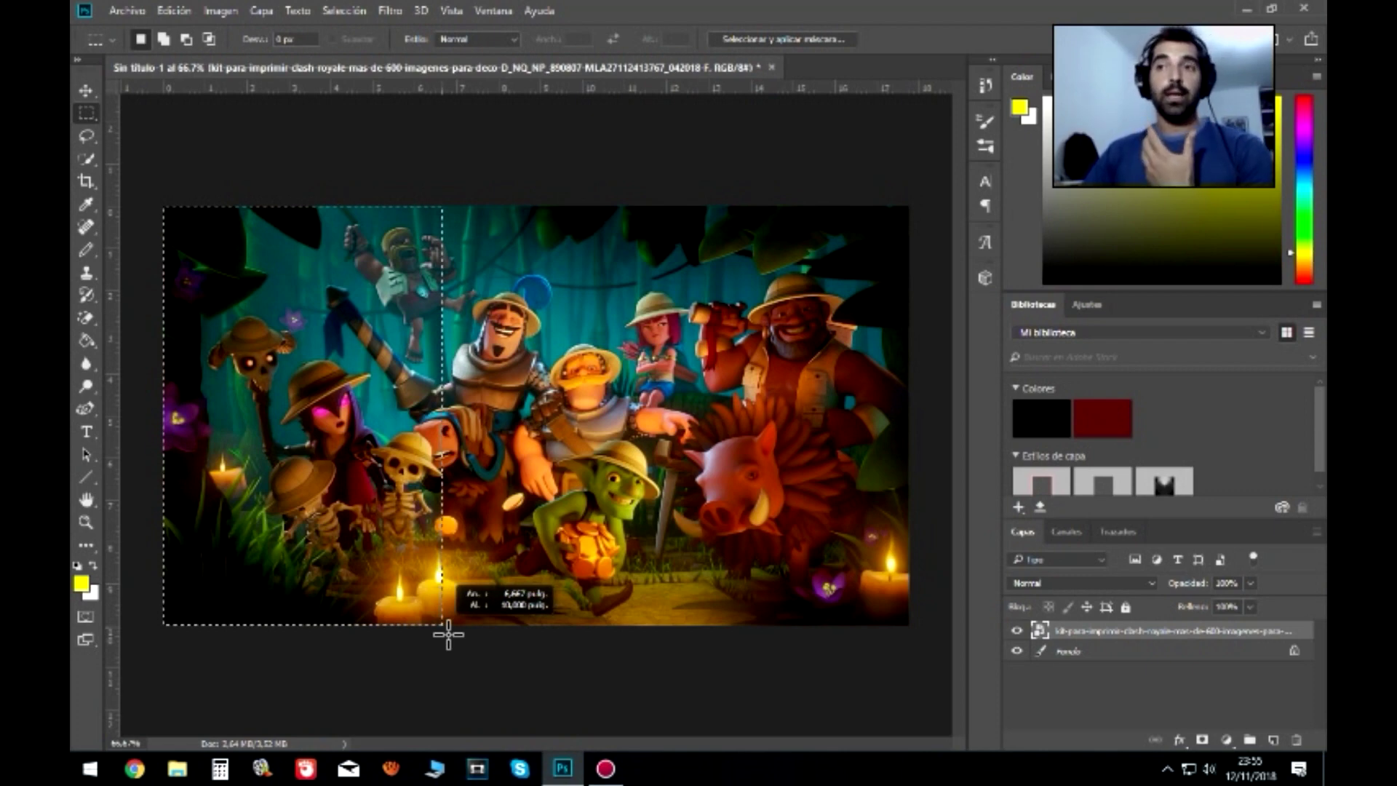
drag(448, 634, 452, 635)
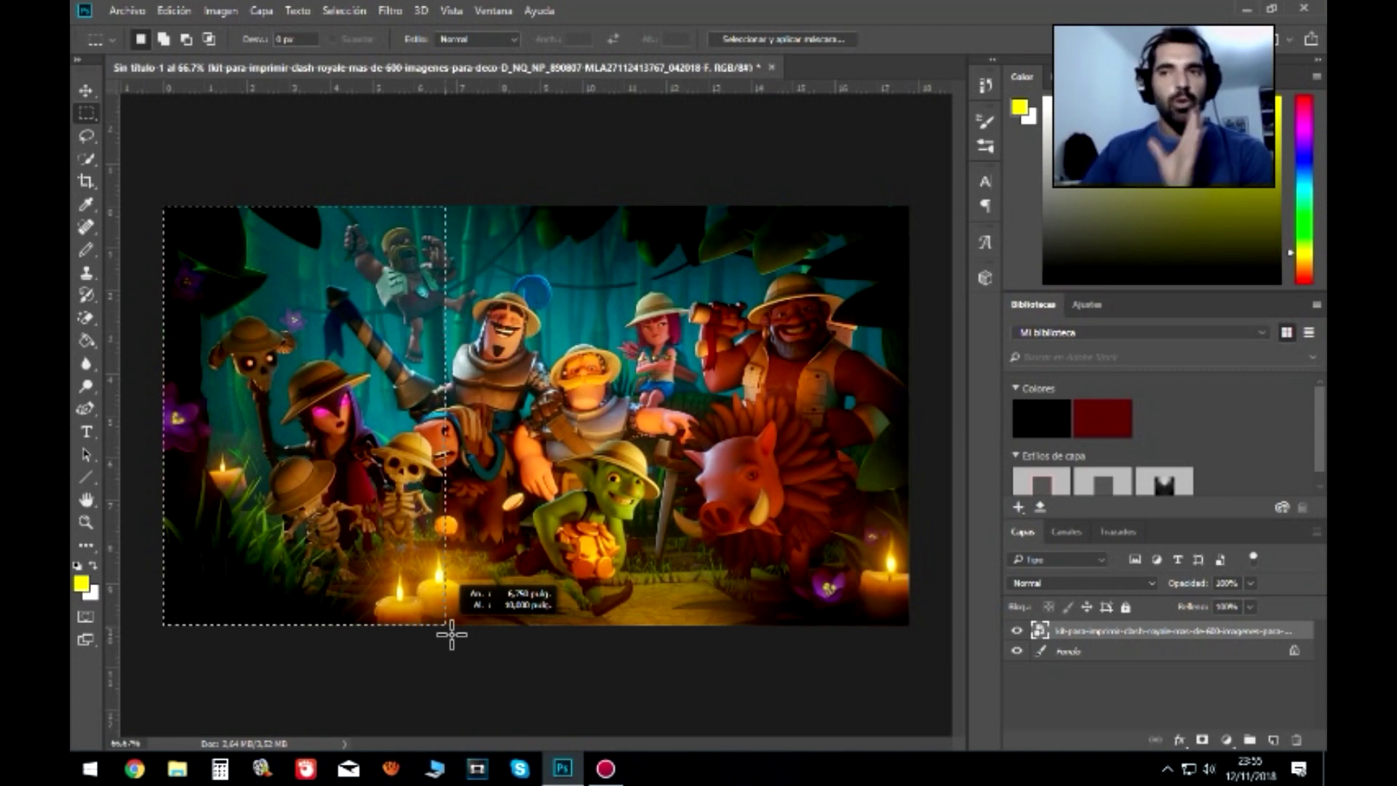
drag(452, 634, 452, 635)
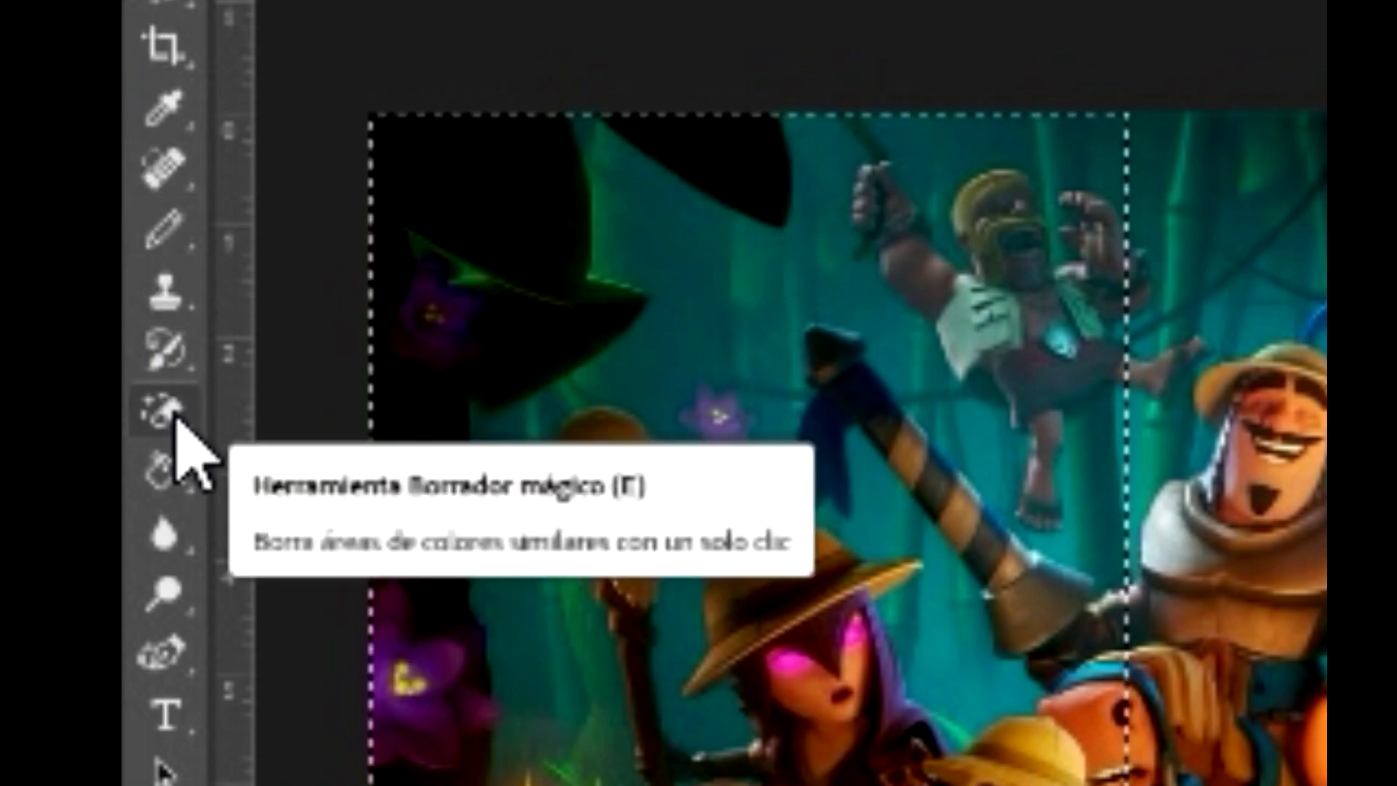
- Rasterize the artwork layer and delete its content inside the left selection
right_click(175, 419)
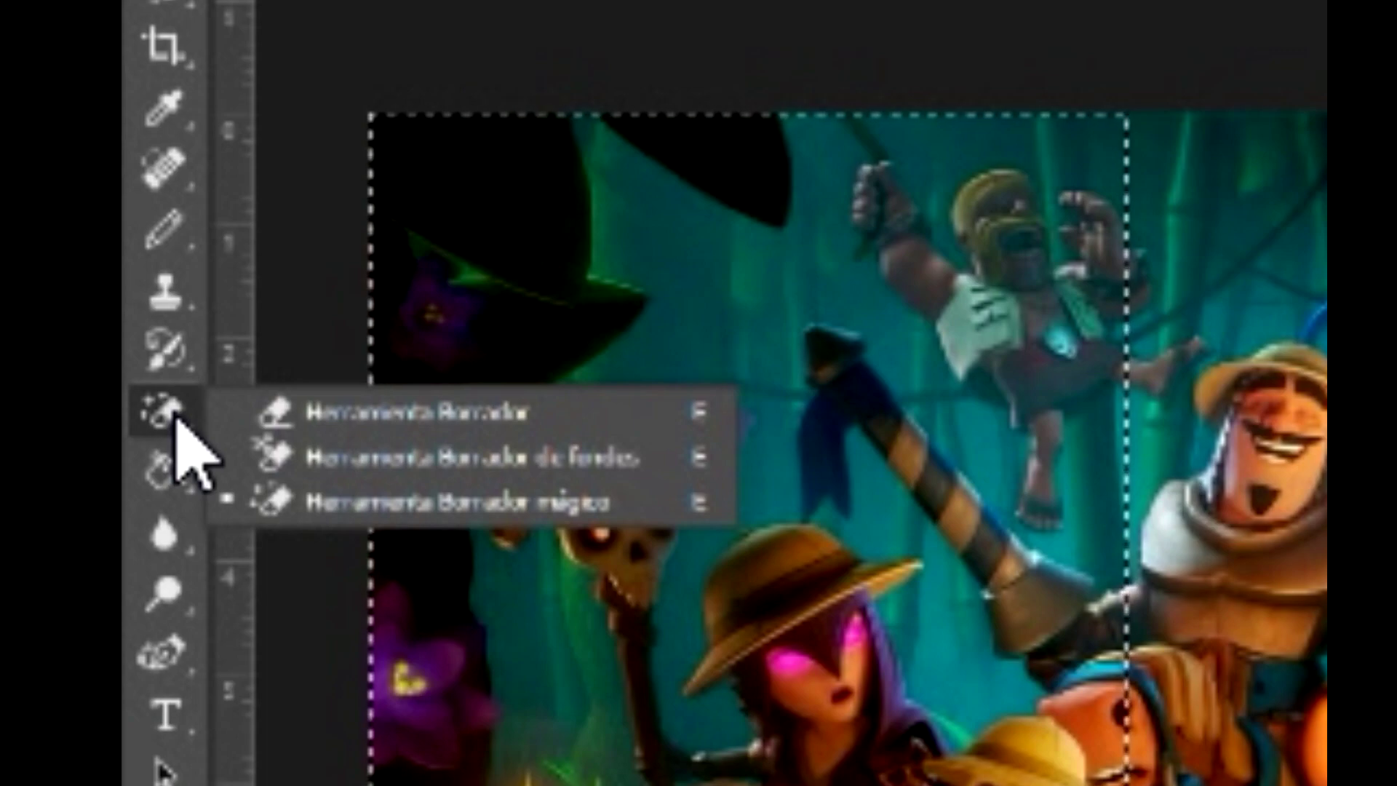
click(608, 459)
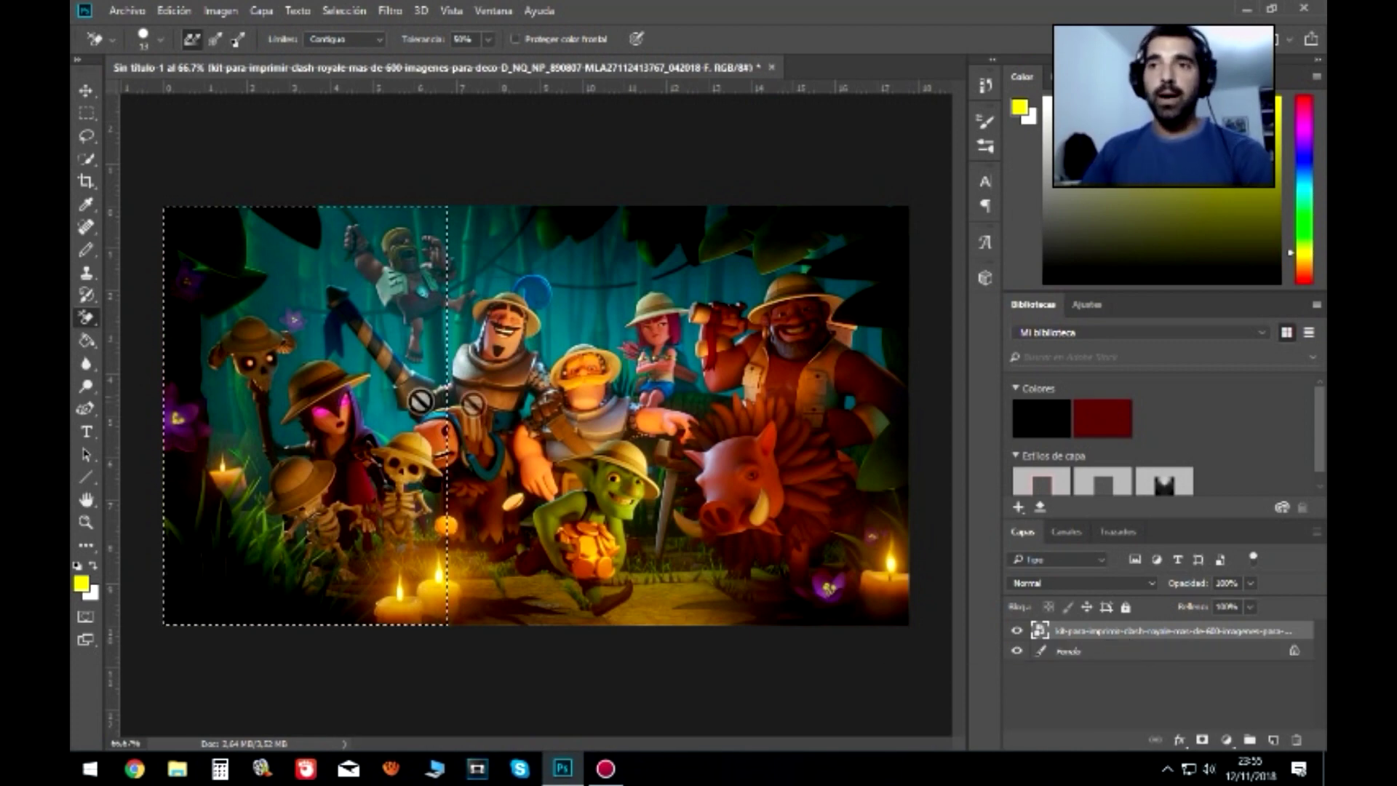
click(308, 400)
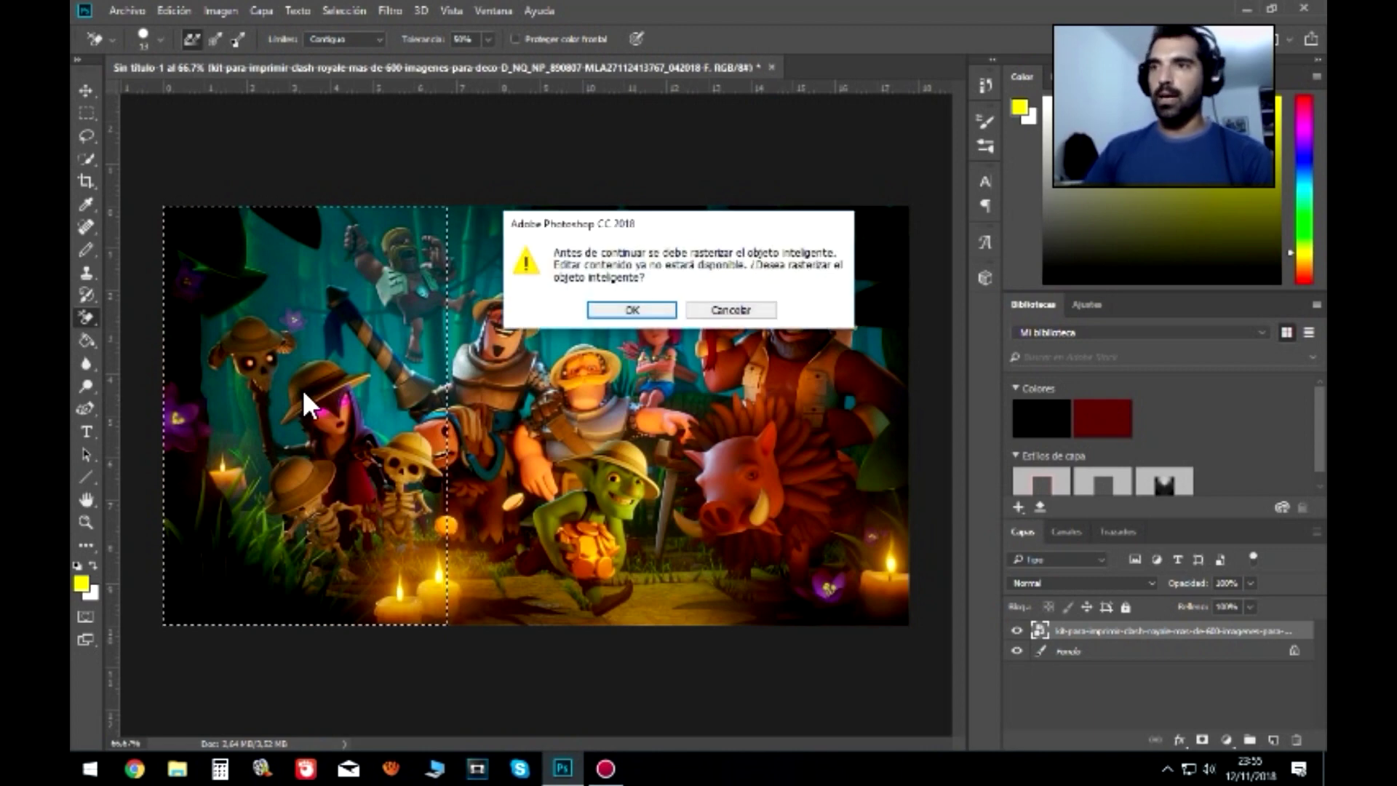
key(Return)
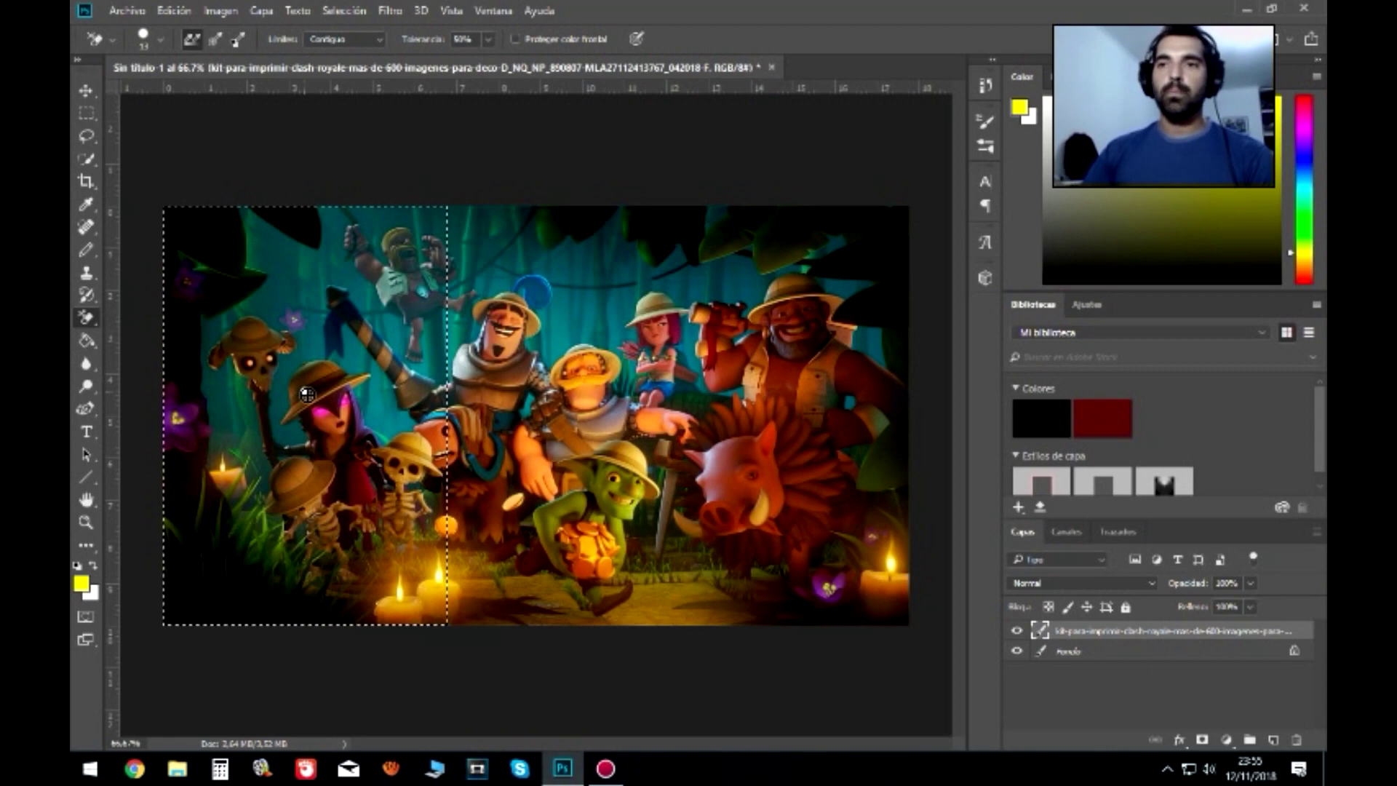
key(Delete)
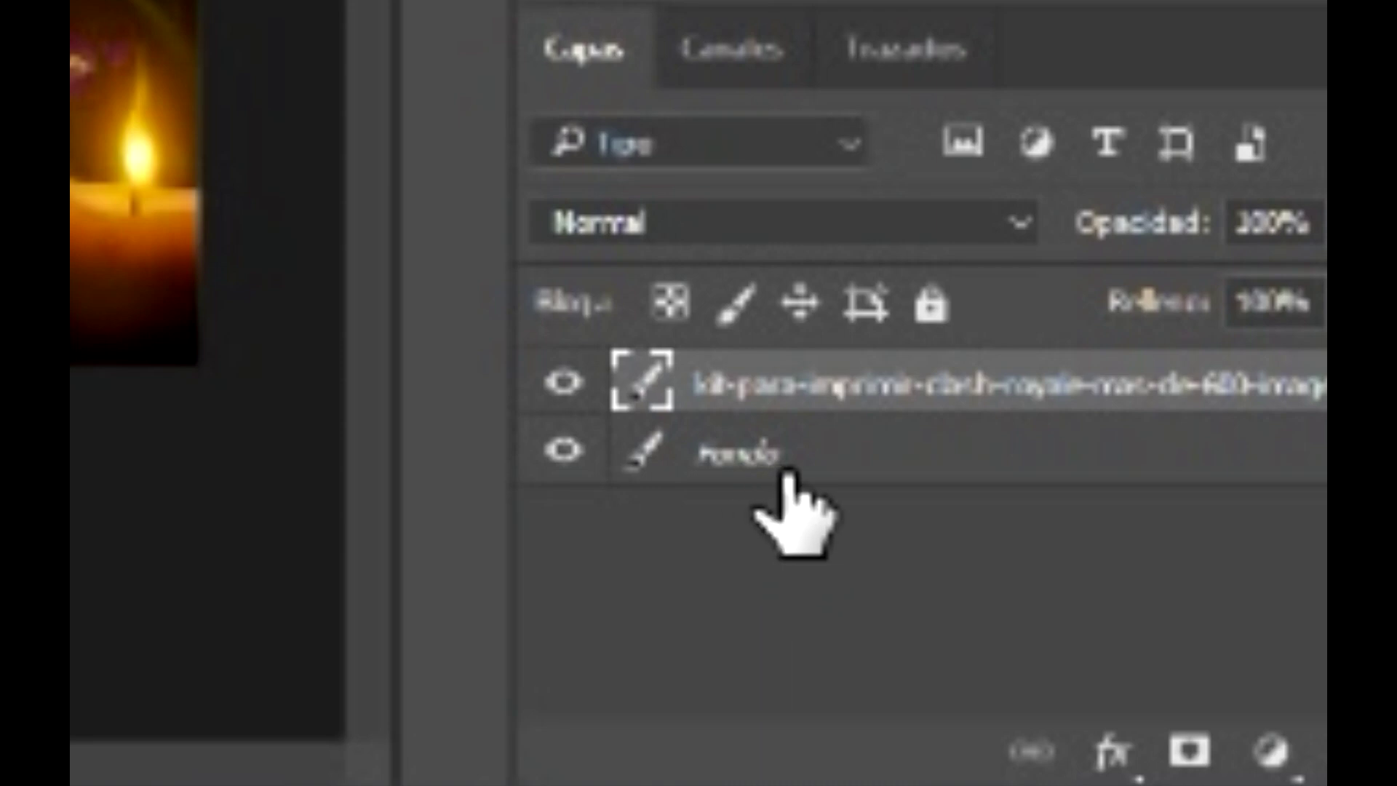
- Unlock the Fondo layer as Capa 0 and erase its white left strip to transparency
click(788, 451)
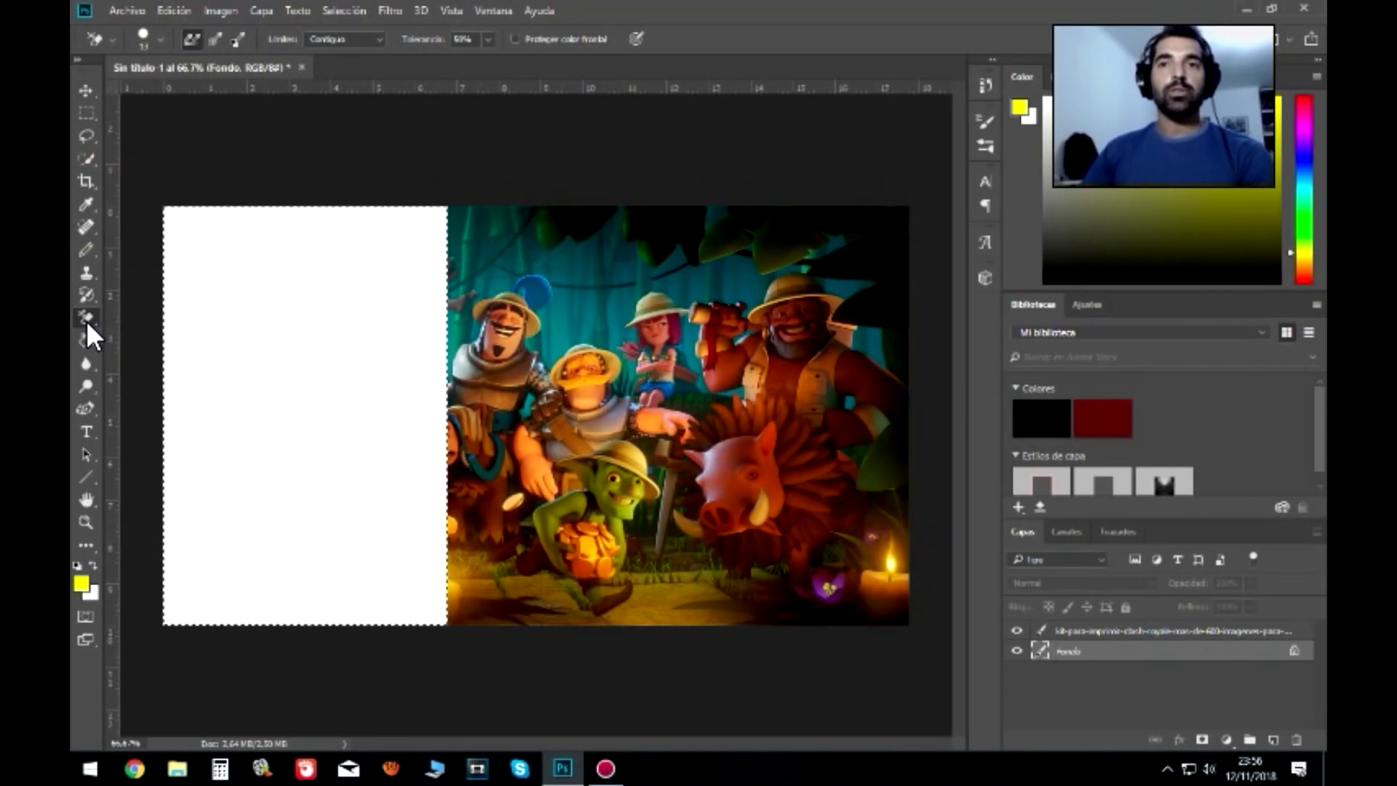
right_click(86, 320)
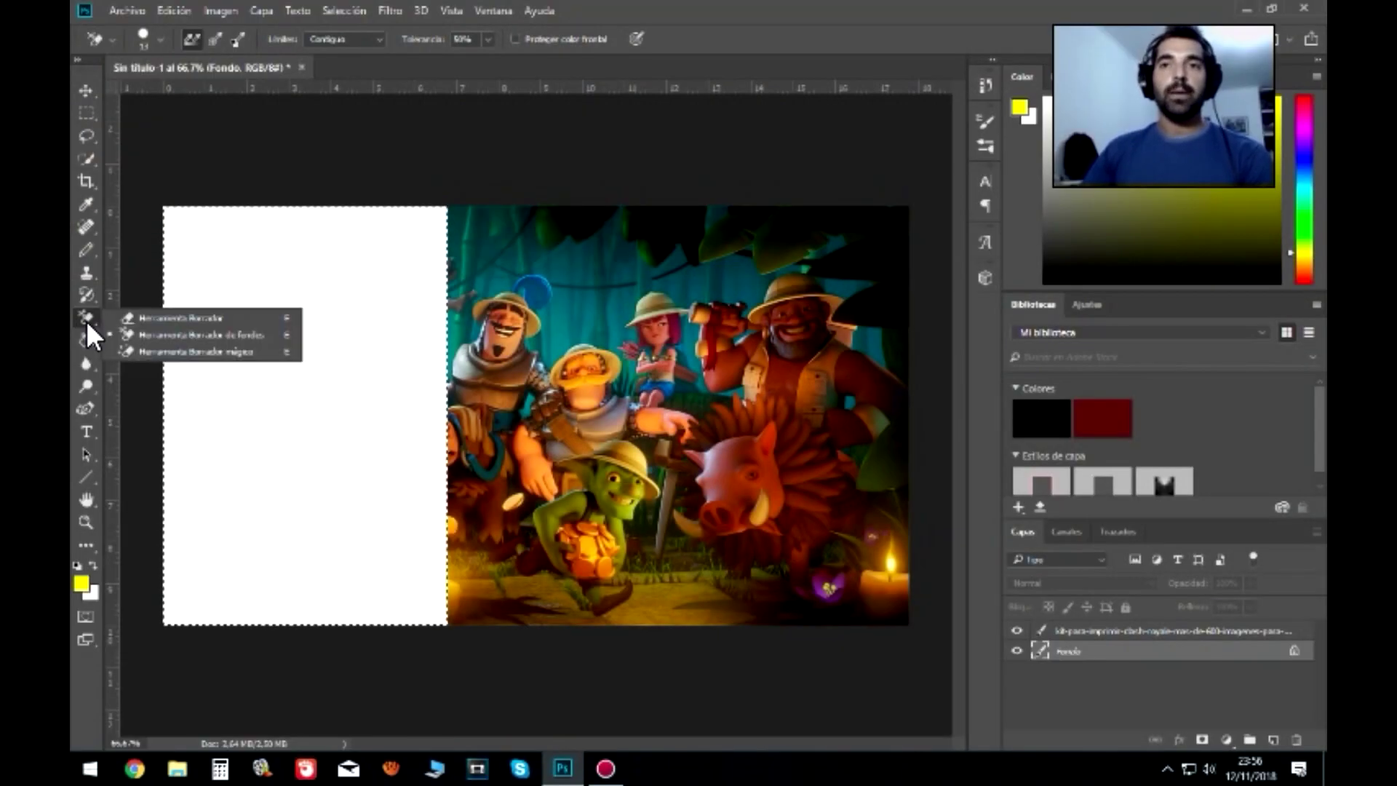
click(208, 335)
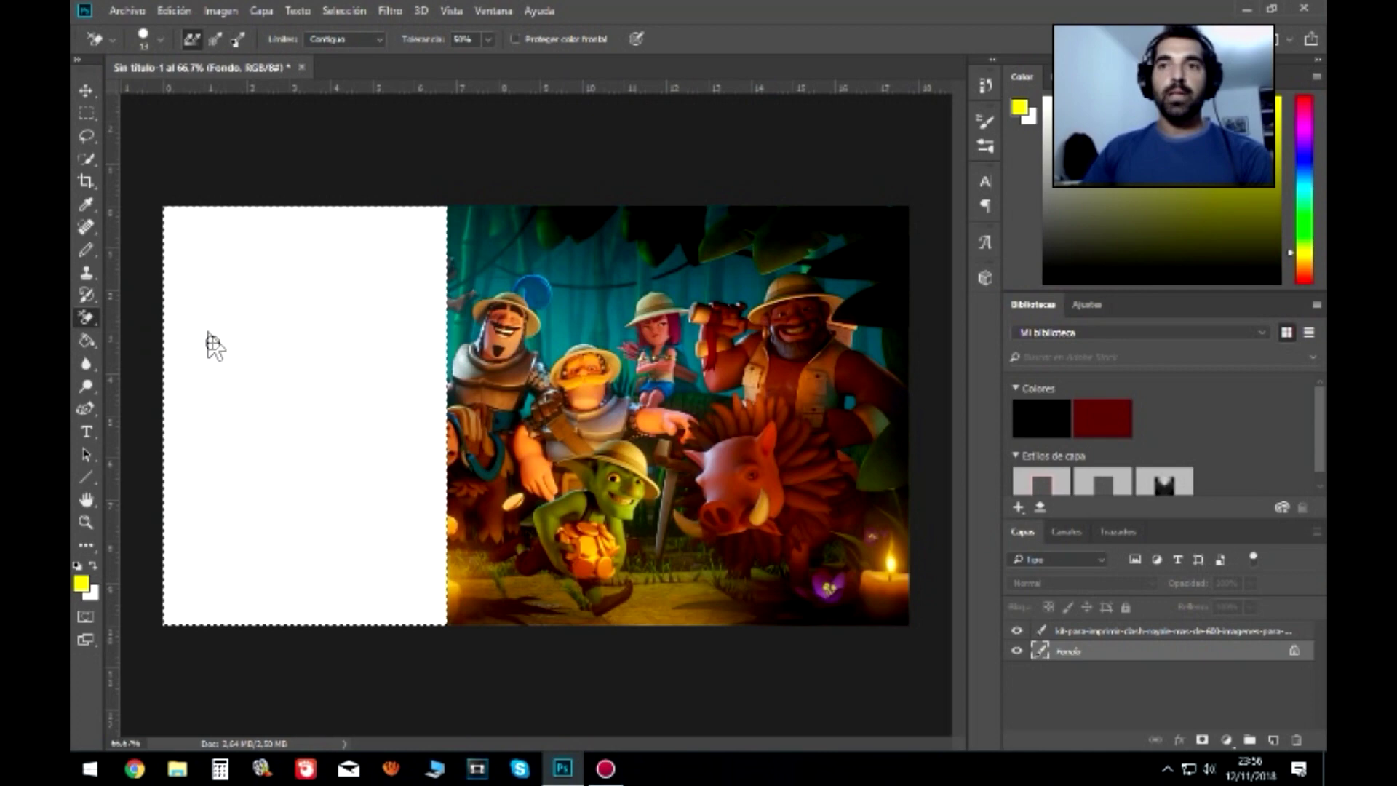
click(294, 385)
click(294, 385)
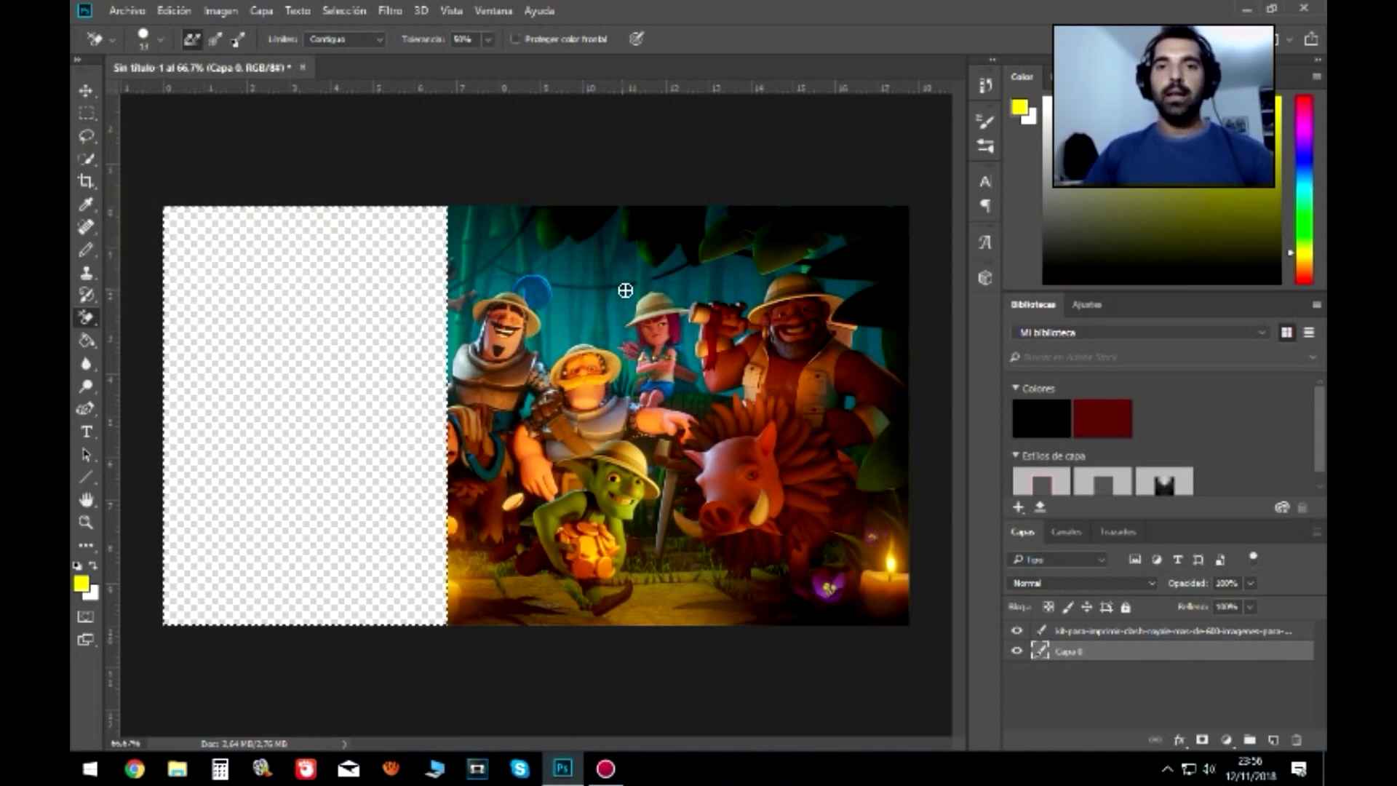
click(90, 111)
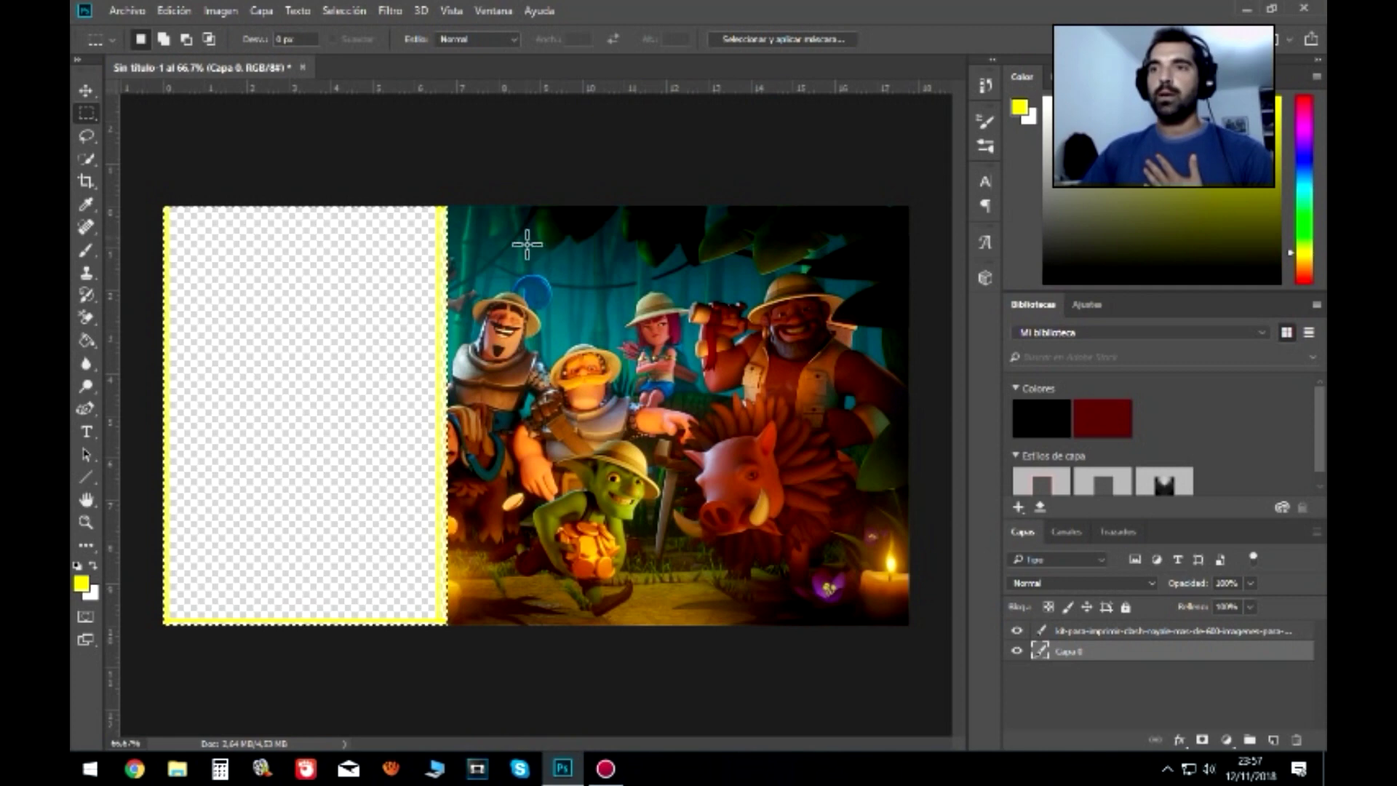
- Select a rectangle over the upper-right part of the jungle characters
mouse_move(506, 232)
mouse_down()
mouse_move(863, 420)
mouse_move(553, 374)
mouse_move(828, 384)
mouse_up()
mouse_move(861, 417)
mouse_down()
mouse_move(867, 437)
mouse_move(862, 420)
mouse_up()
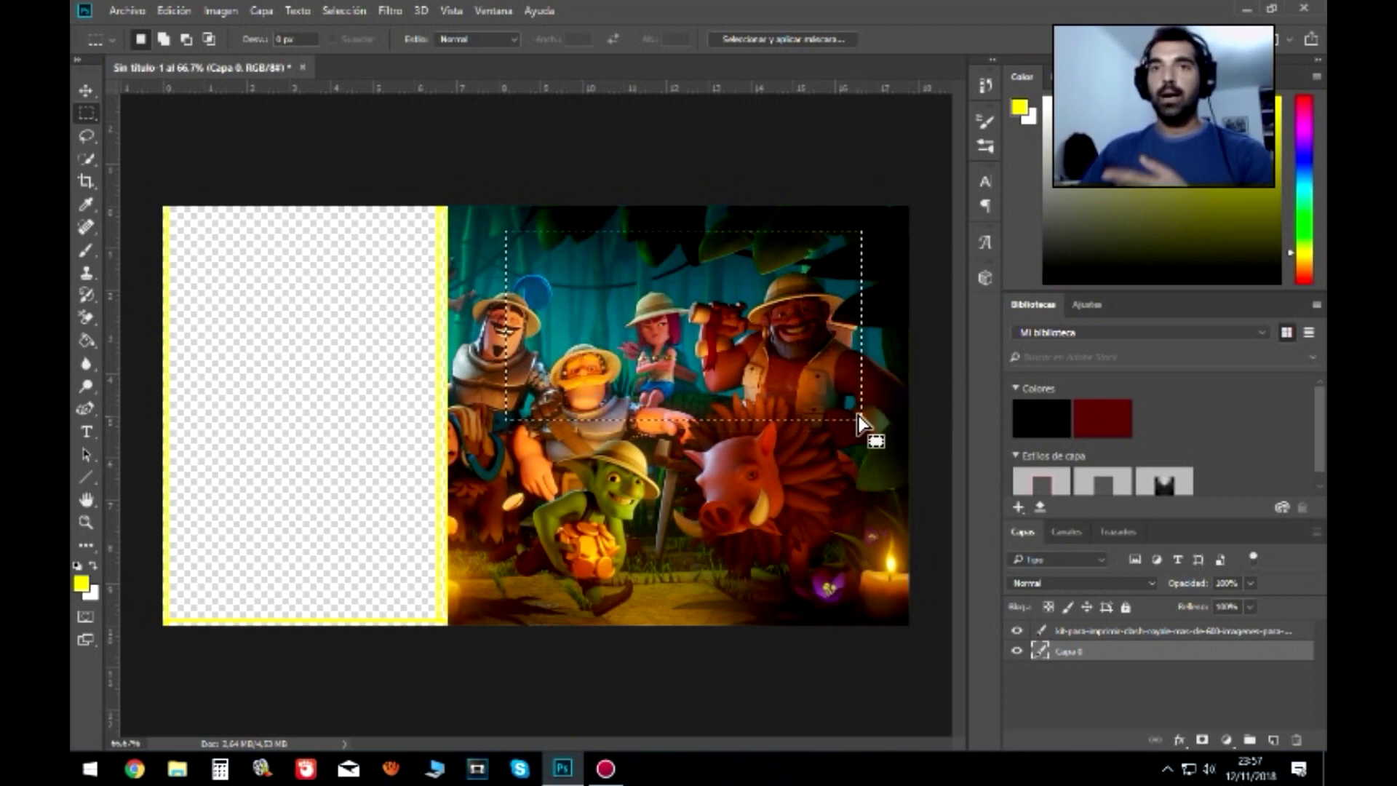
- Clear the upper-right selection from the artwork layer and Capa 0, leaving a transparent window
click(1090, 633)
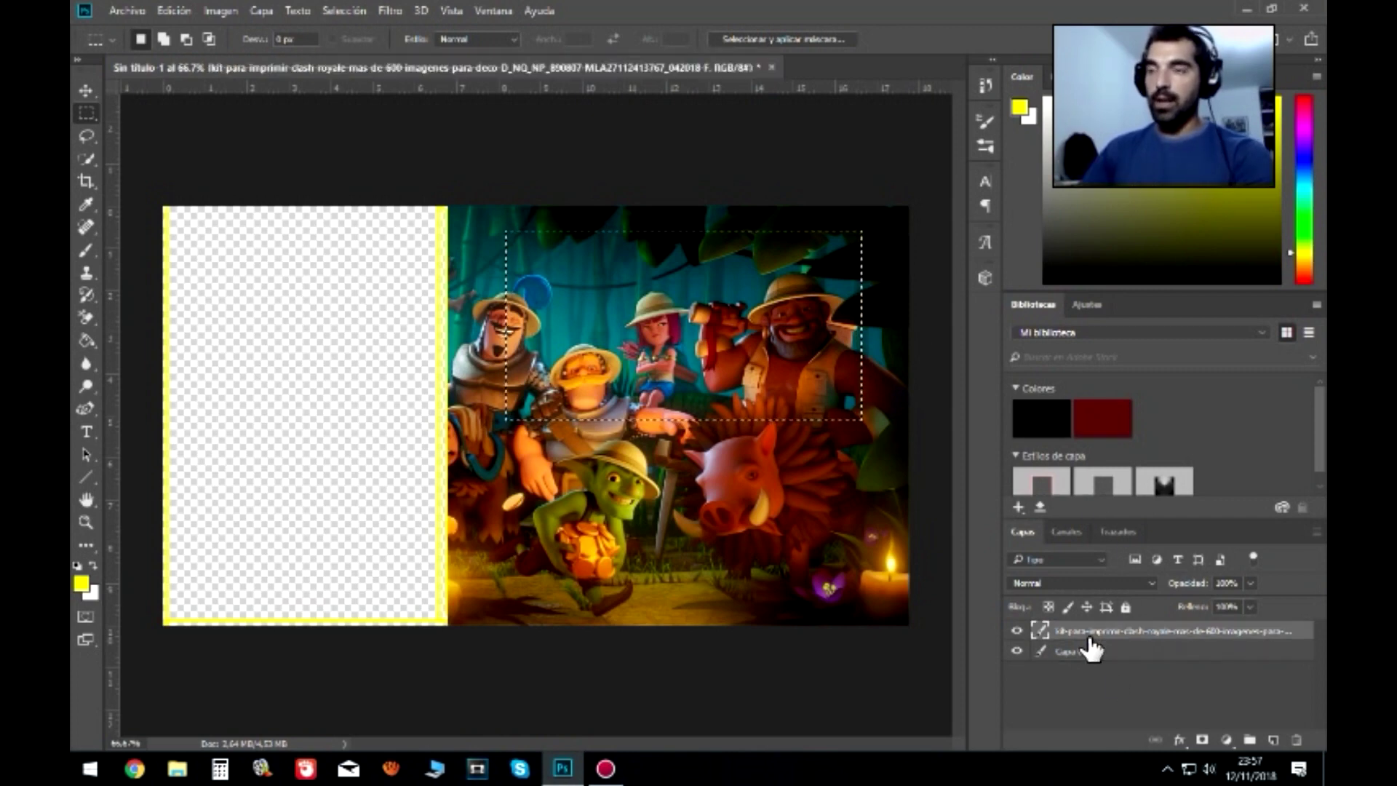
right_click(87, 320)
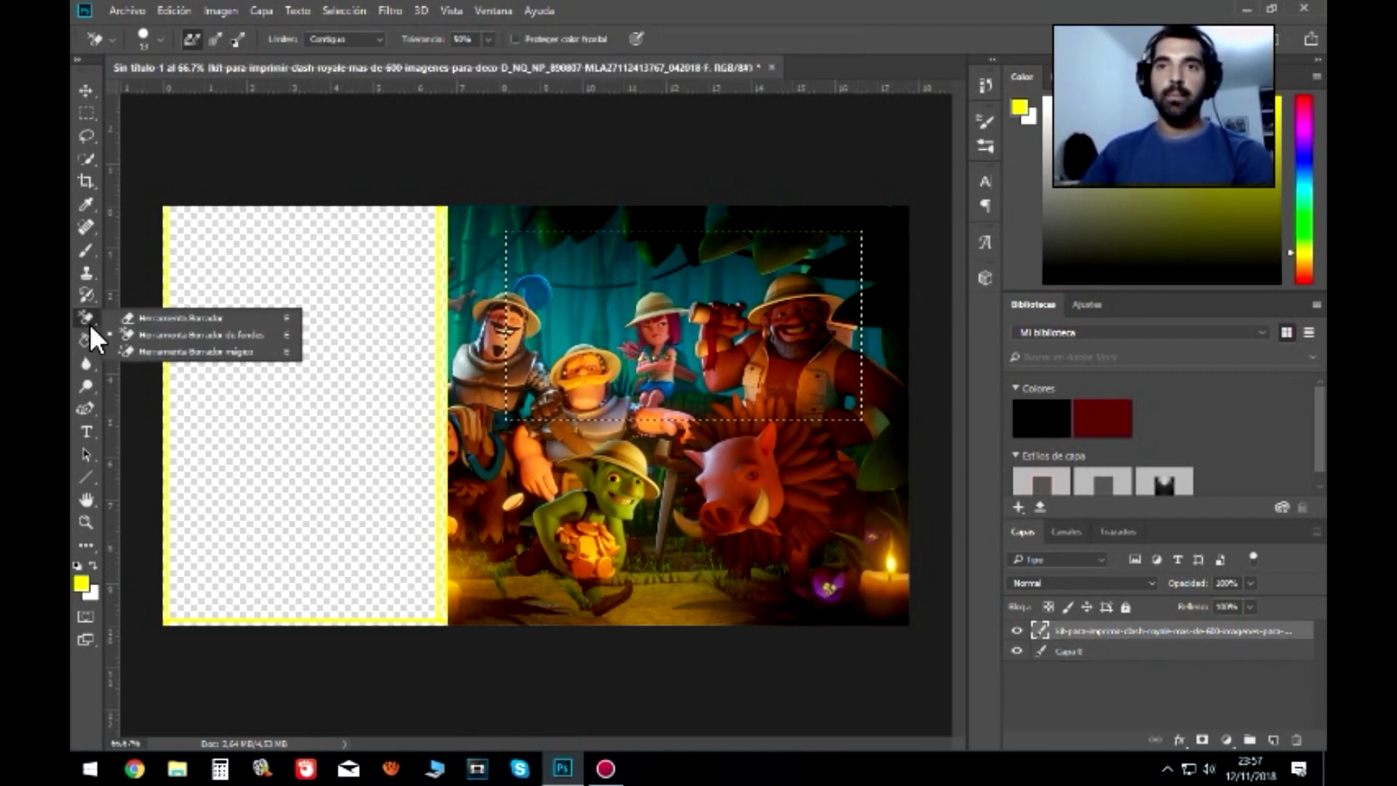
click(194, 338)
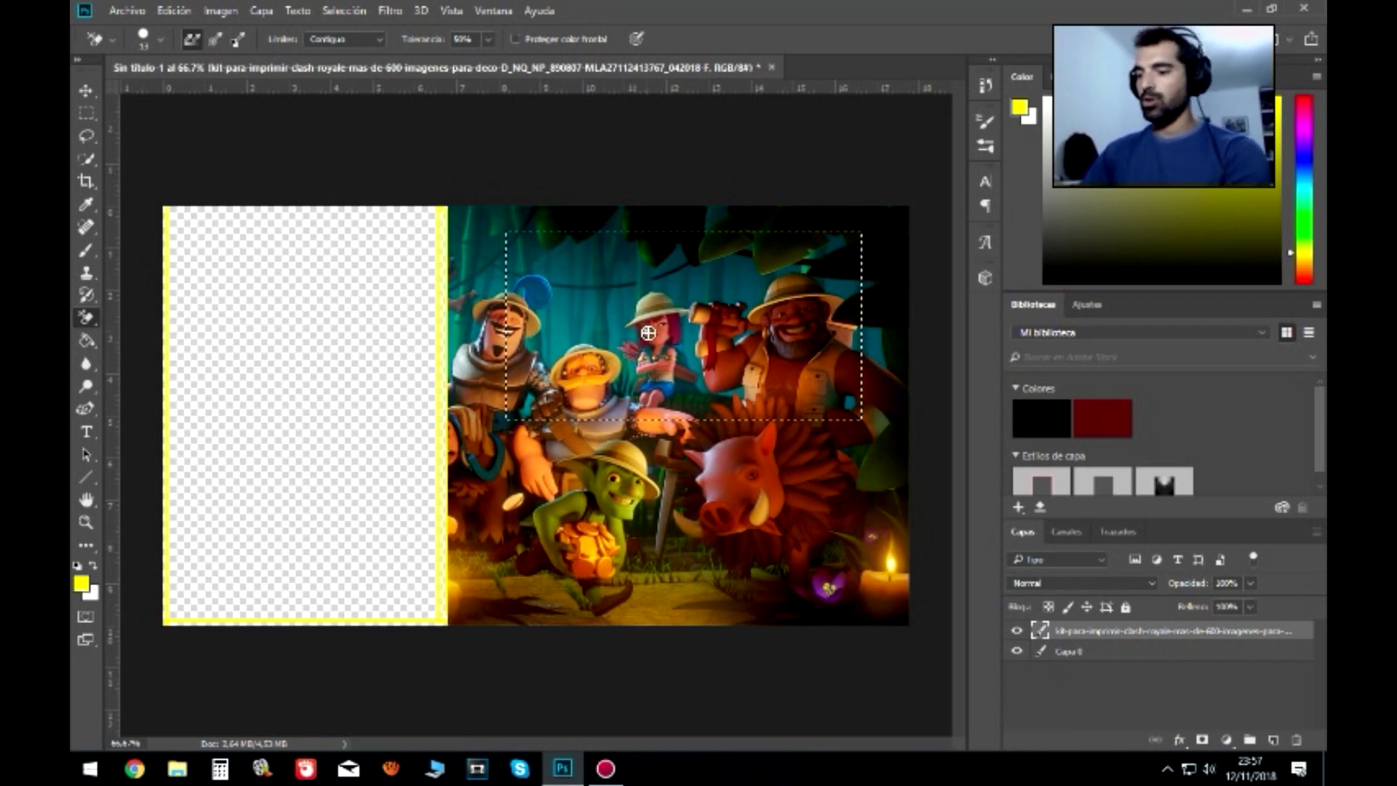
key(ctrl+BackSpace)
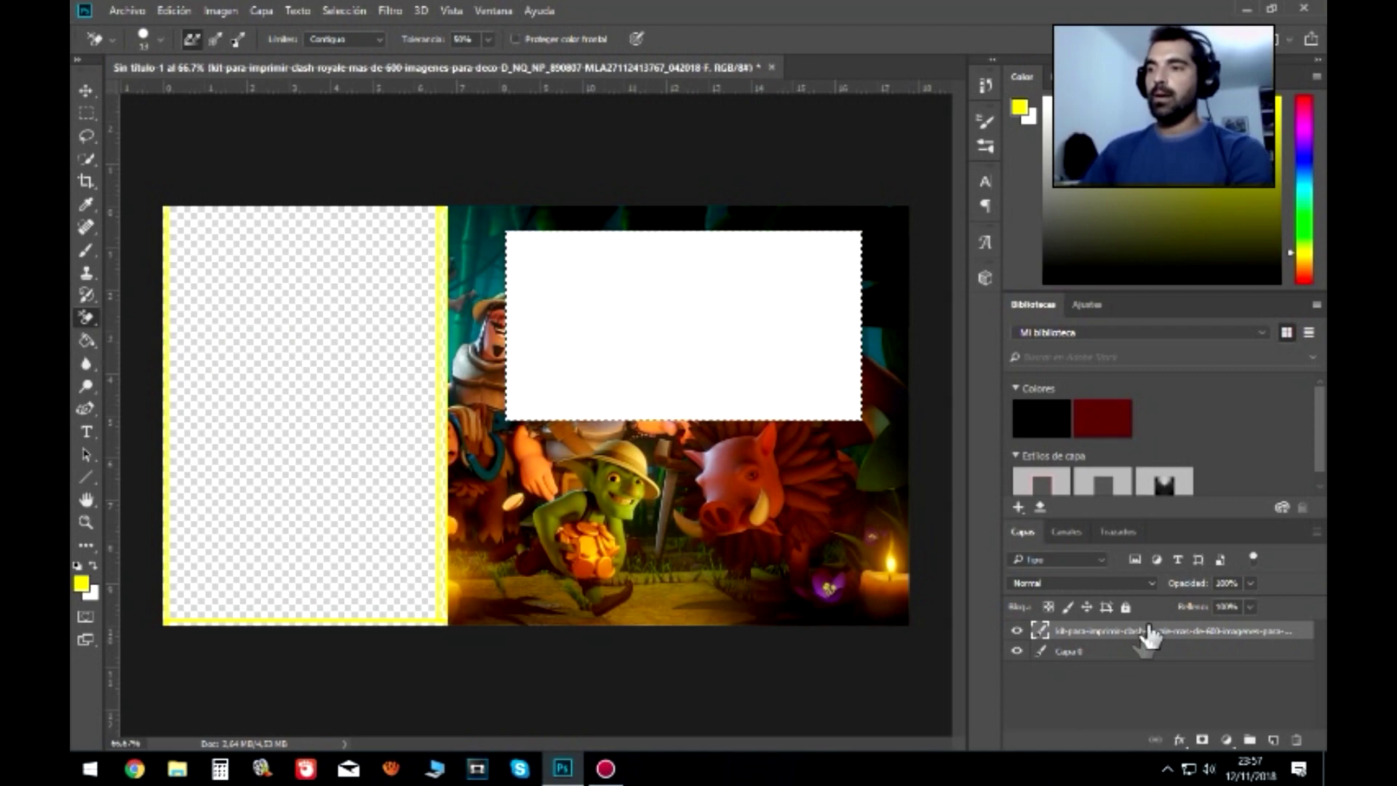
click(1095, 655)
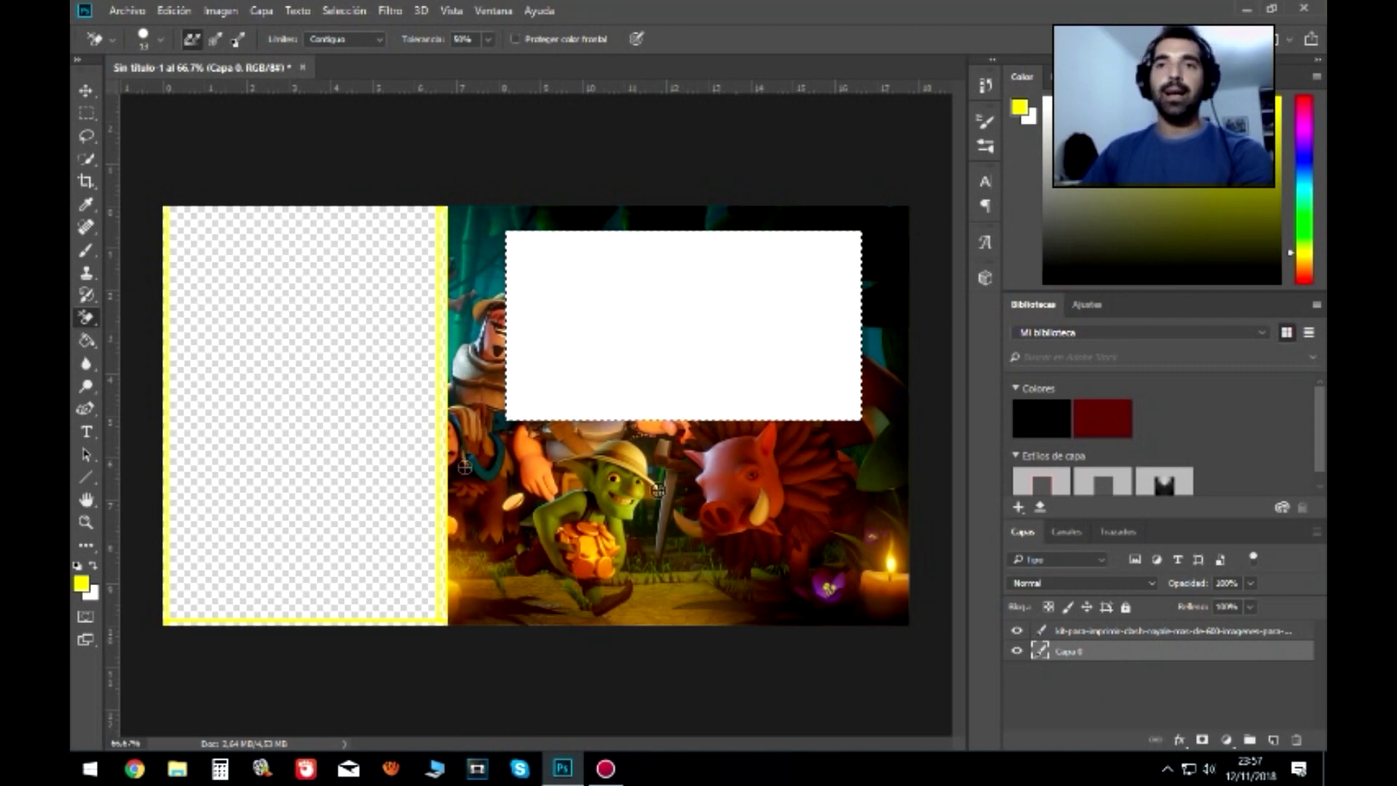
key(Delete)
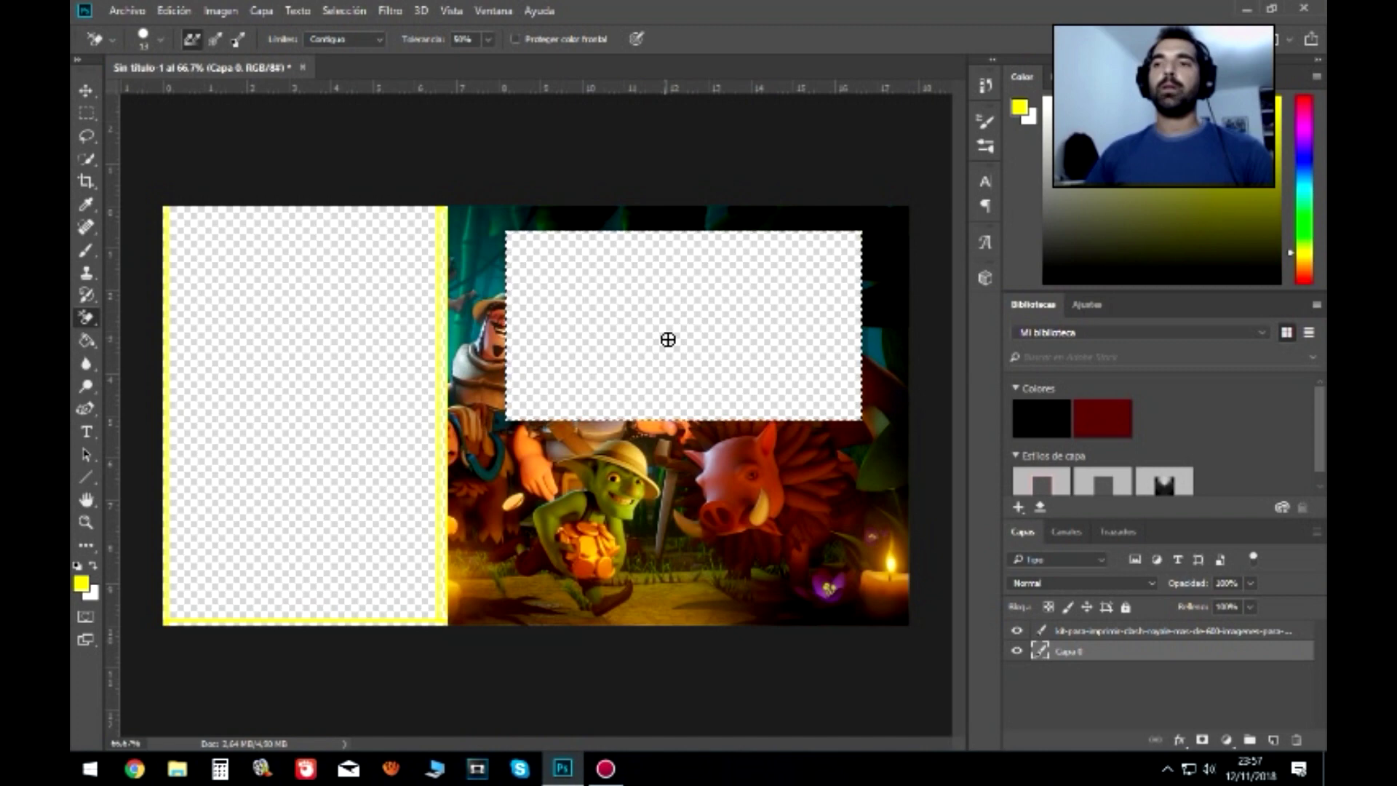
- Bring up the Place Embedded file browser with Alt+A
click(127, 10)
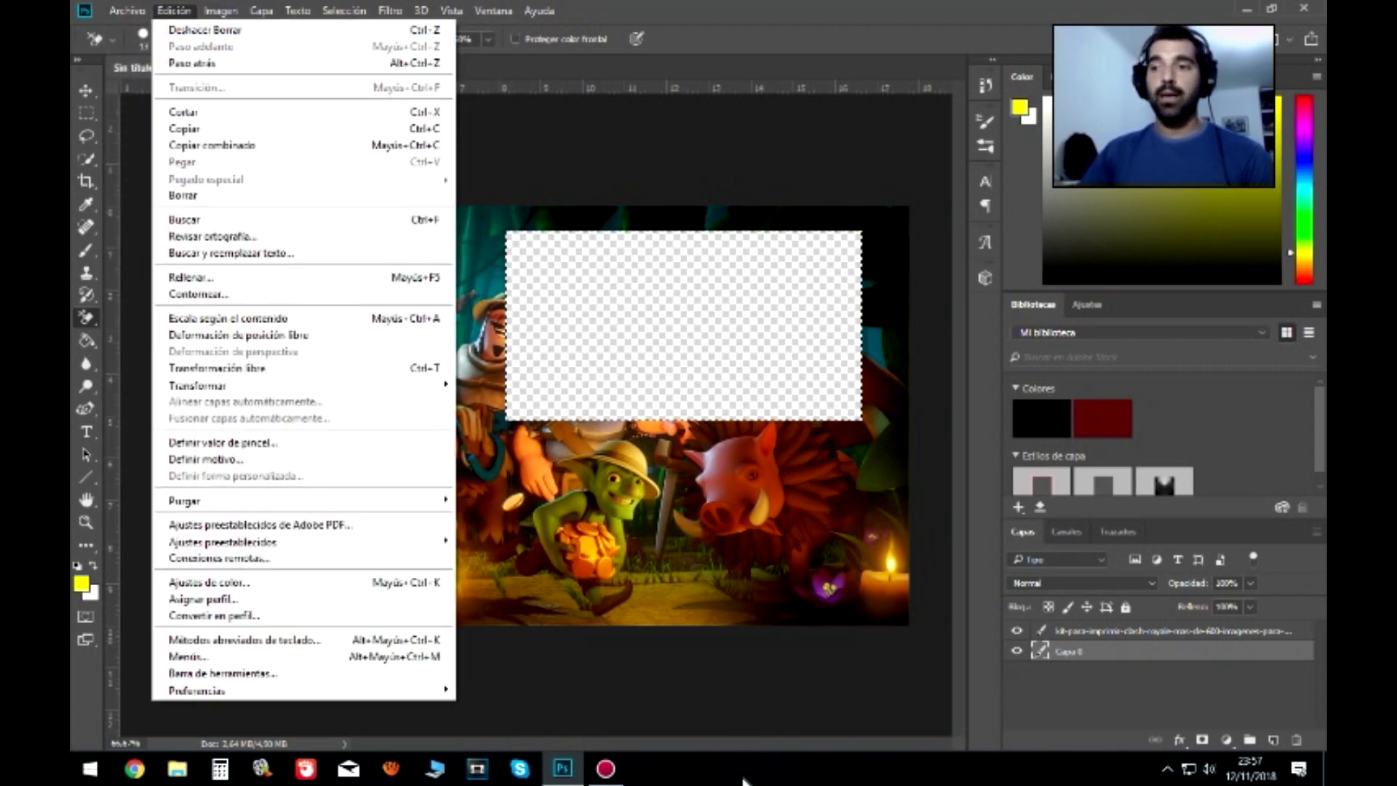
key(Escape)
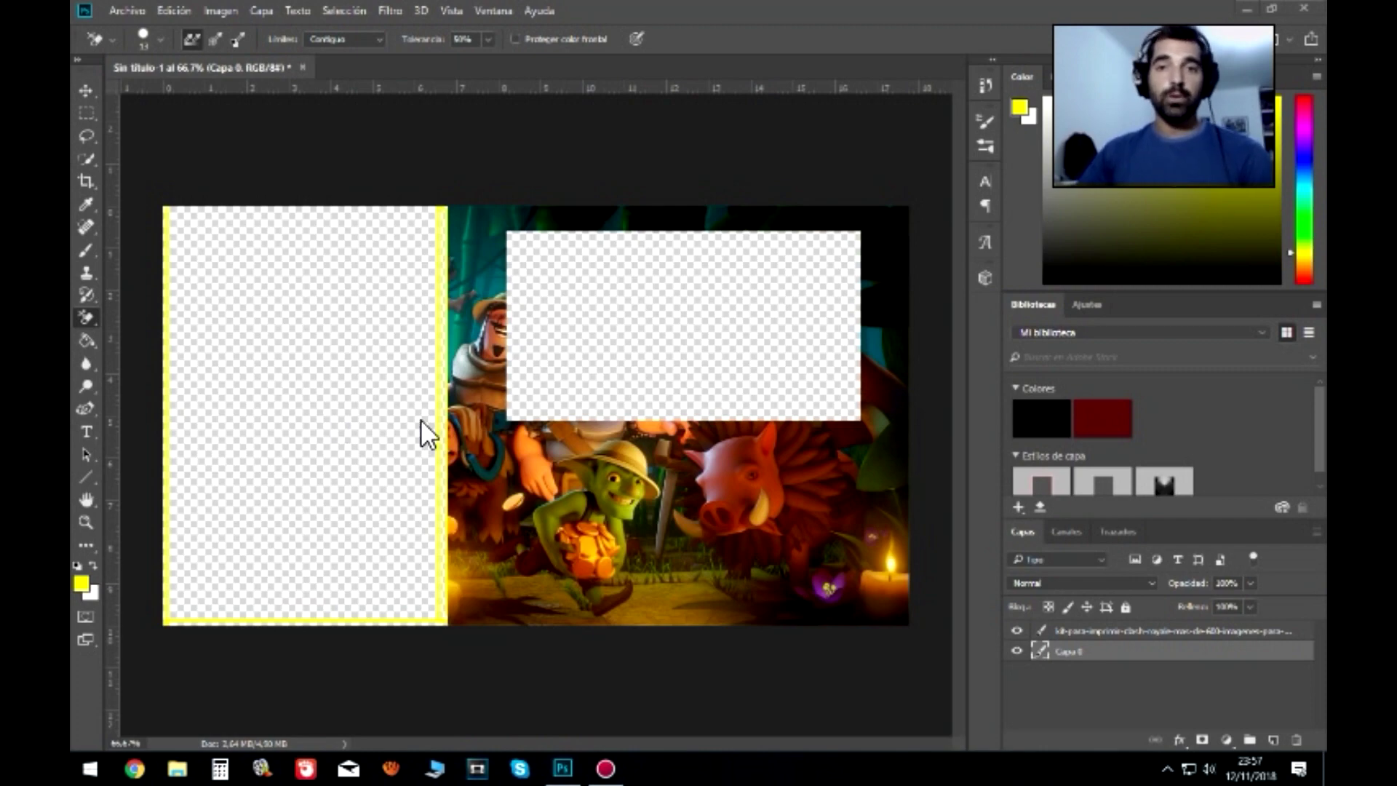
key(alt+a)
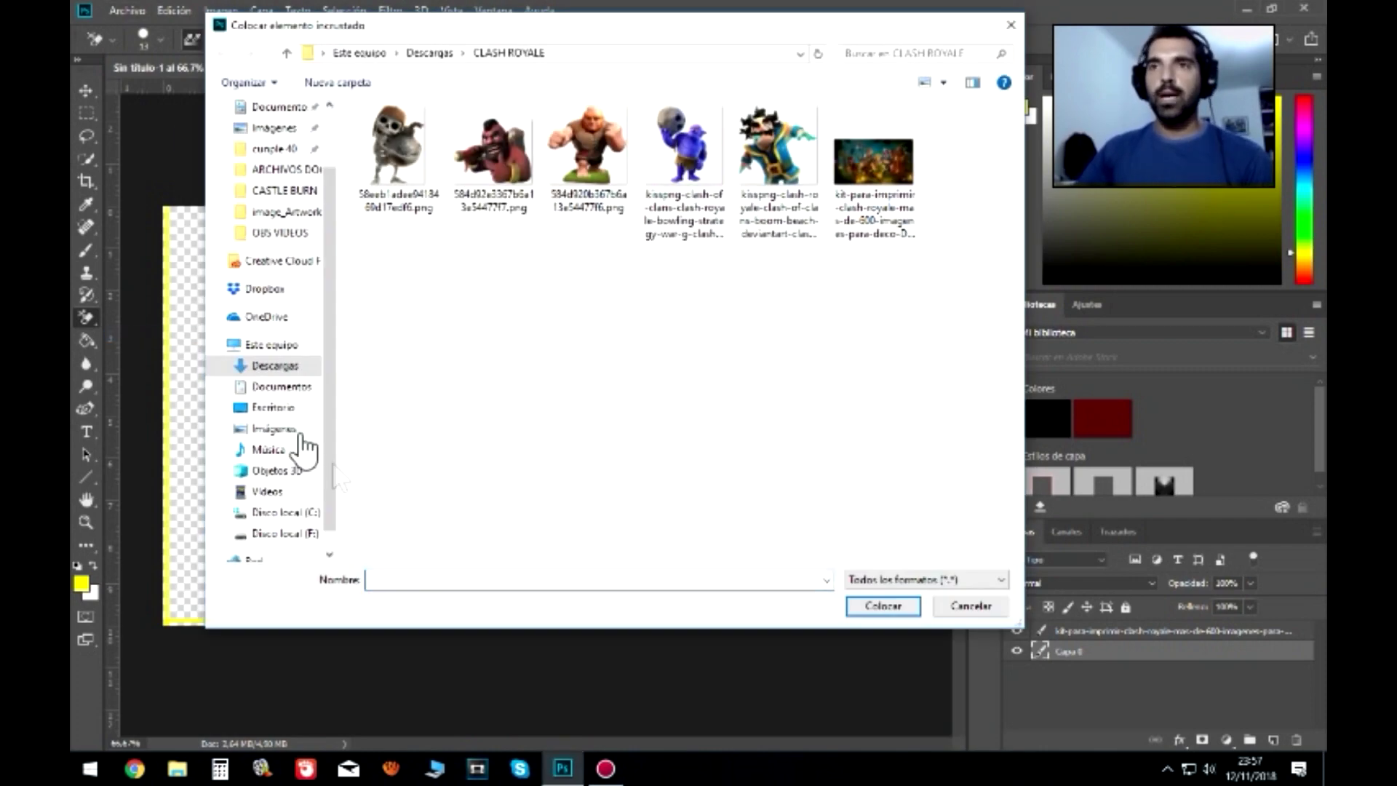
- Embed the striped frame image A (81).png from CASTLE BURN > IMAGENS
click(294, 191)
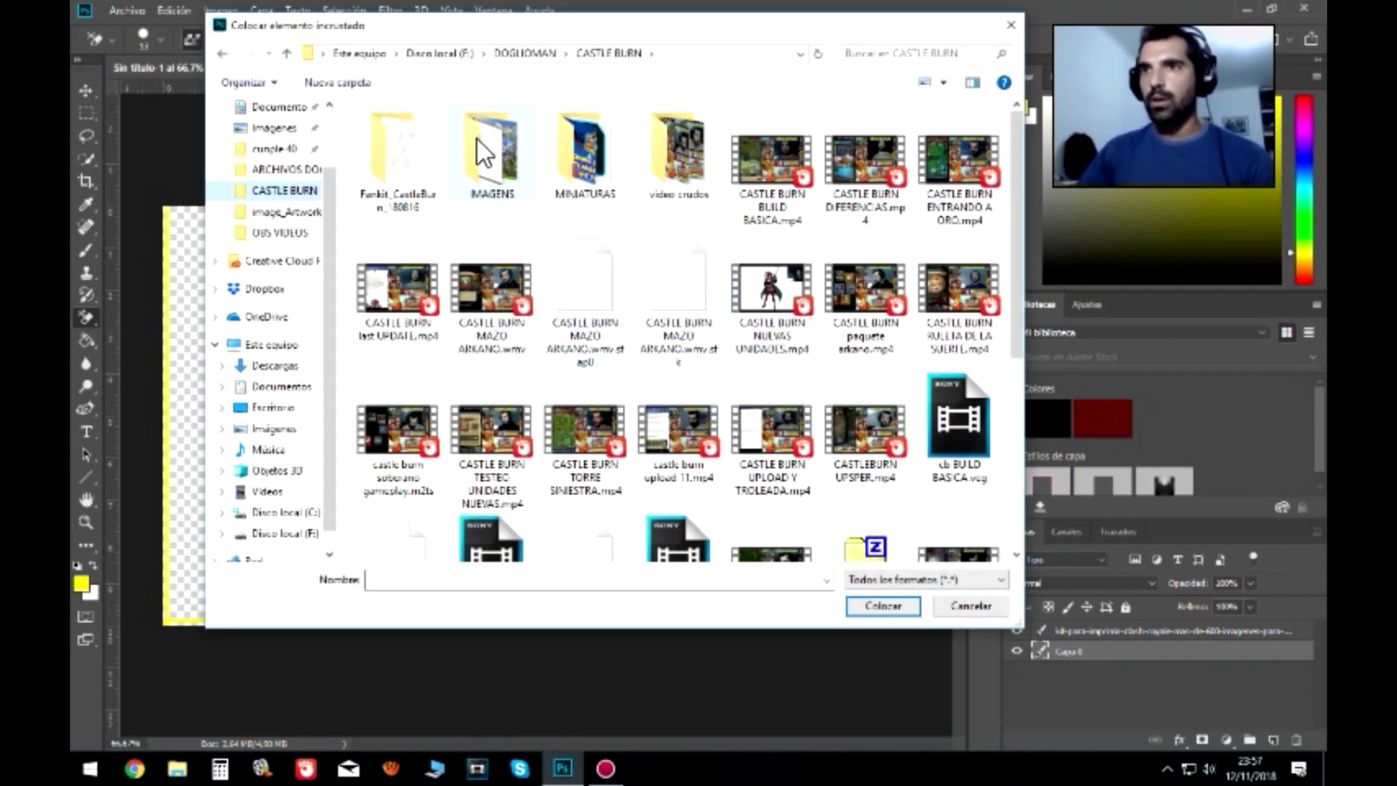
double_click(483, 141)
click(427, 152)
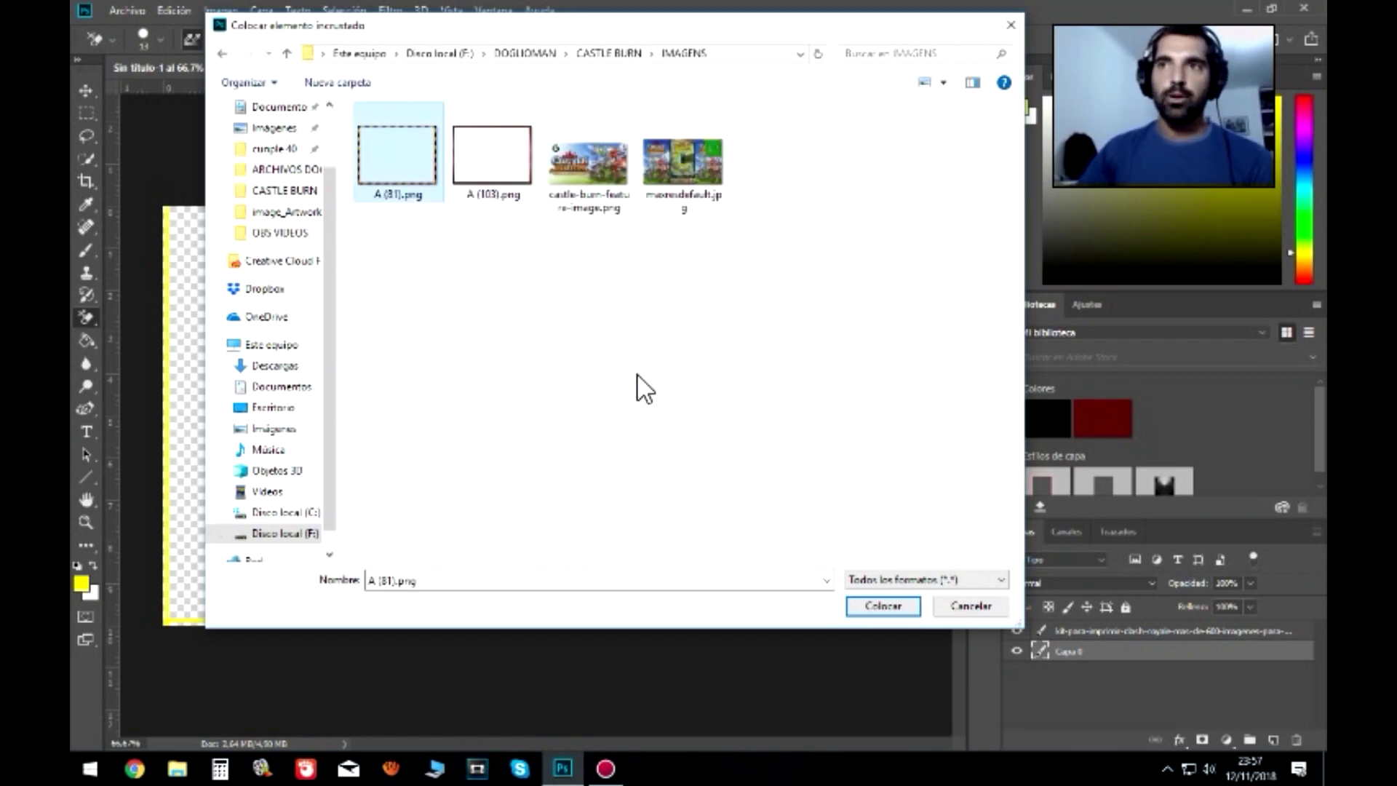
click(855, 605)
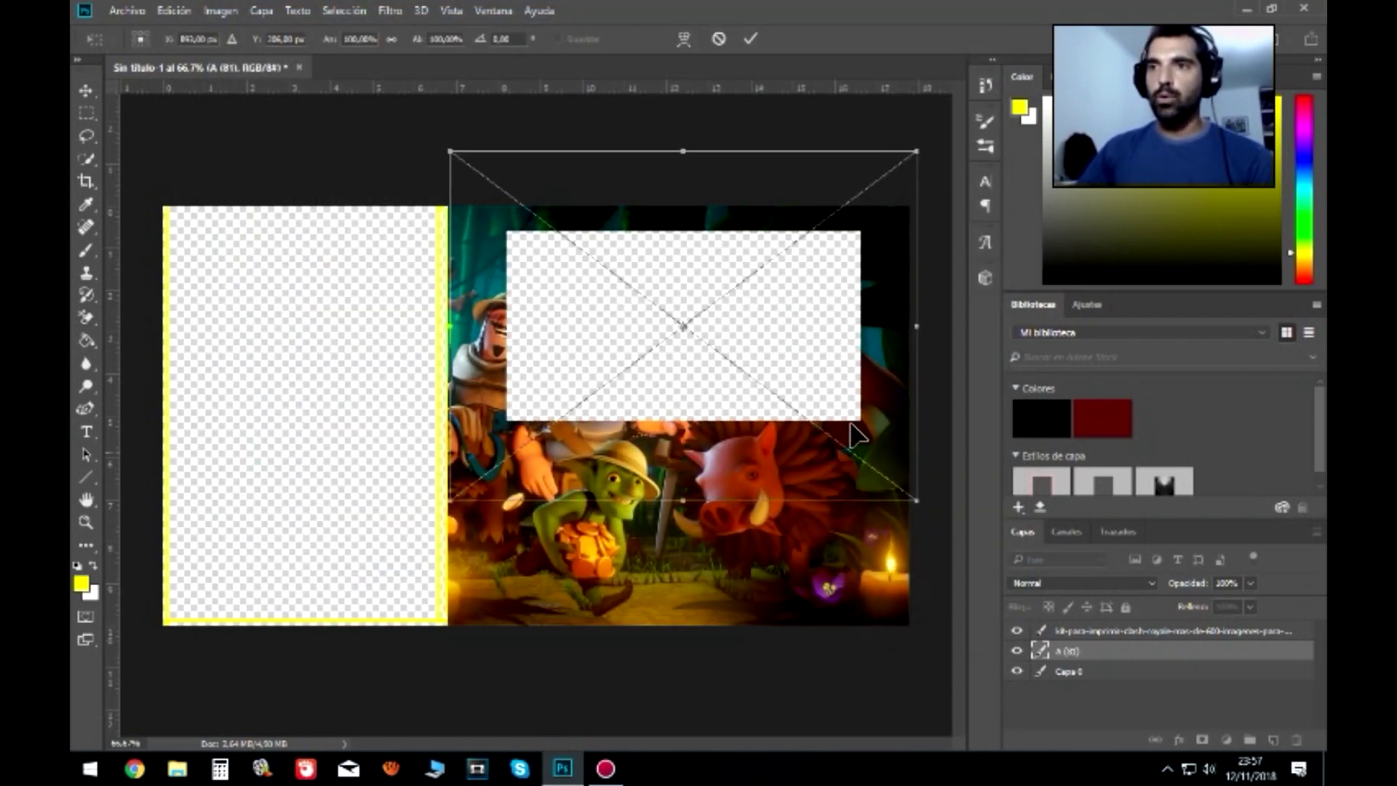
- Resize and position the striped frame to fill the transparent left panel
drag(795, 288, 737, 378)
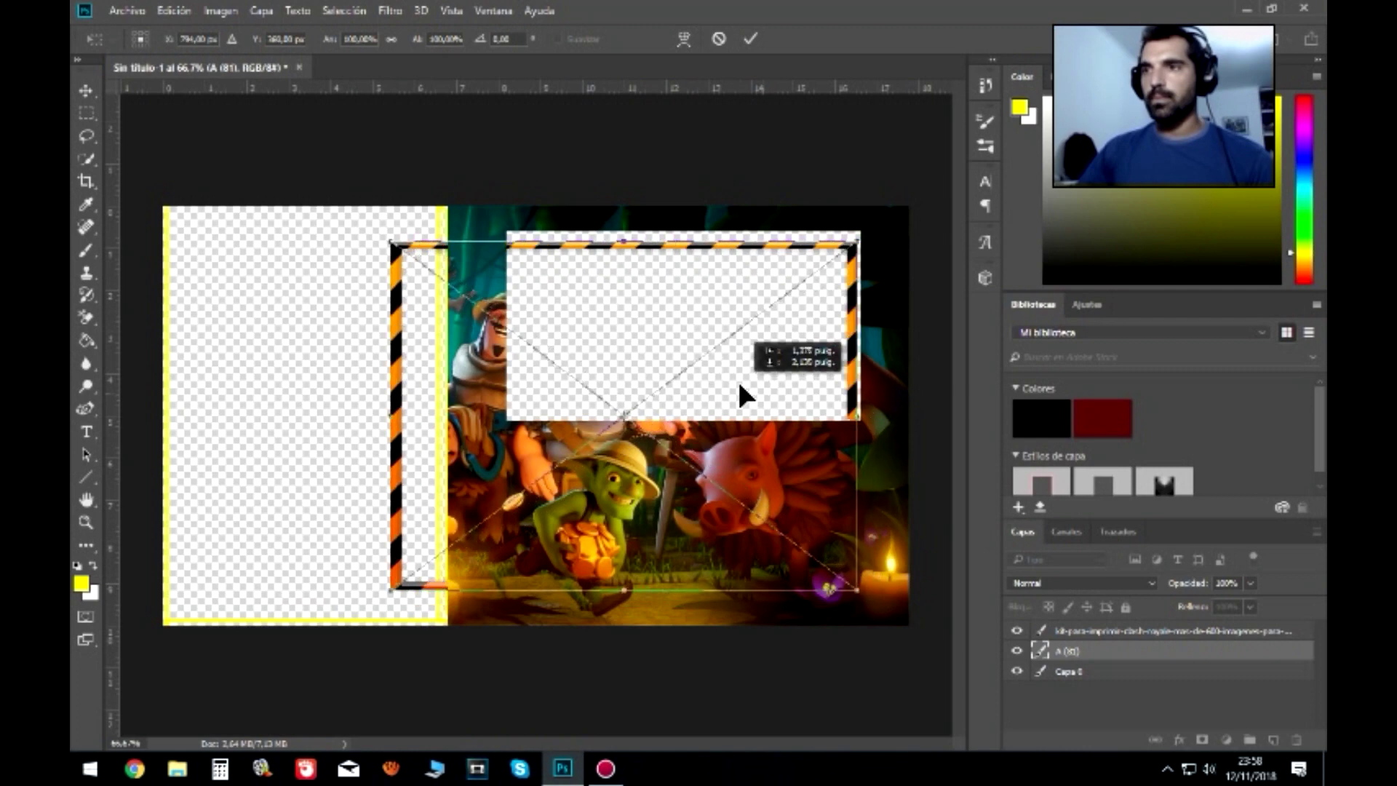
drag(773, 283, 724, 317)
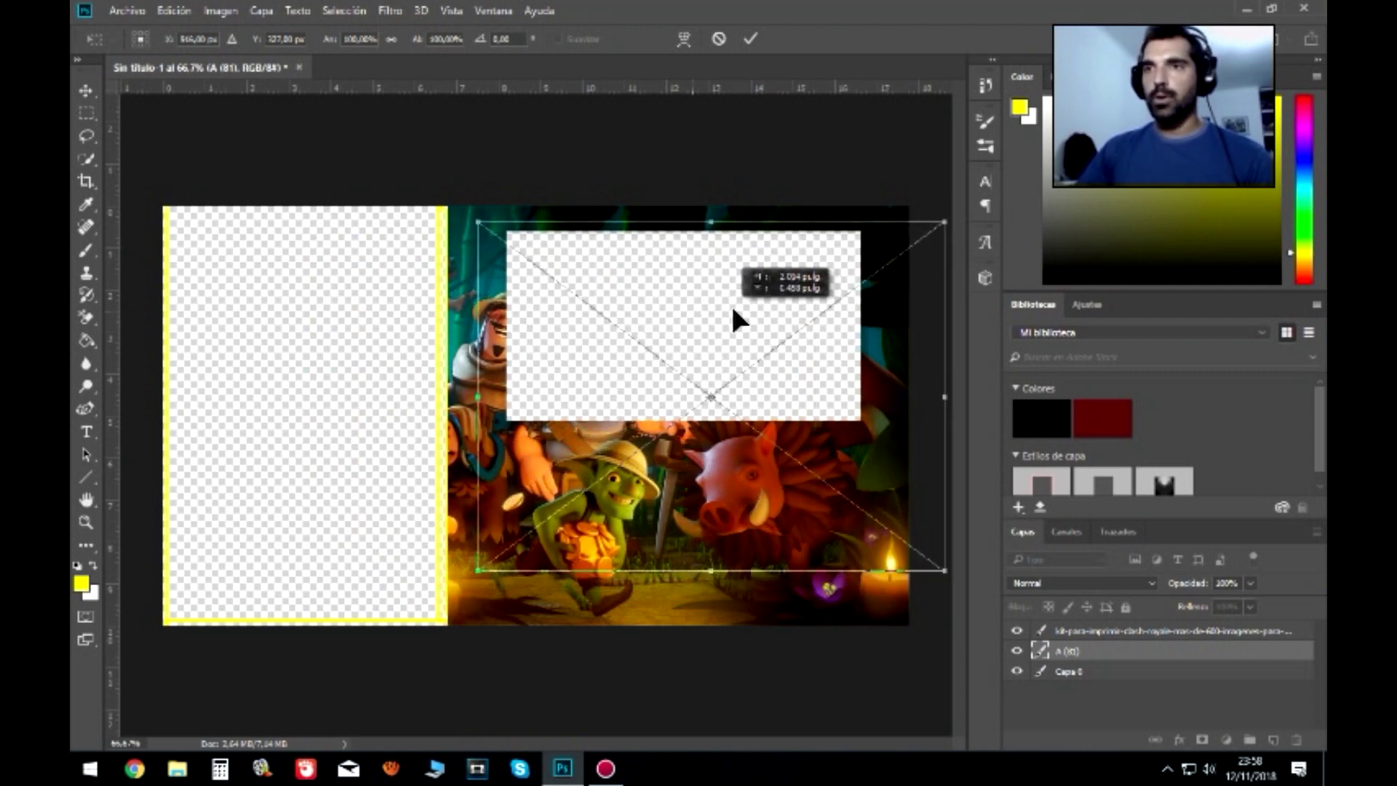
drag(871, 405, 624, 412)
drag(413, 346, 275, 316)
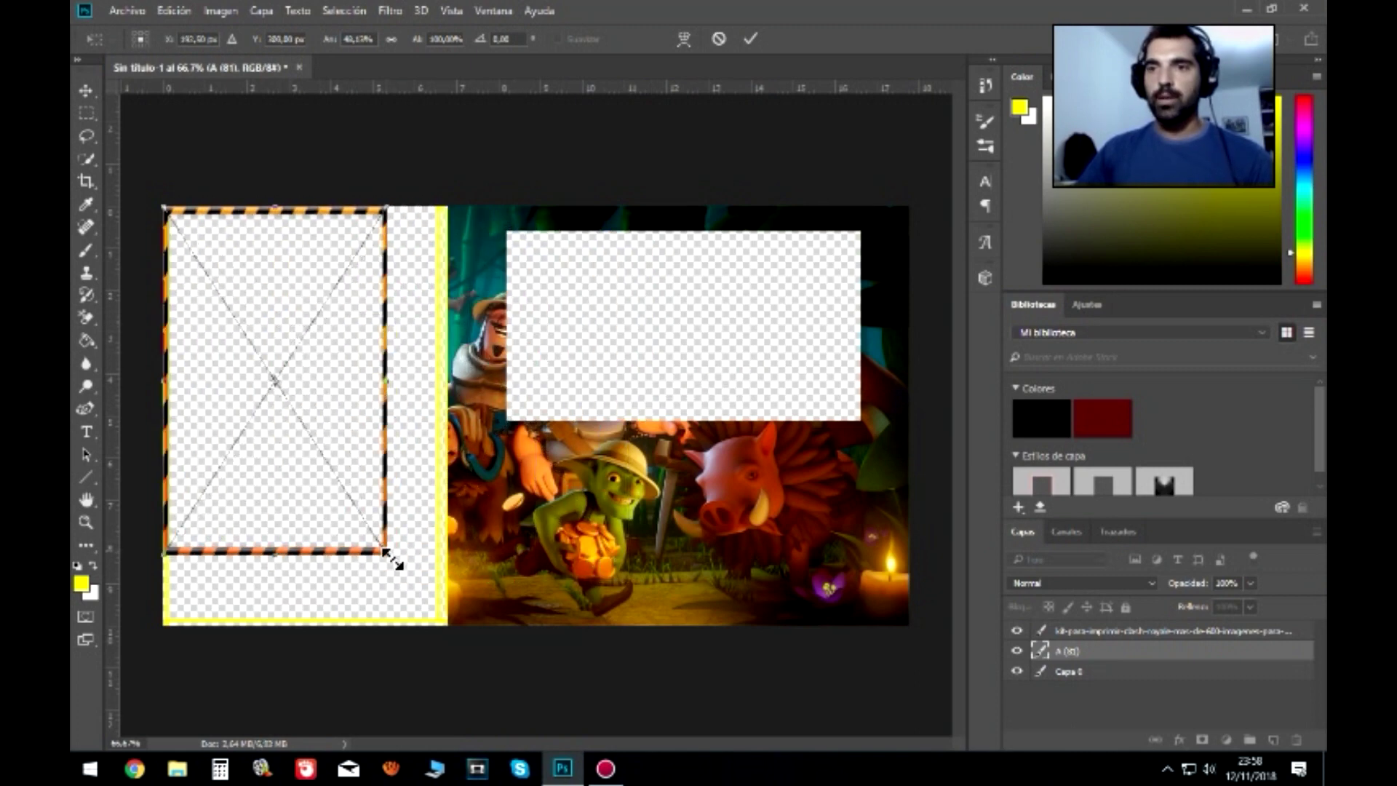
drag(386, 551, 444, 621)
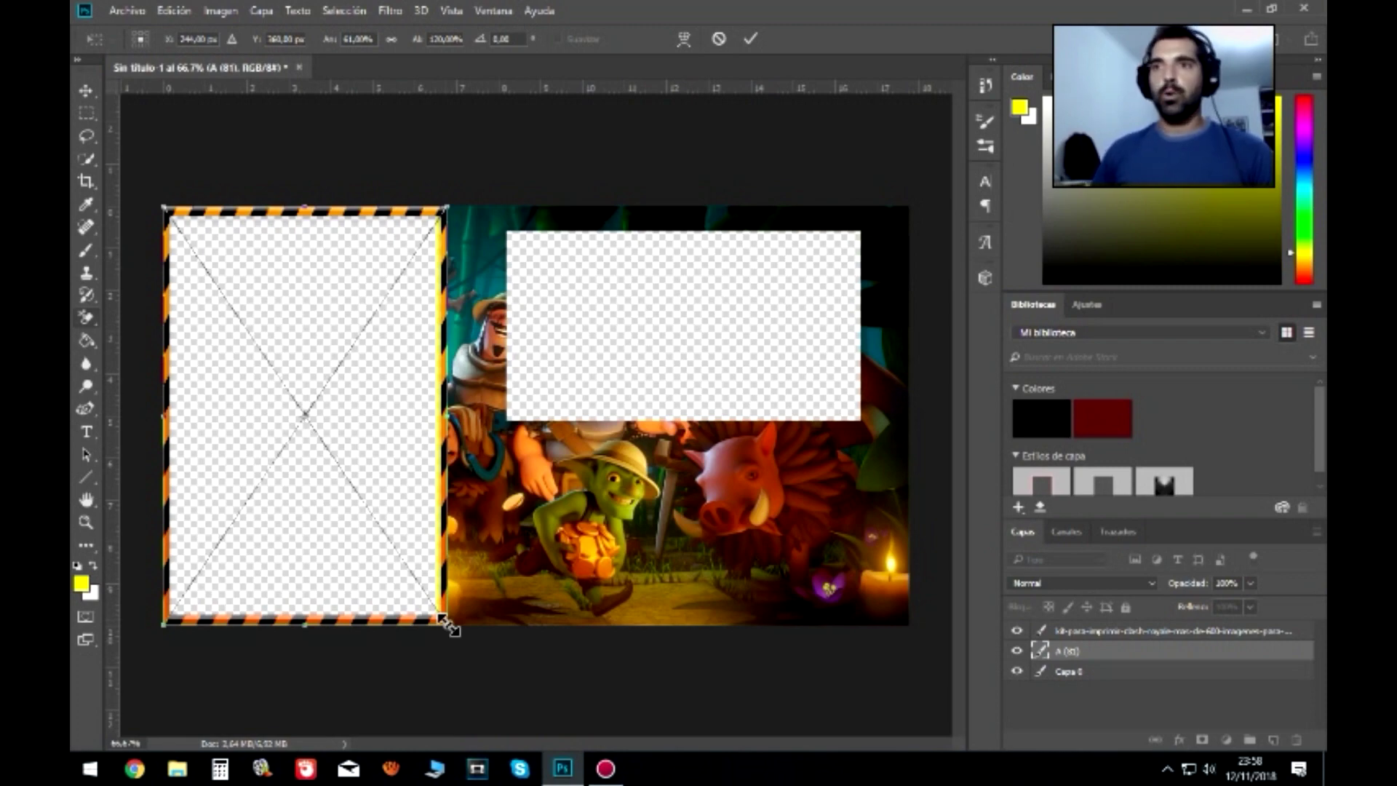
key(Return)
click(127, 10)
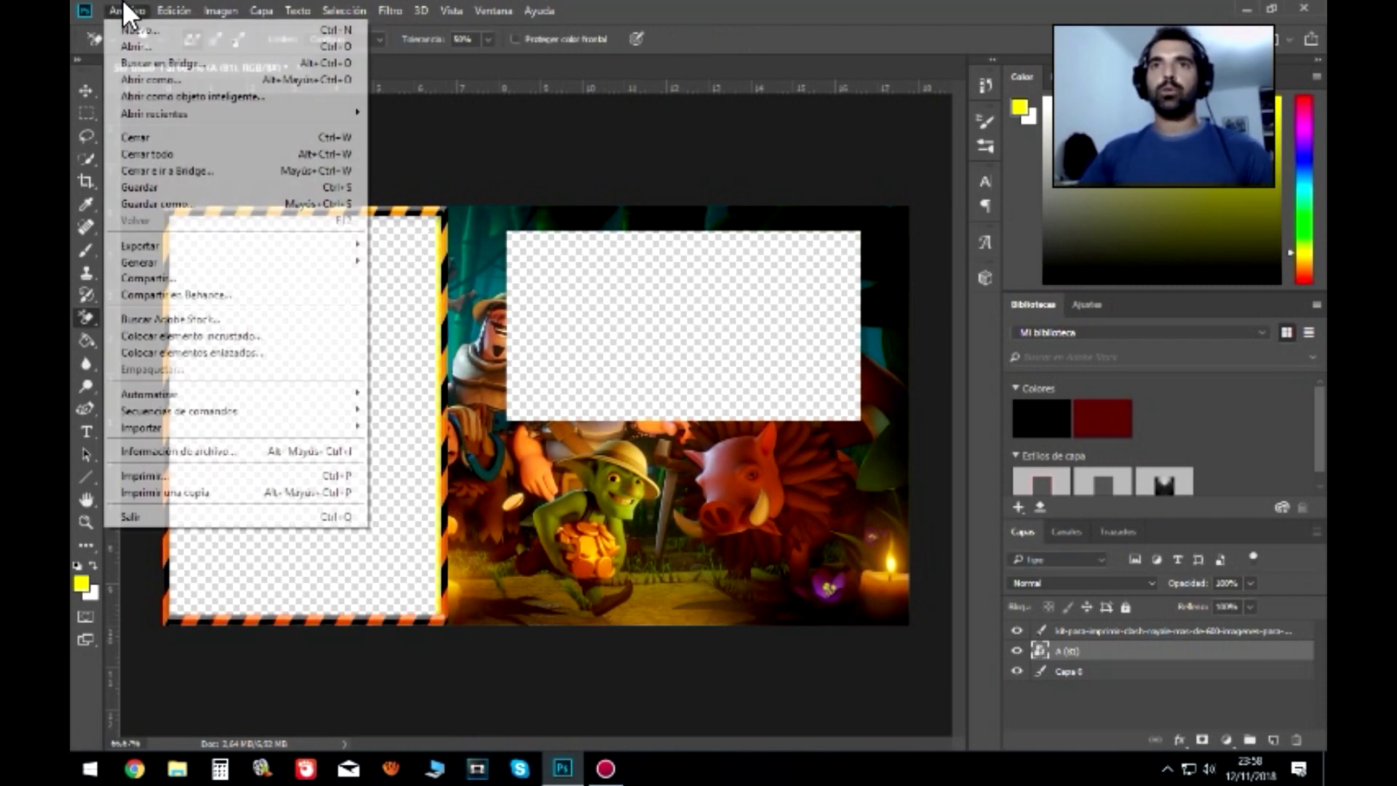
- Embed the dark red frame image A (103).png
click(281, 333)
click(491, 142)
click(880, 609)
- Fit the red frame to the upper-right window and move the artwork layer beneath both frames
mouse_move(579, 393)
mouse_down()
mouse_move(784, 396)
mouse_move(593, 381)
mouse_up()
mouse_move(760, 251)
mouse_down()
mouse_move(644, 450)
mouse_move(631, 393)
mouse_up()
mouse_move(378, 520)
mouse_down()
mouse_move(681, 321)
mouse_move(668, 320)
mouse_up()
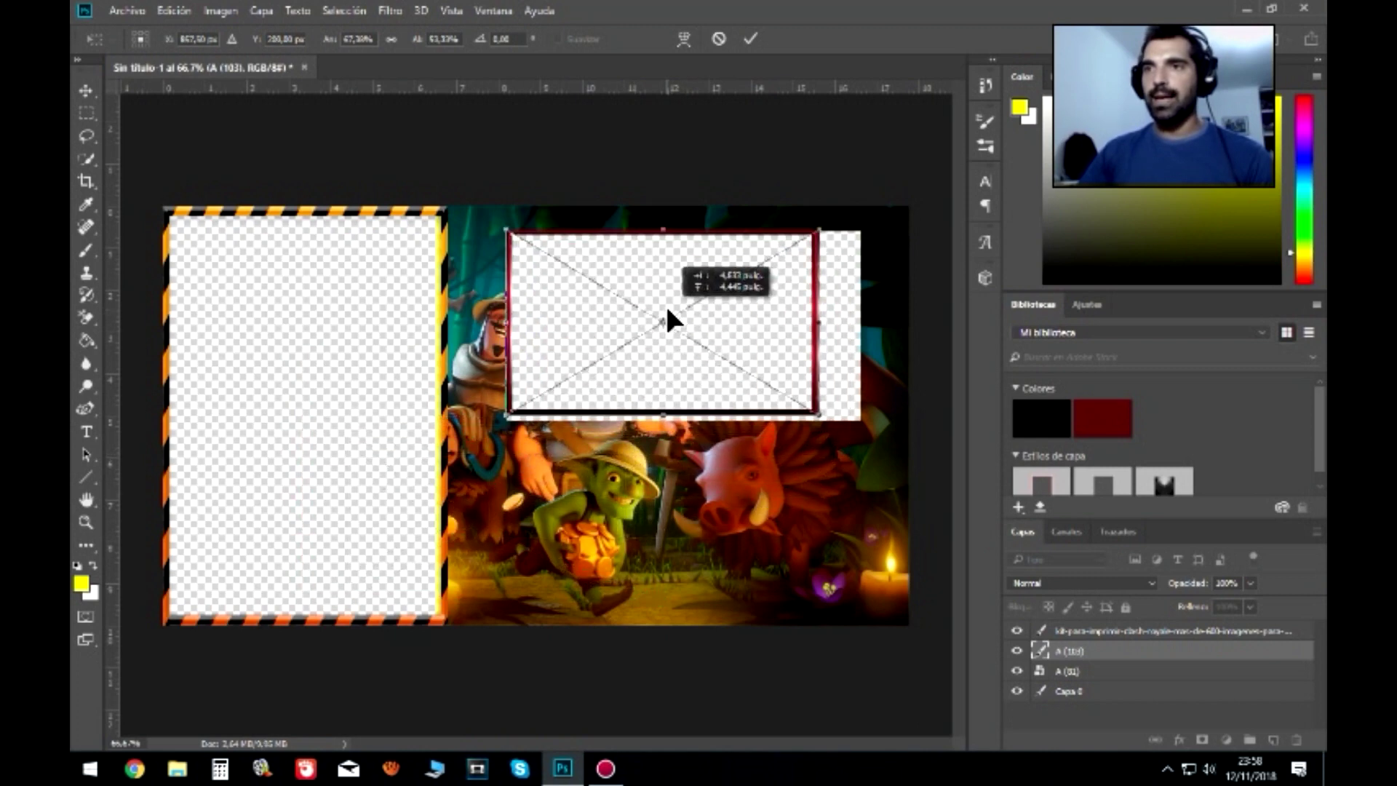
drag(822, 329, 865, 327)
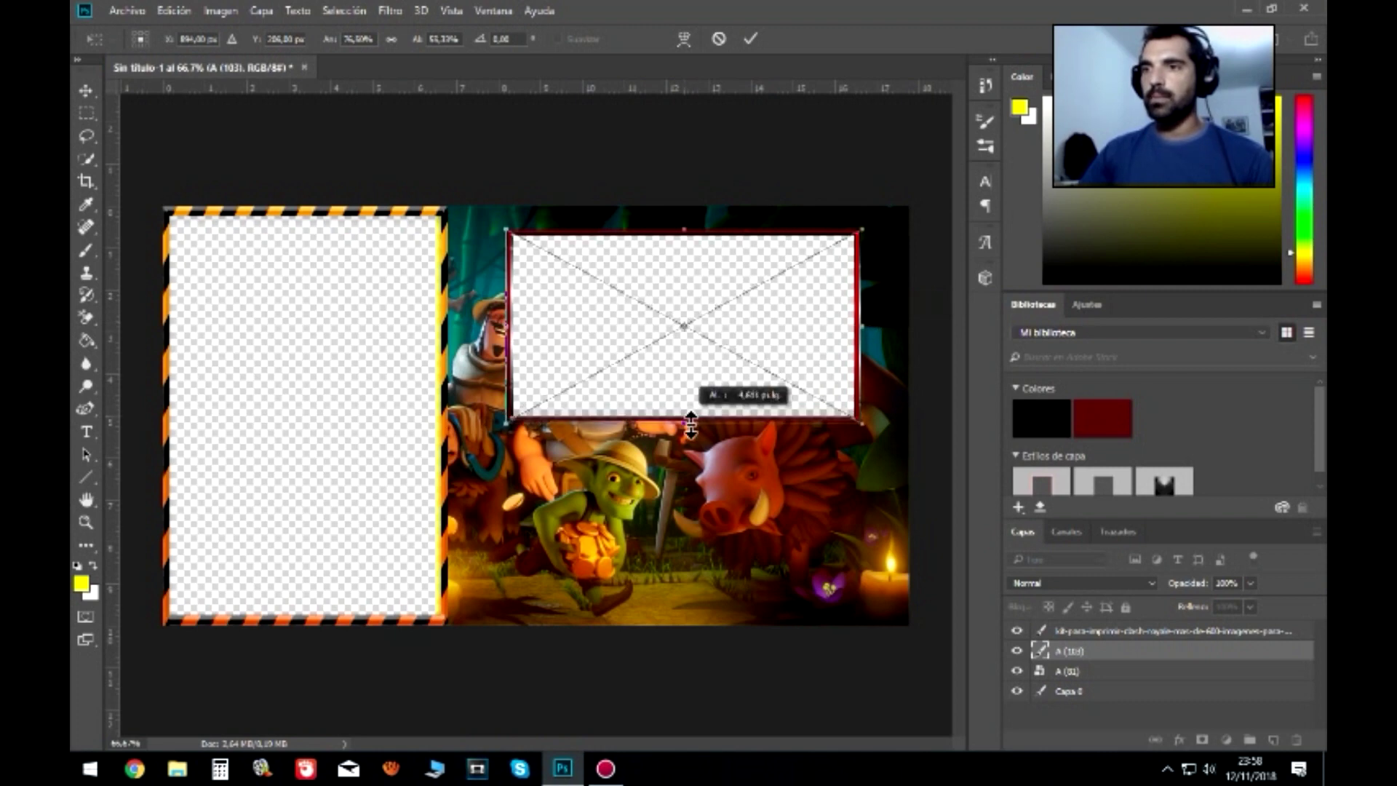
drag(691, 420, 690, 424)
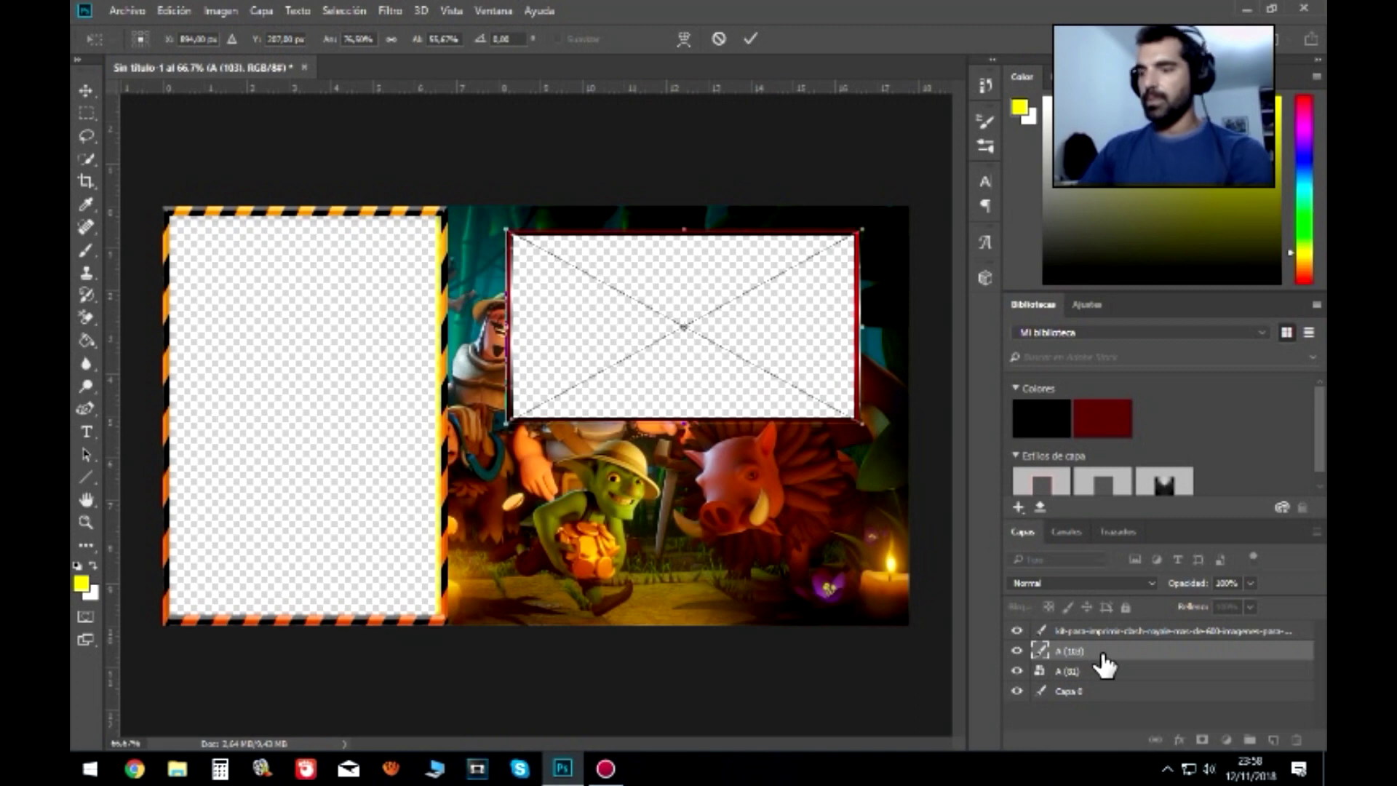
key(Return)
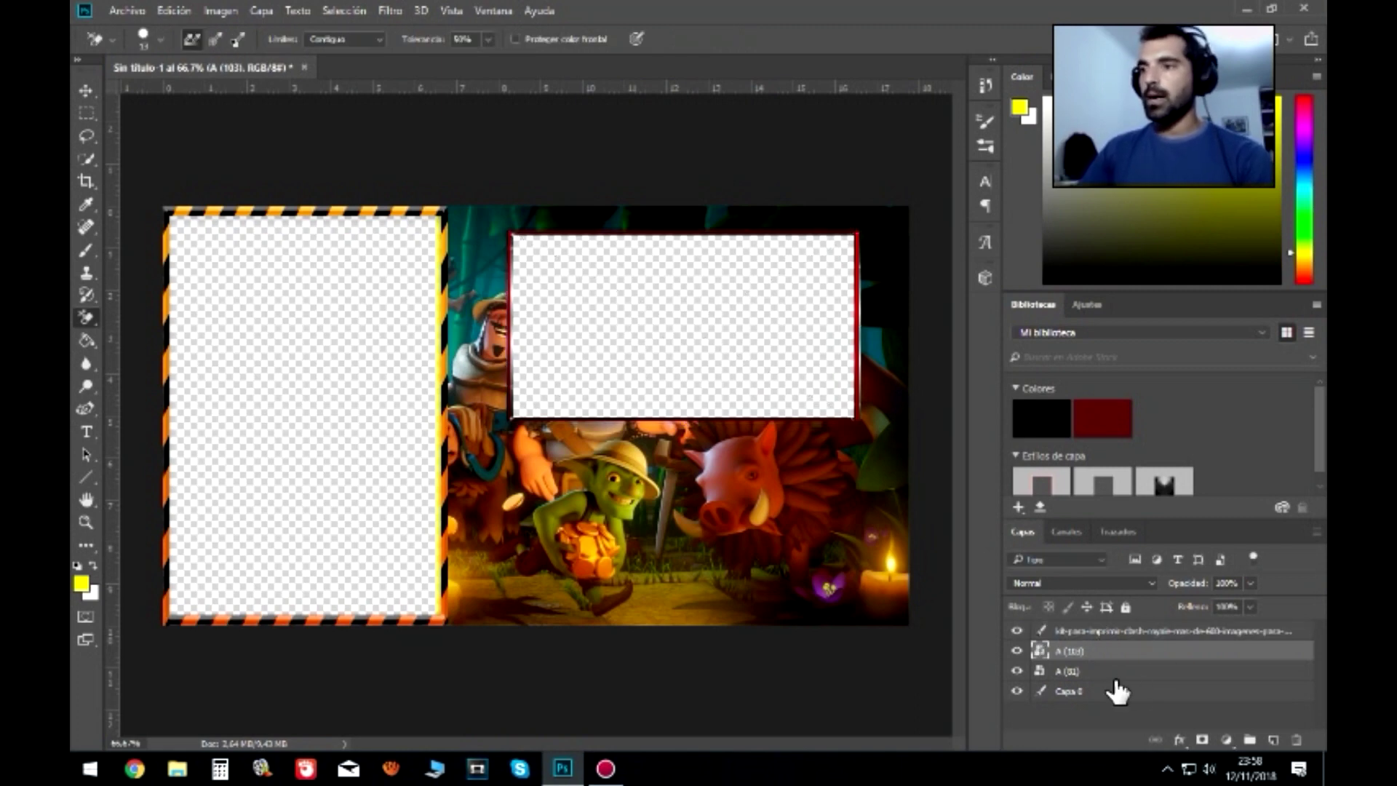
drag(1094, 632, 1094, 678)
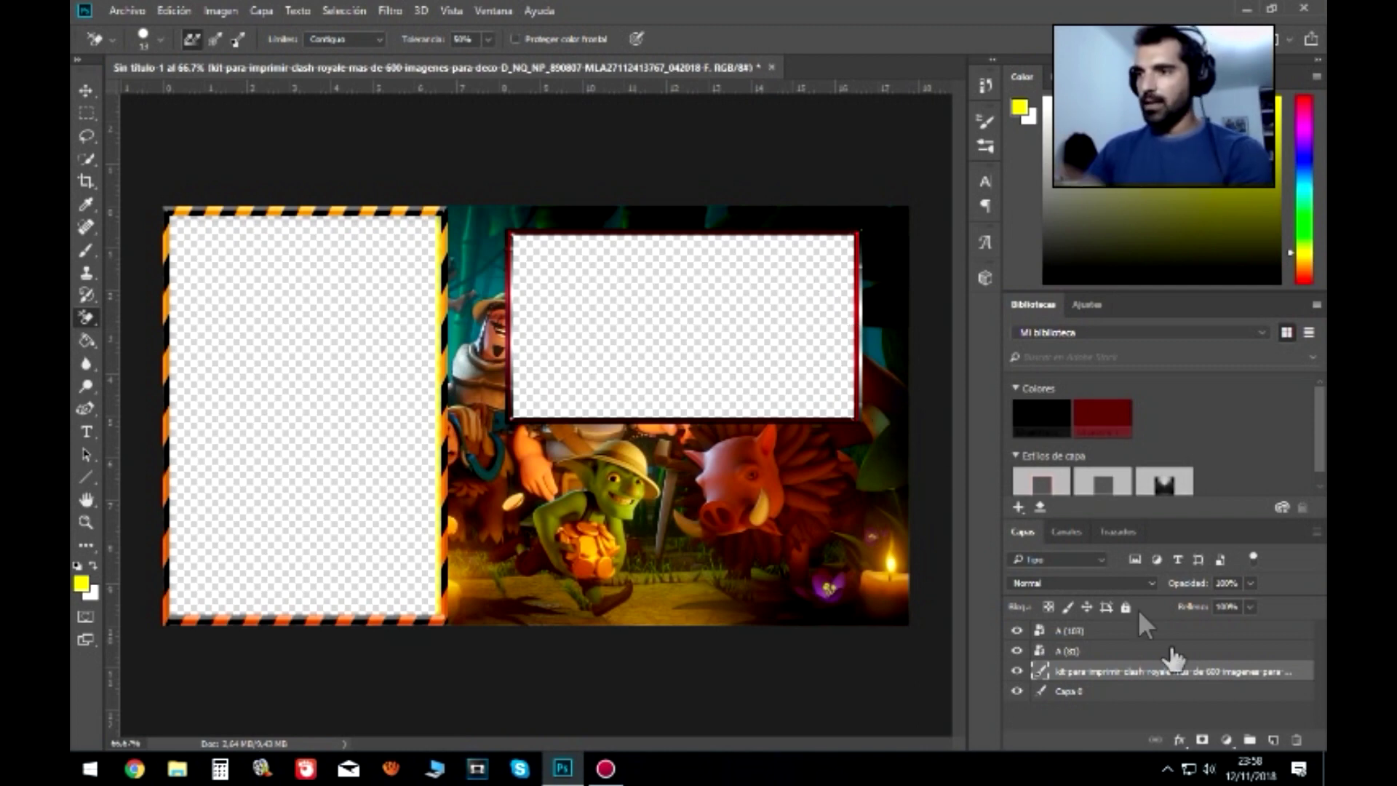
click(1128, 631)
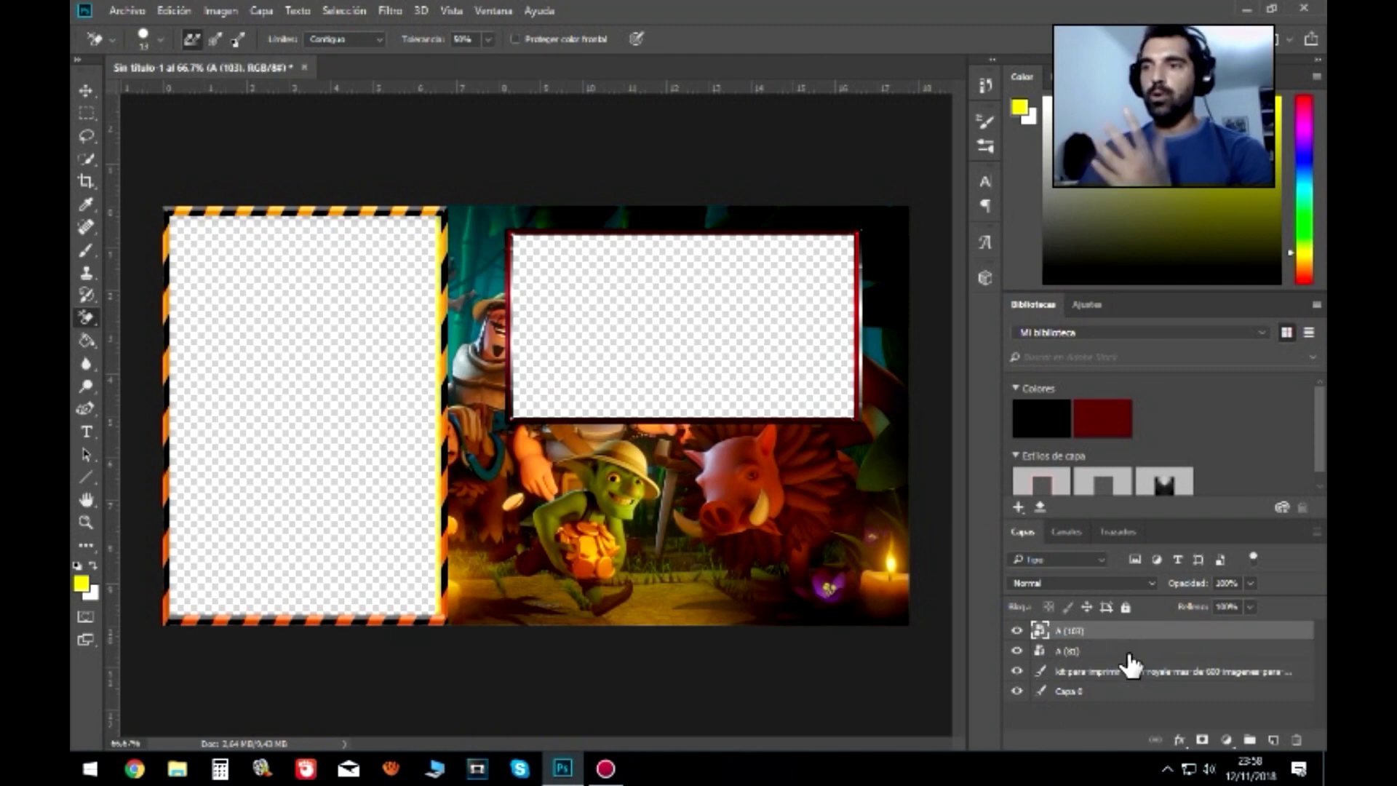
click(1126, 651)
click(1121, 671)
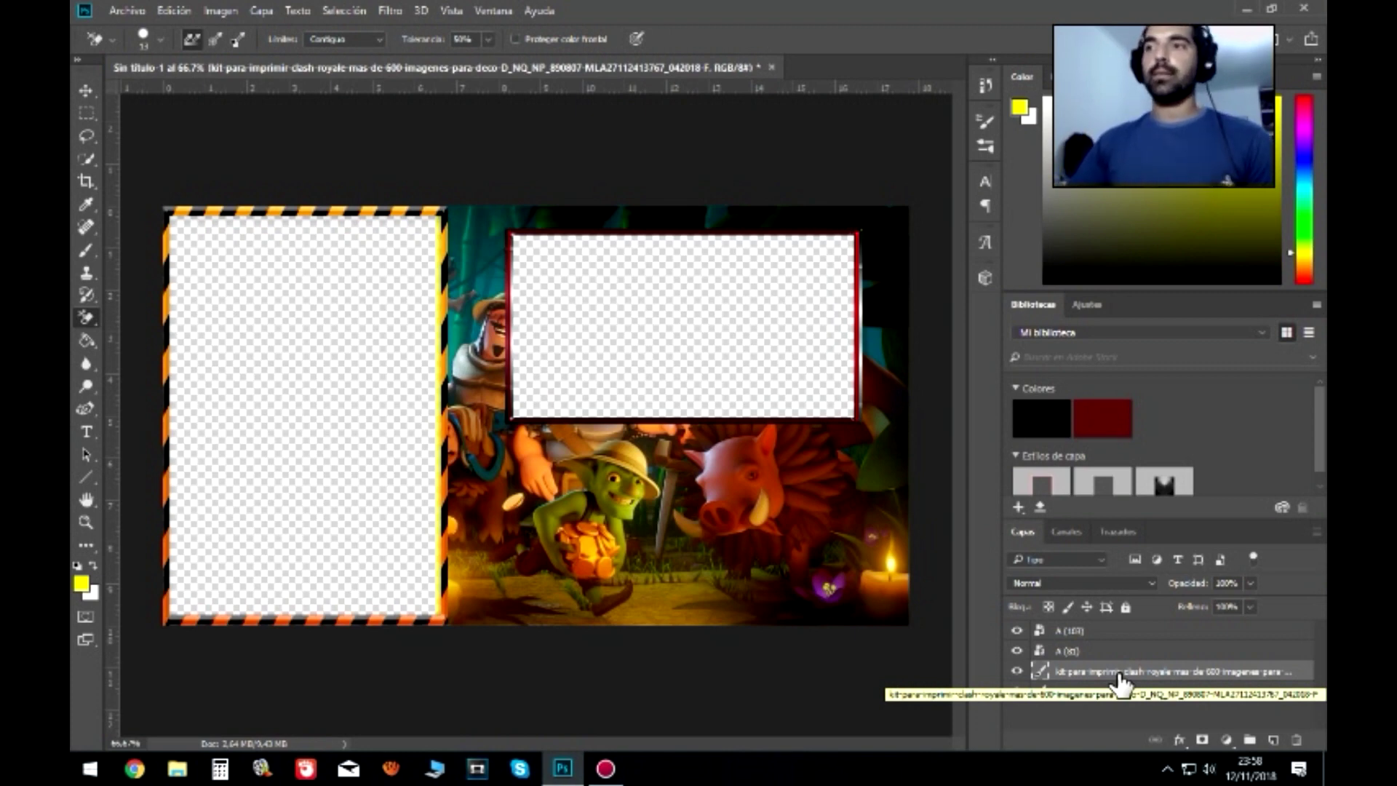
ctrl+click(866, 335)
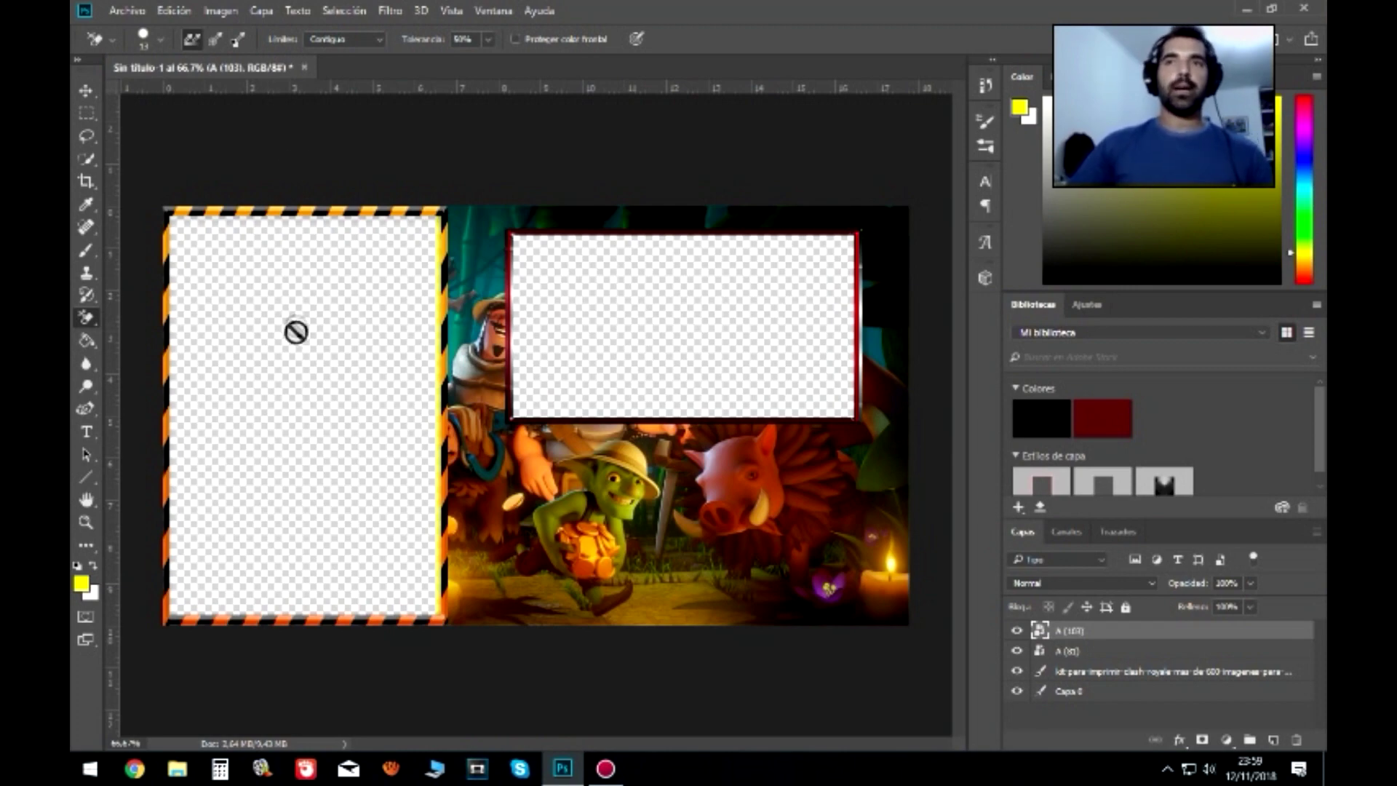
click(125, 11)
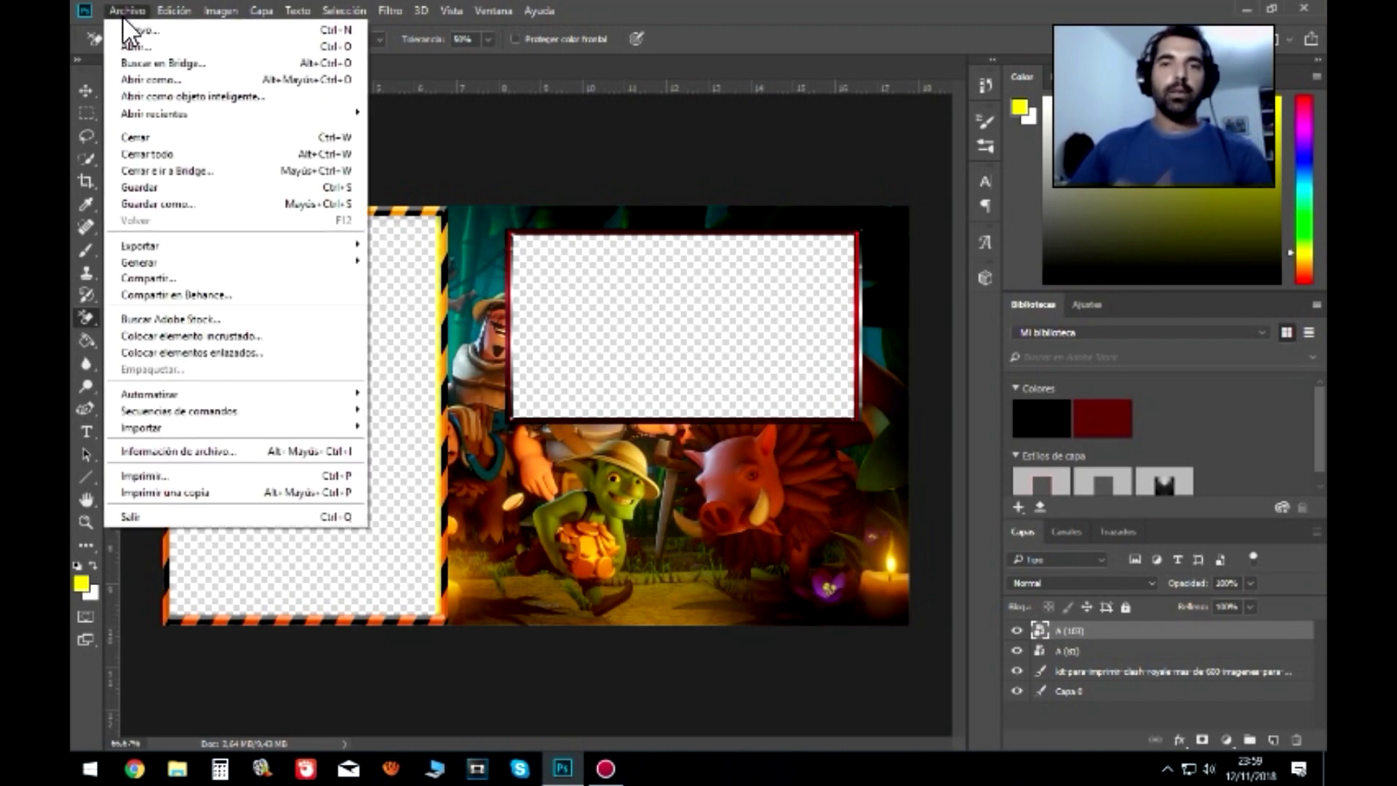
- Embed the giant PNG from Descargas > CLASH ROYALE, enlarged into the lower-right corner
click(266, 336)
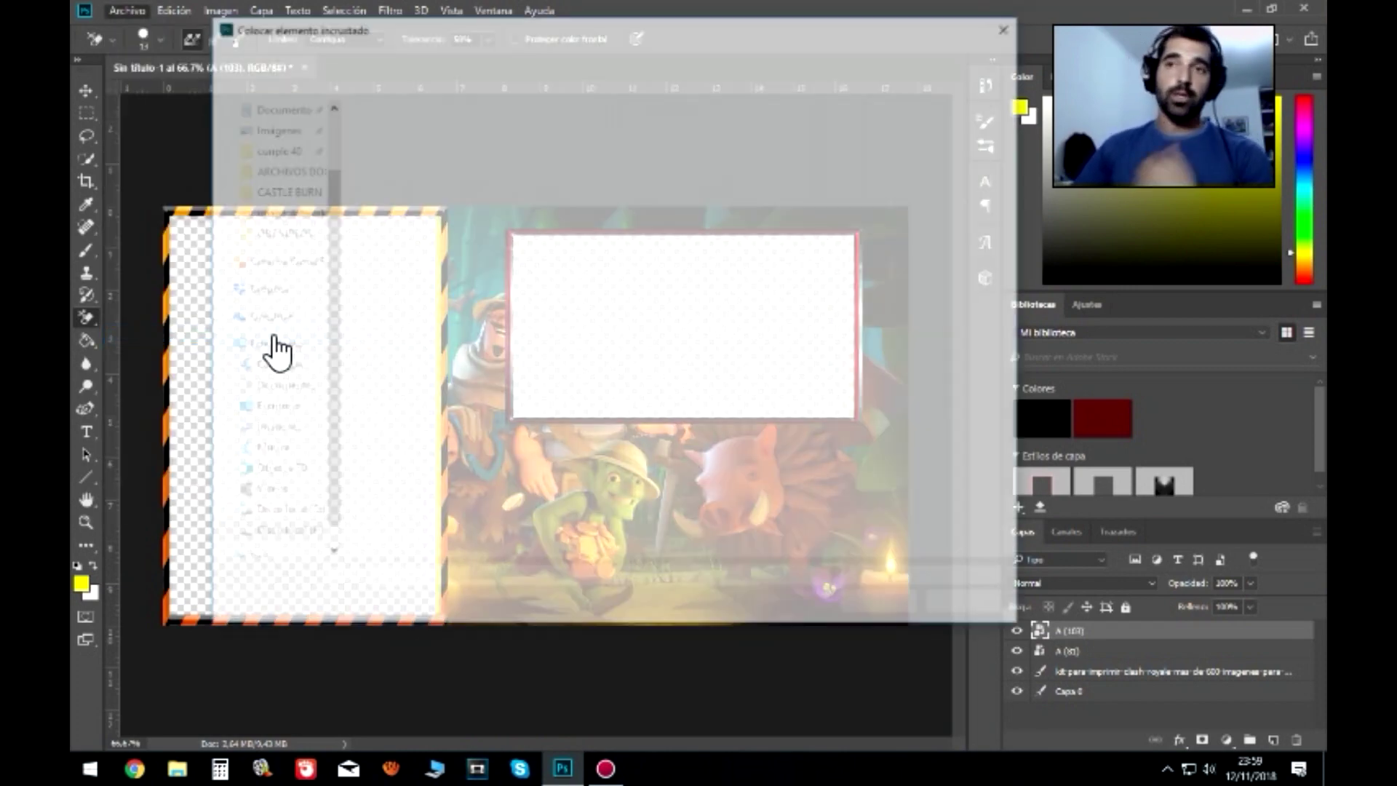
mouse_move(271, 513)
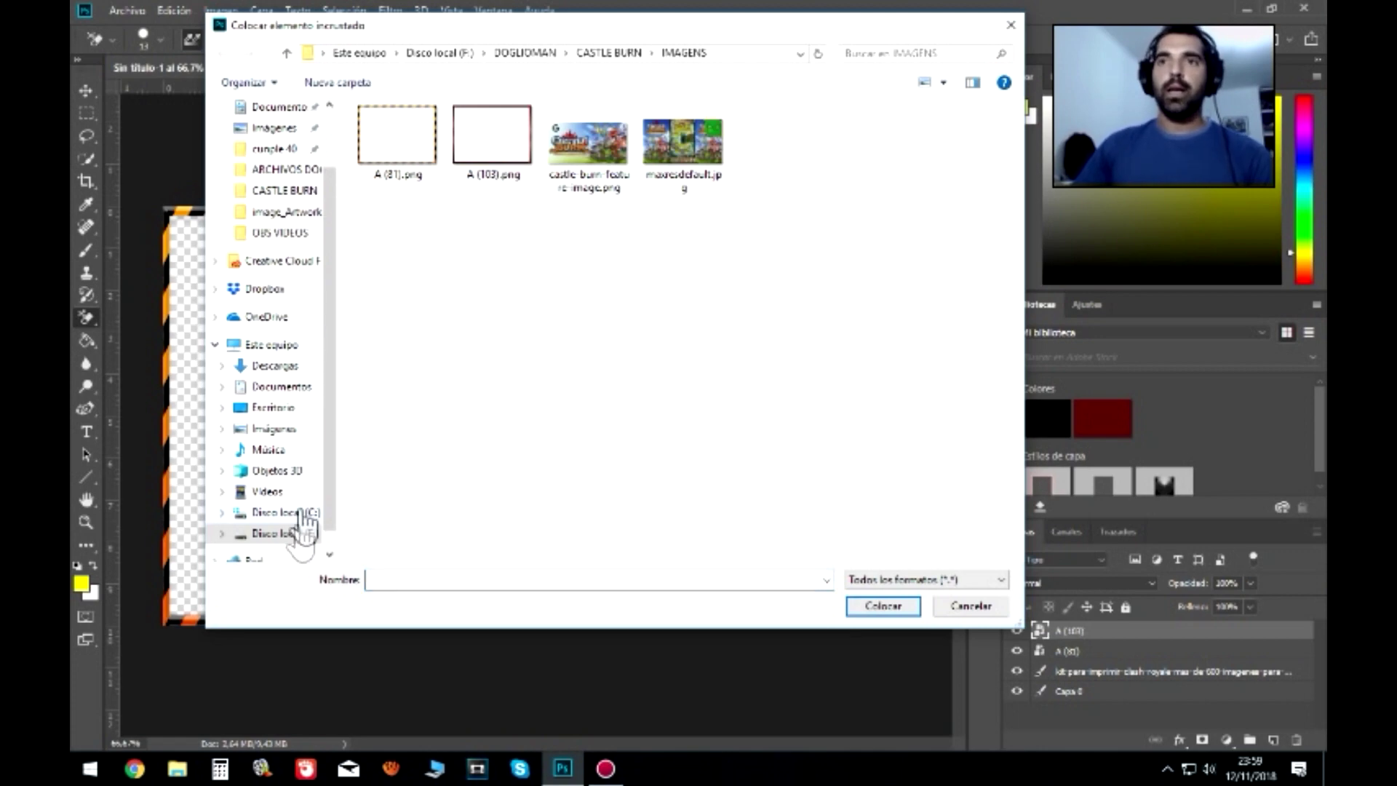
click(275, 366)
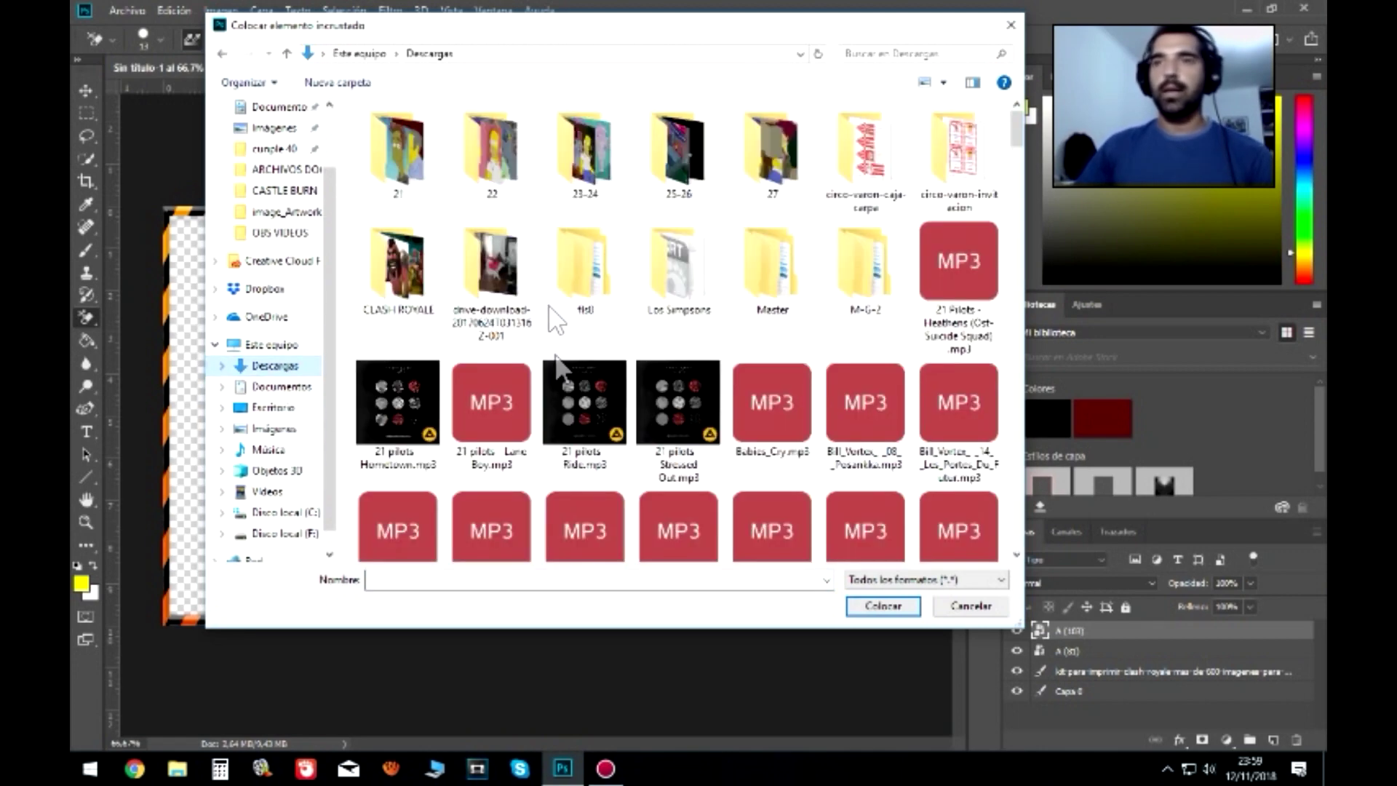
double_click(417, 286)
click(593, 178)
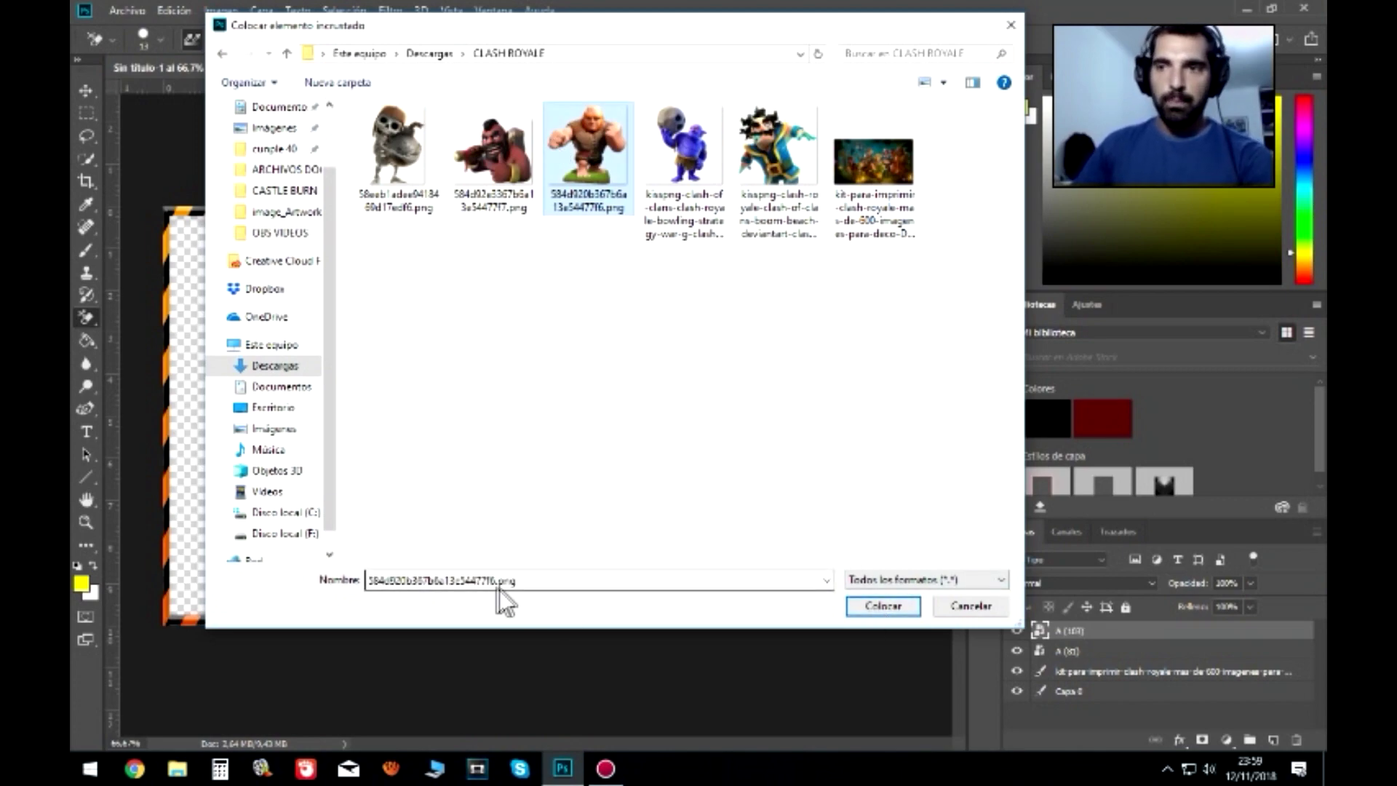
click(867, 604)
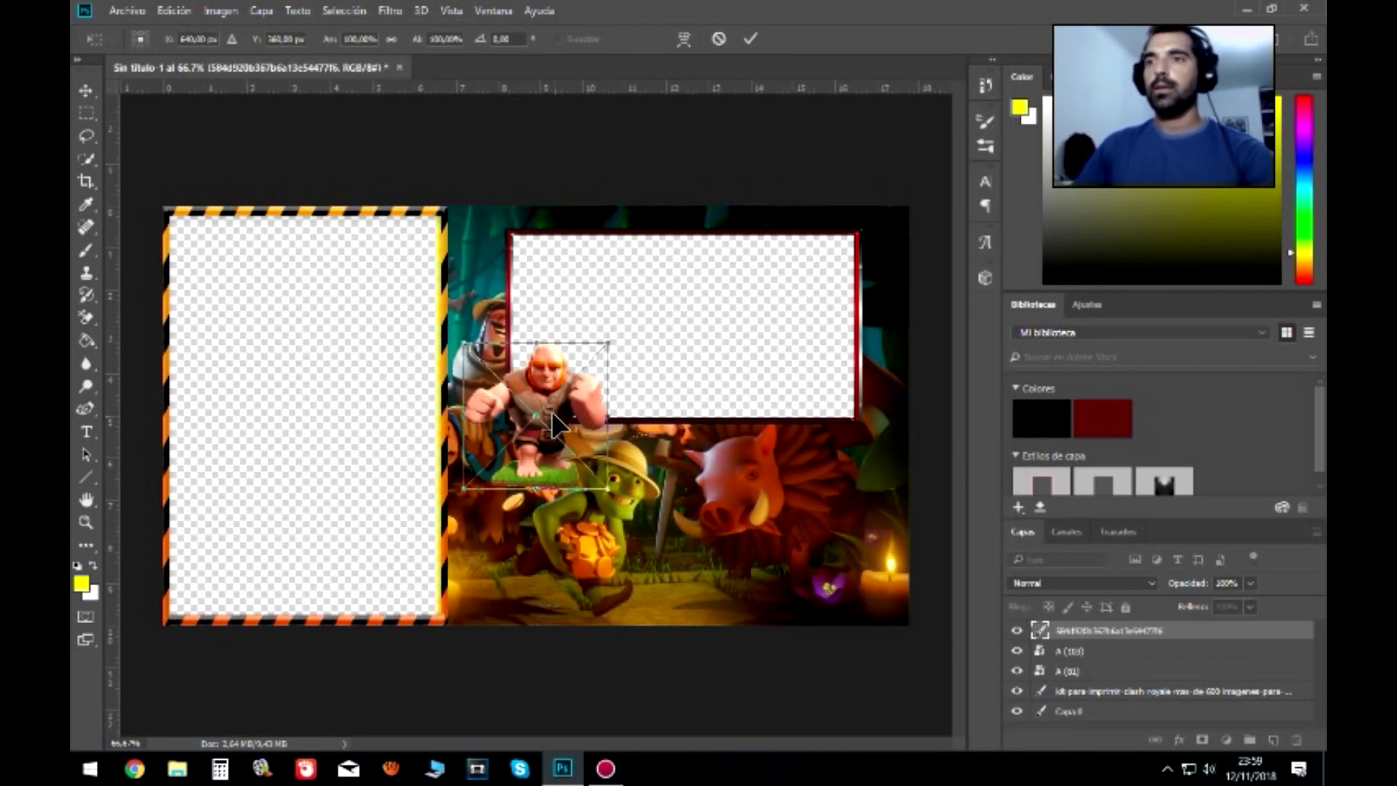
drag(563, 419, 791, 416)
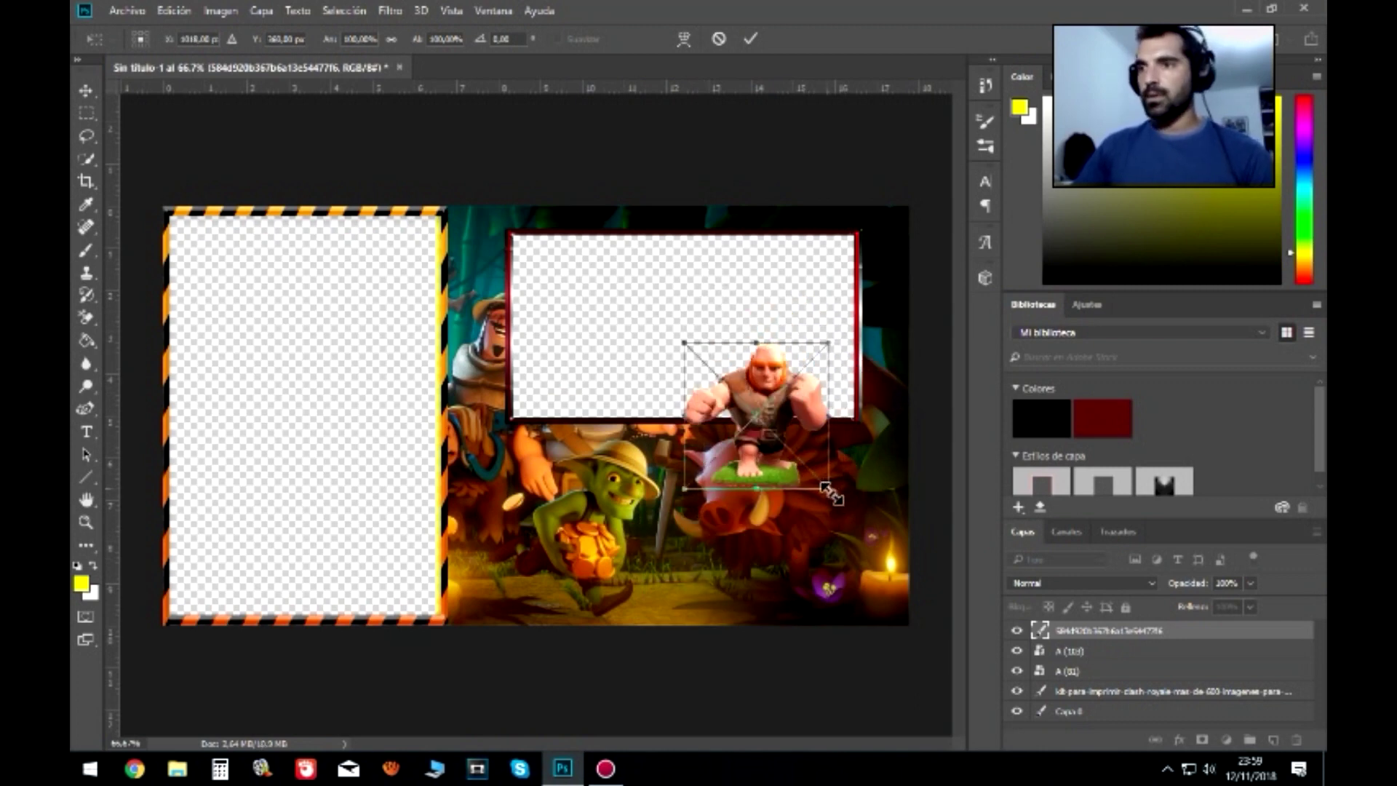
drag(832, 495, 910, 644)
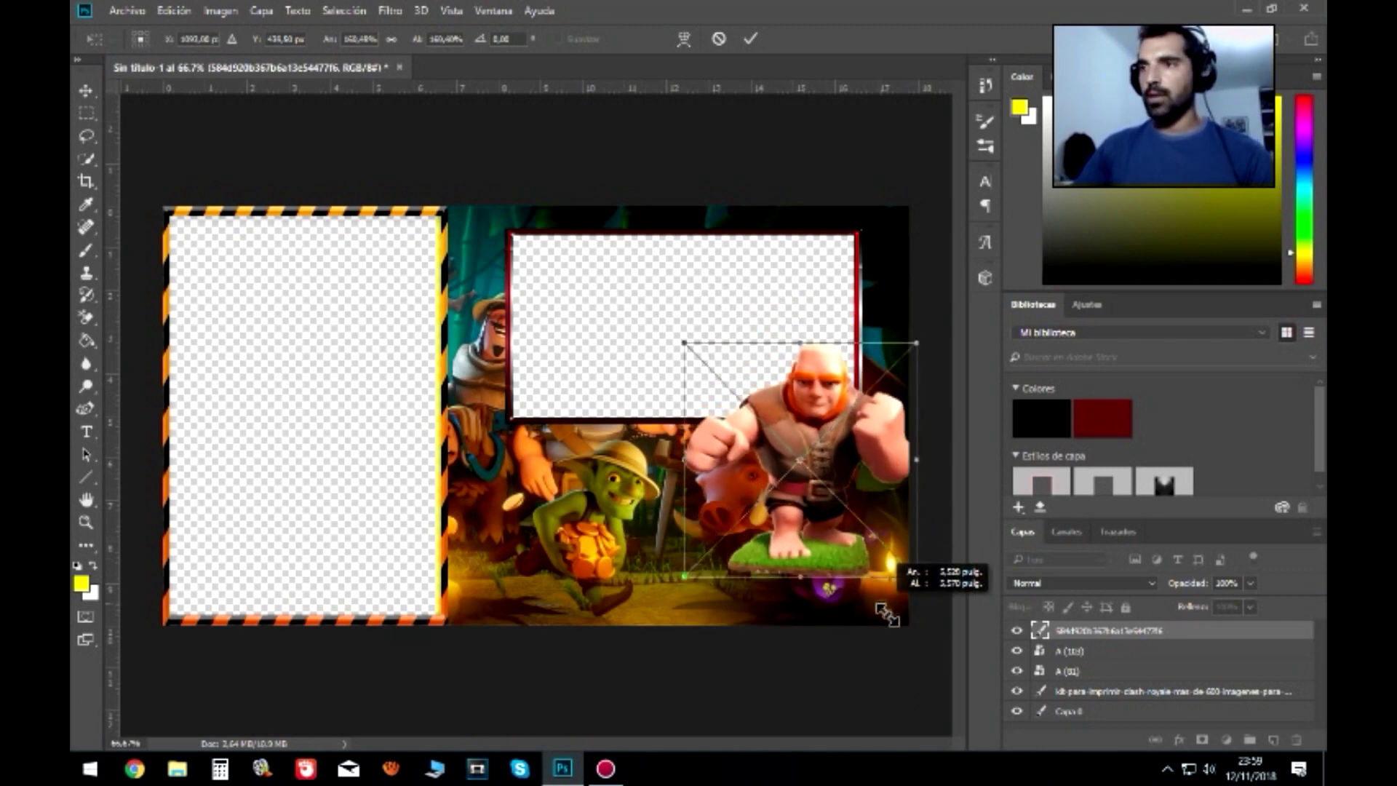
drag(910, 644, 897, 635)
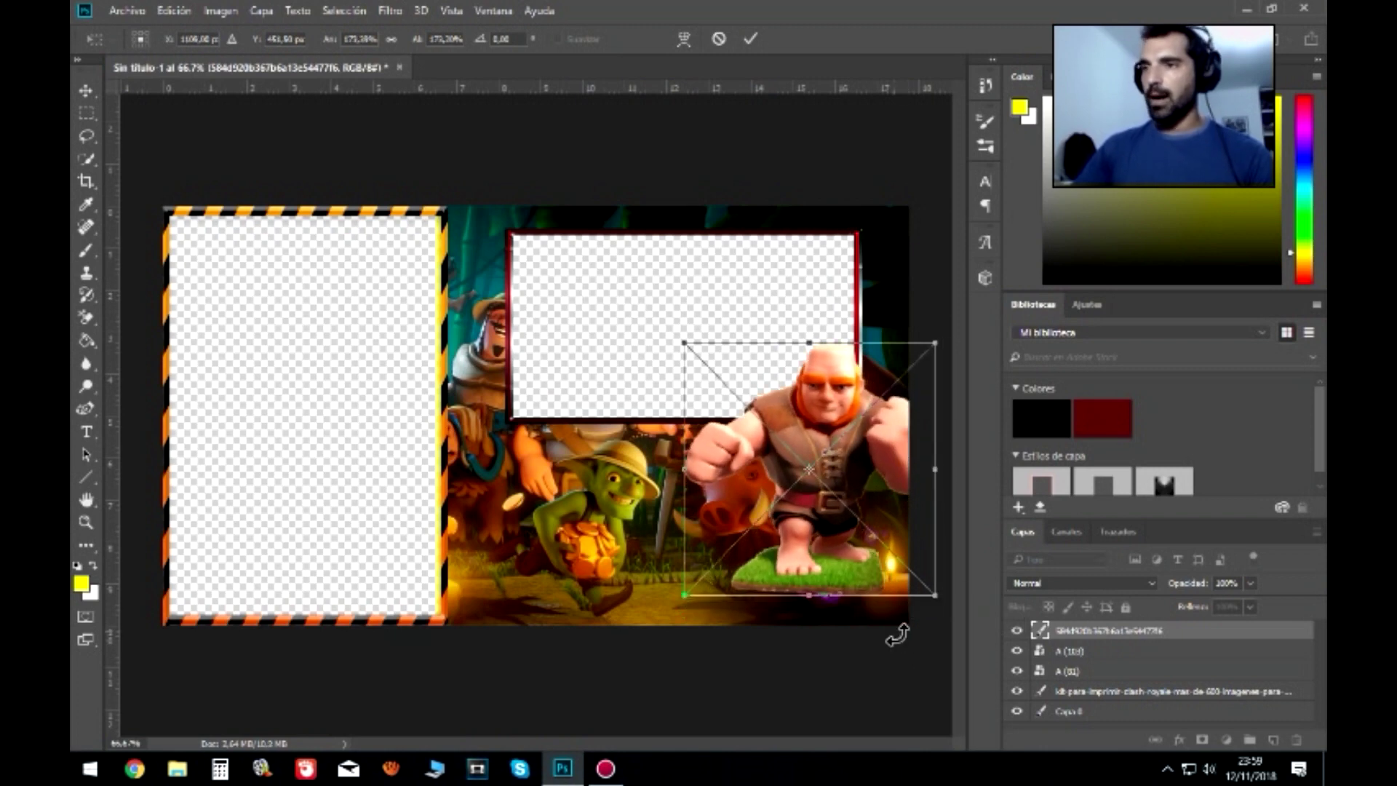
drag(879, 465, 880, 478)
key(Return)
- Begin placing another embedded image from the File menu
key(e)
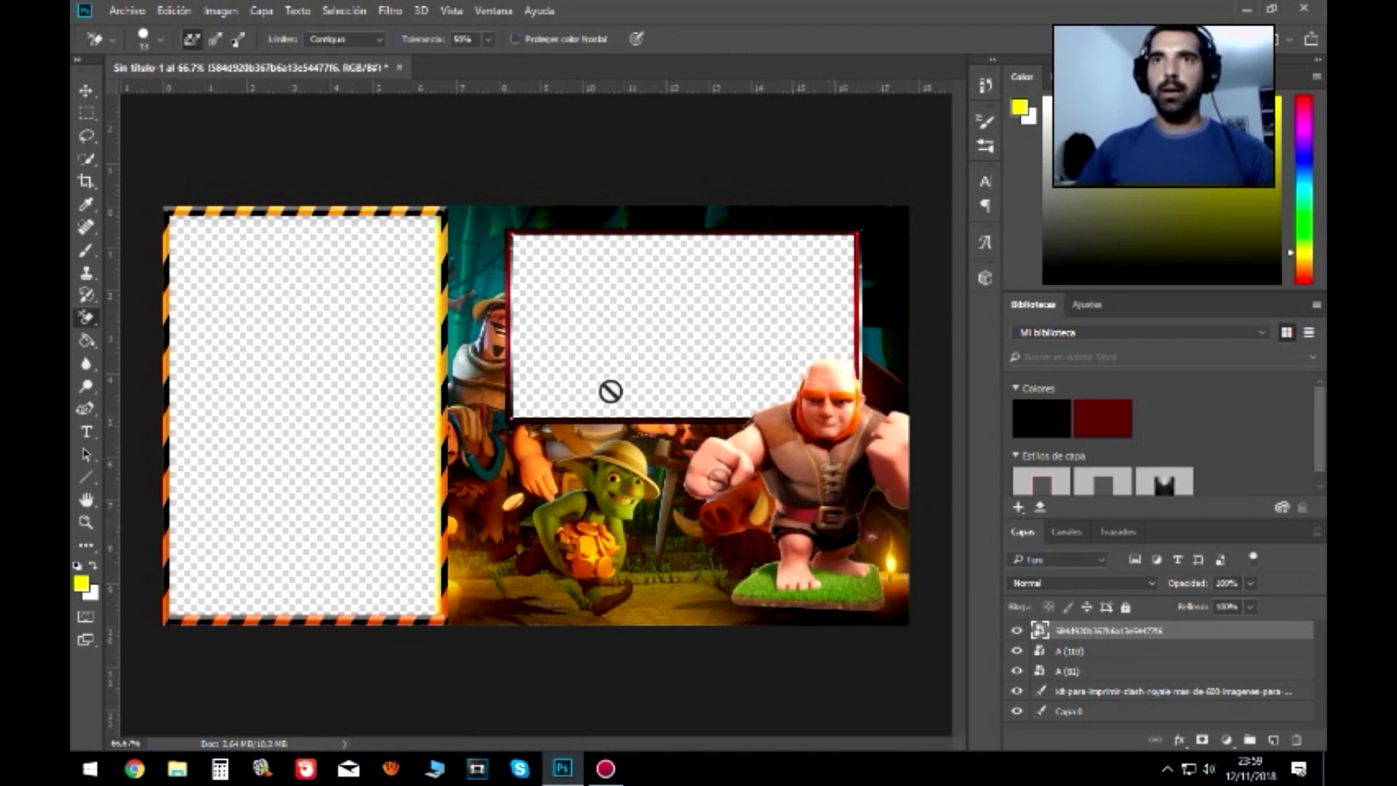
click(129, 10)
click(248, 337)
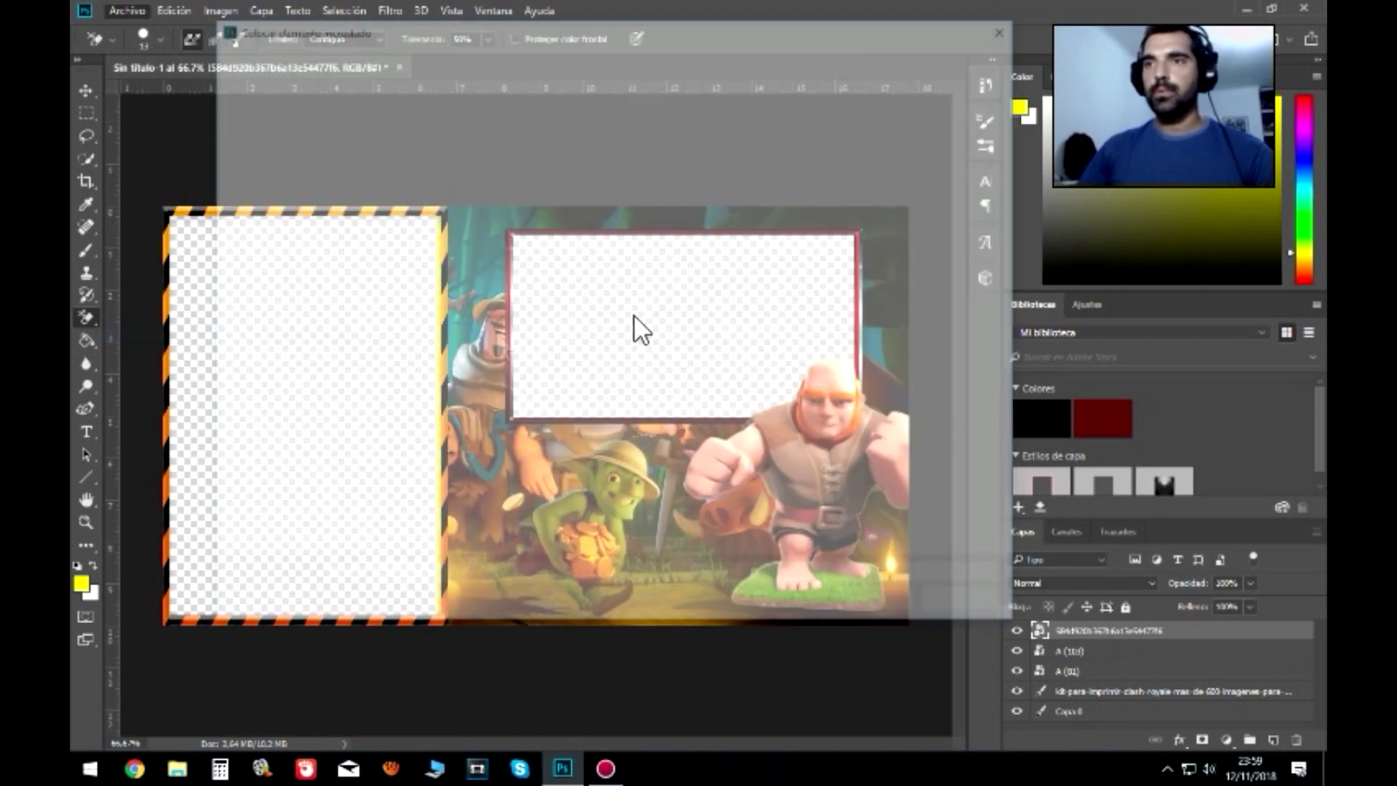
- Place the bowler PNG and enlarge it beside the left frame
click(663, 206)
click(892, 596)
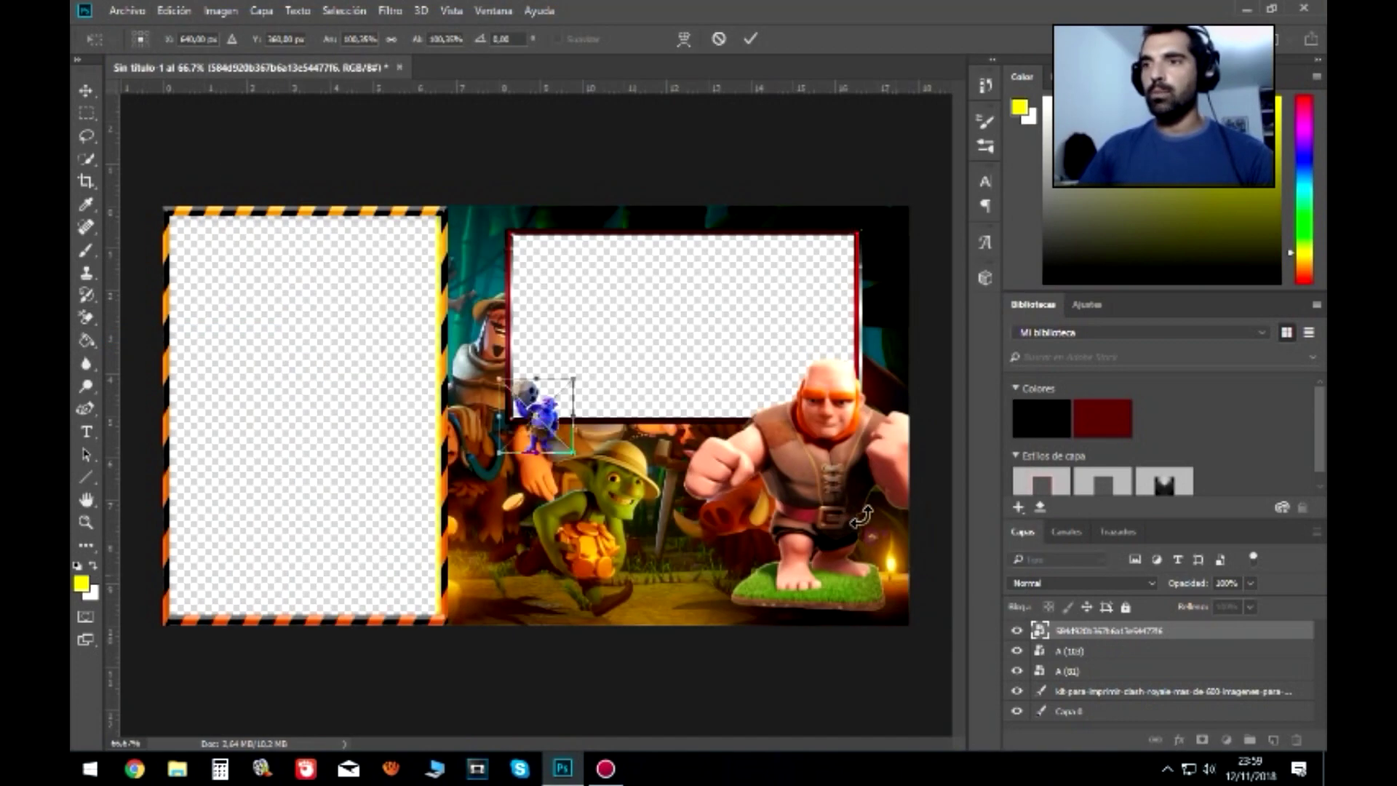
mouse_move(502, 422)
mouse_down()
mouse_move(470, 419)
mouse_move(447, 349)
mouse_move(508, 455)
mouse_move(647, 635)
mouse_up()
drag(623, 530, 572, 533)
key(Return)
- Place the wizard PNG, shrunk and positioned near the bottom centre
key(e)
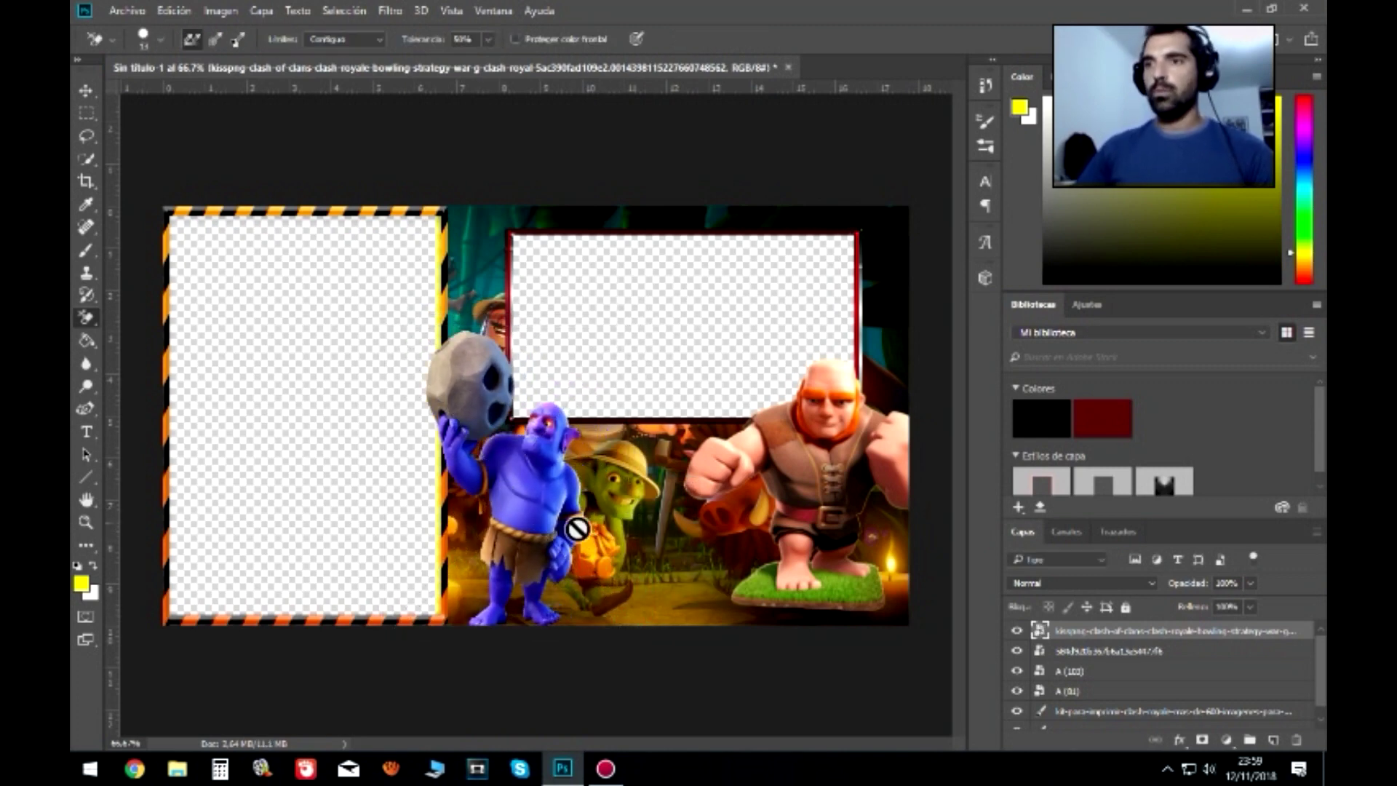
click(126, 10)
click(240, 330)
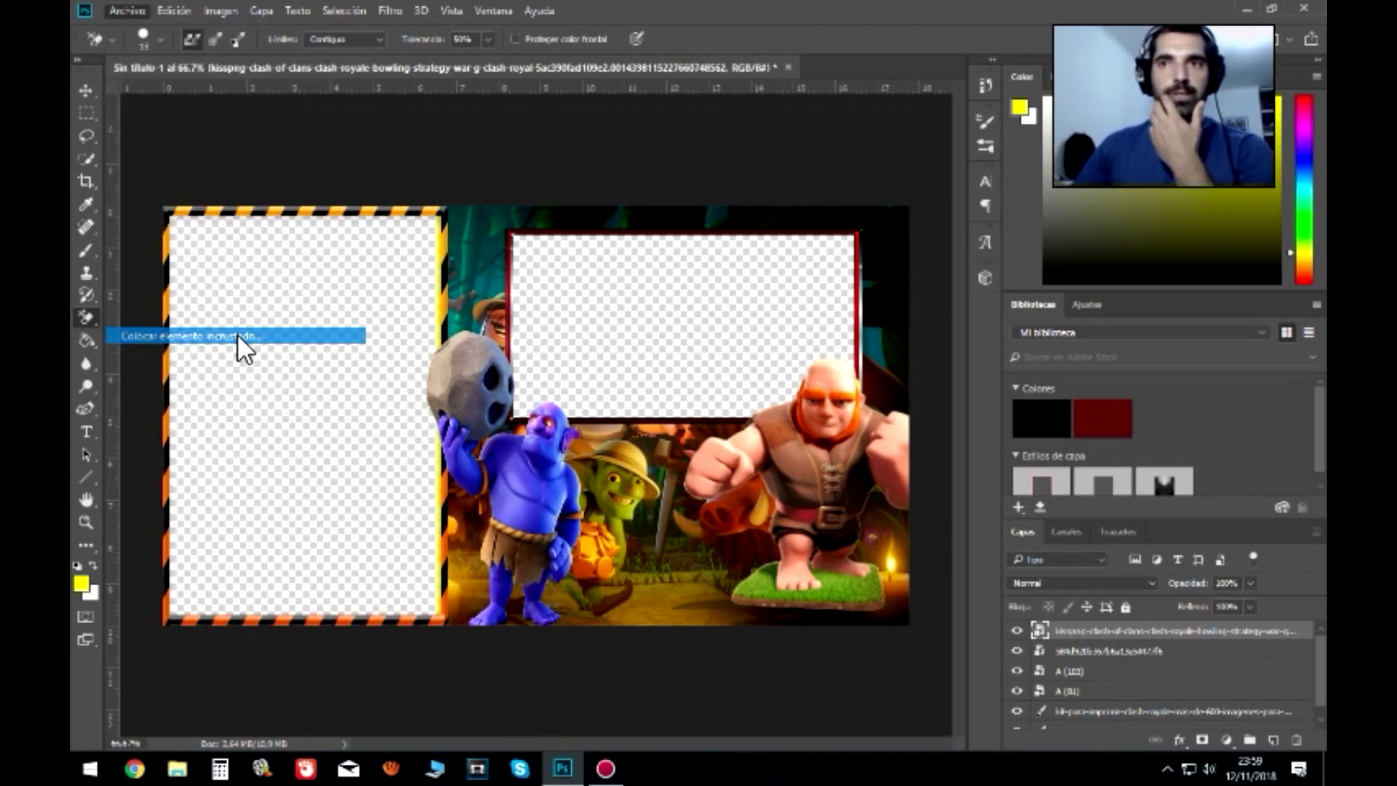
click(396, 156)
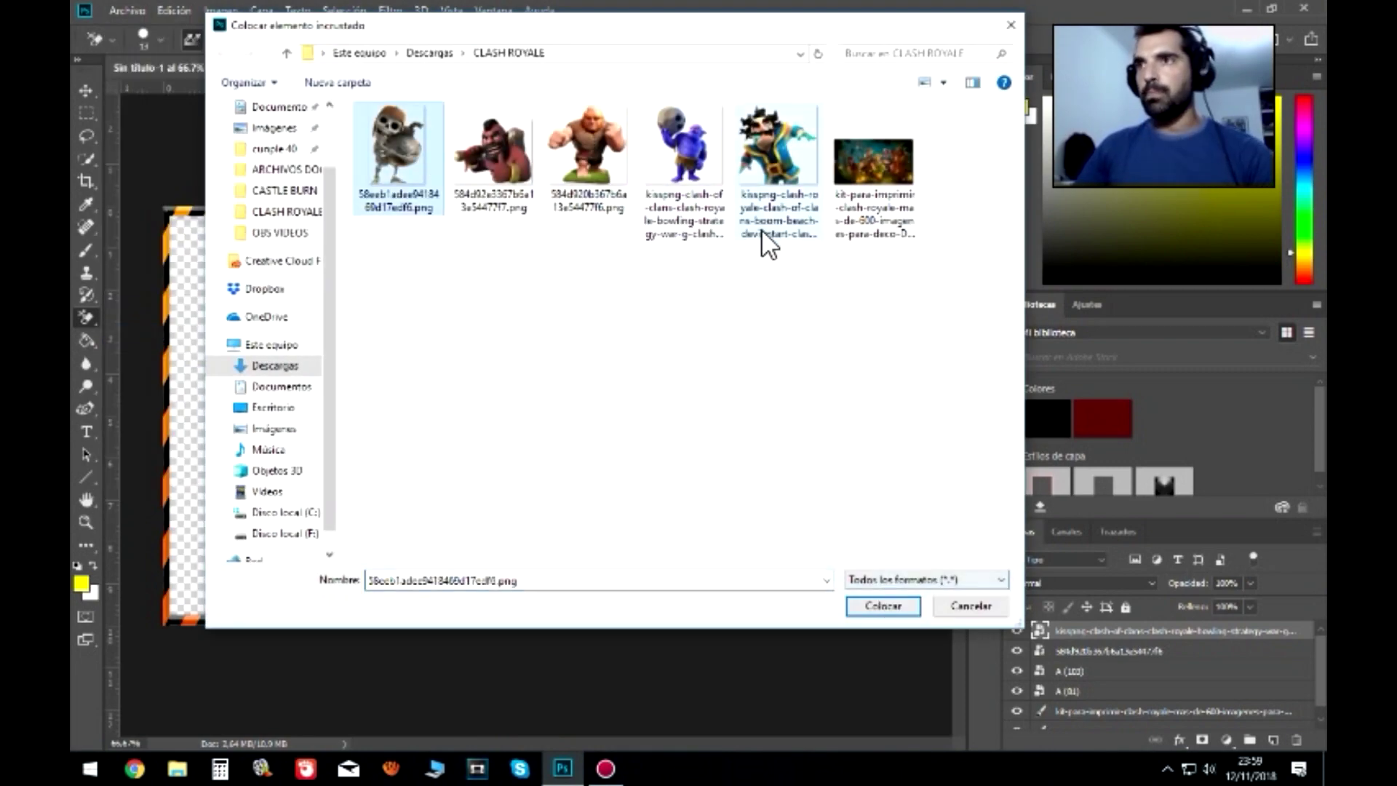
click(775, 211)
click(905, 605)
drag(695, 322, 880, 218)
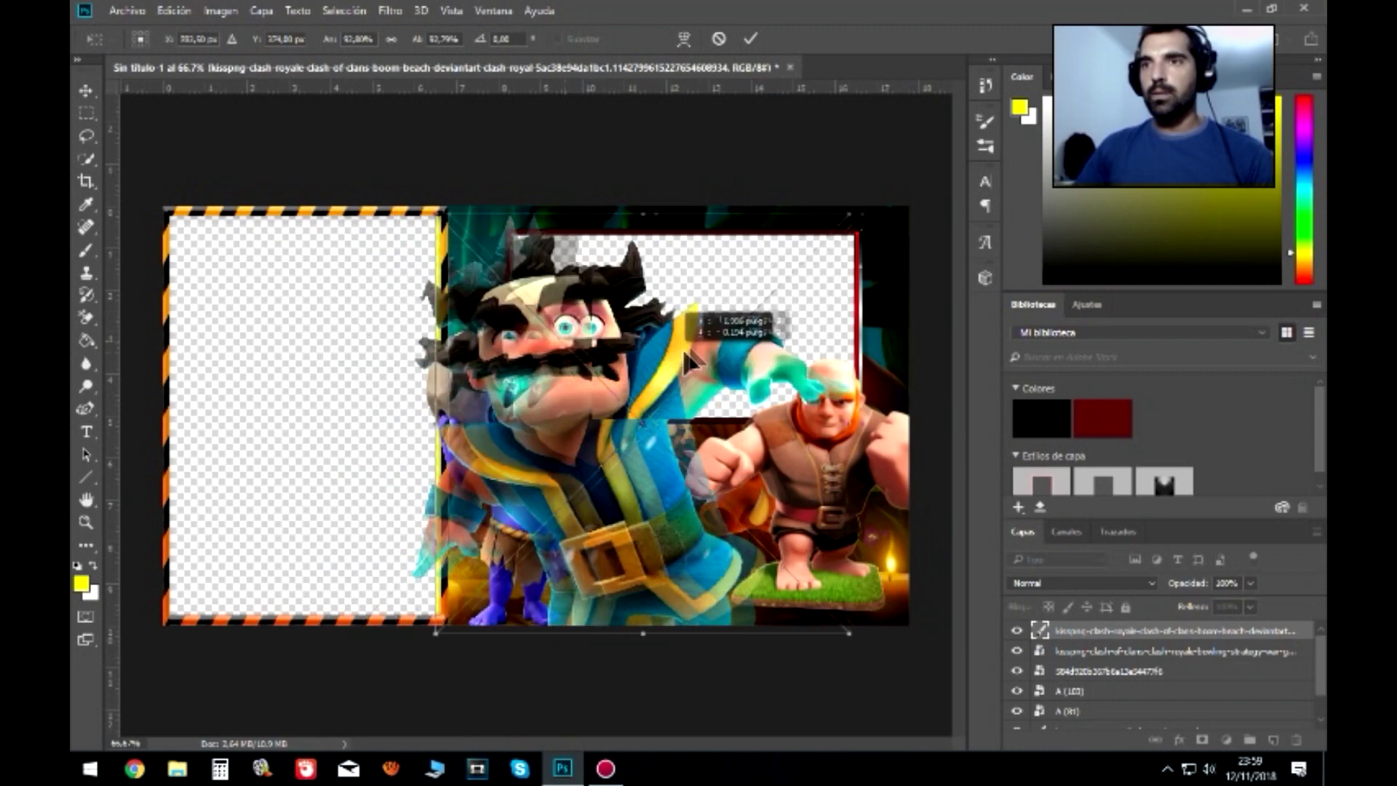
drag(917, 217, 650, 475)
mouse_move(602, 541)
mouse_down()
mouse_move(644, 564)
mouse_move(709, 552)
mouse_up()
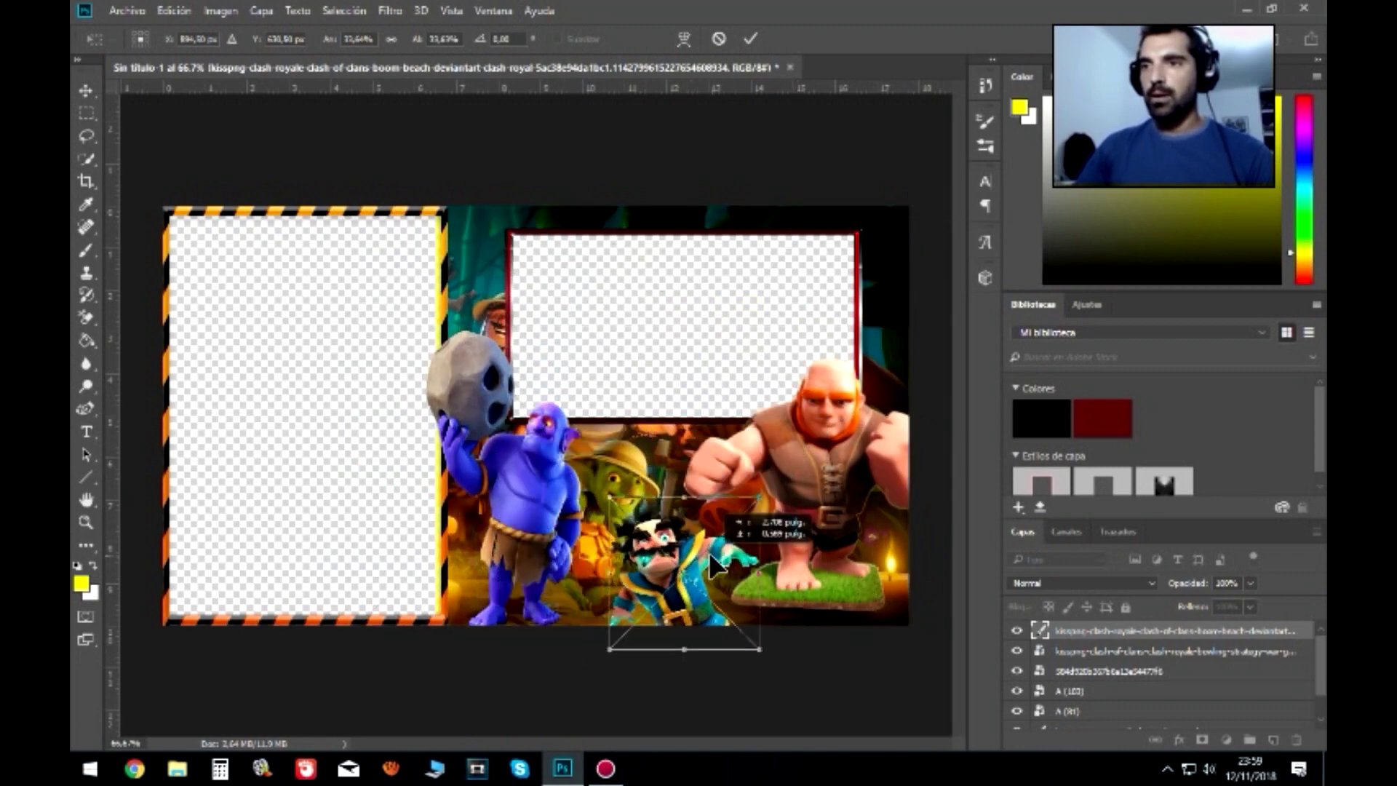
key(Return)
key(e)
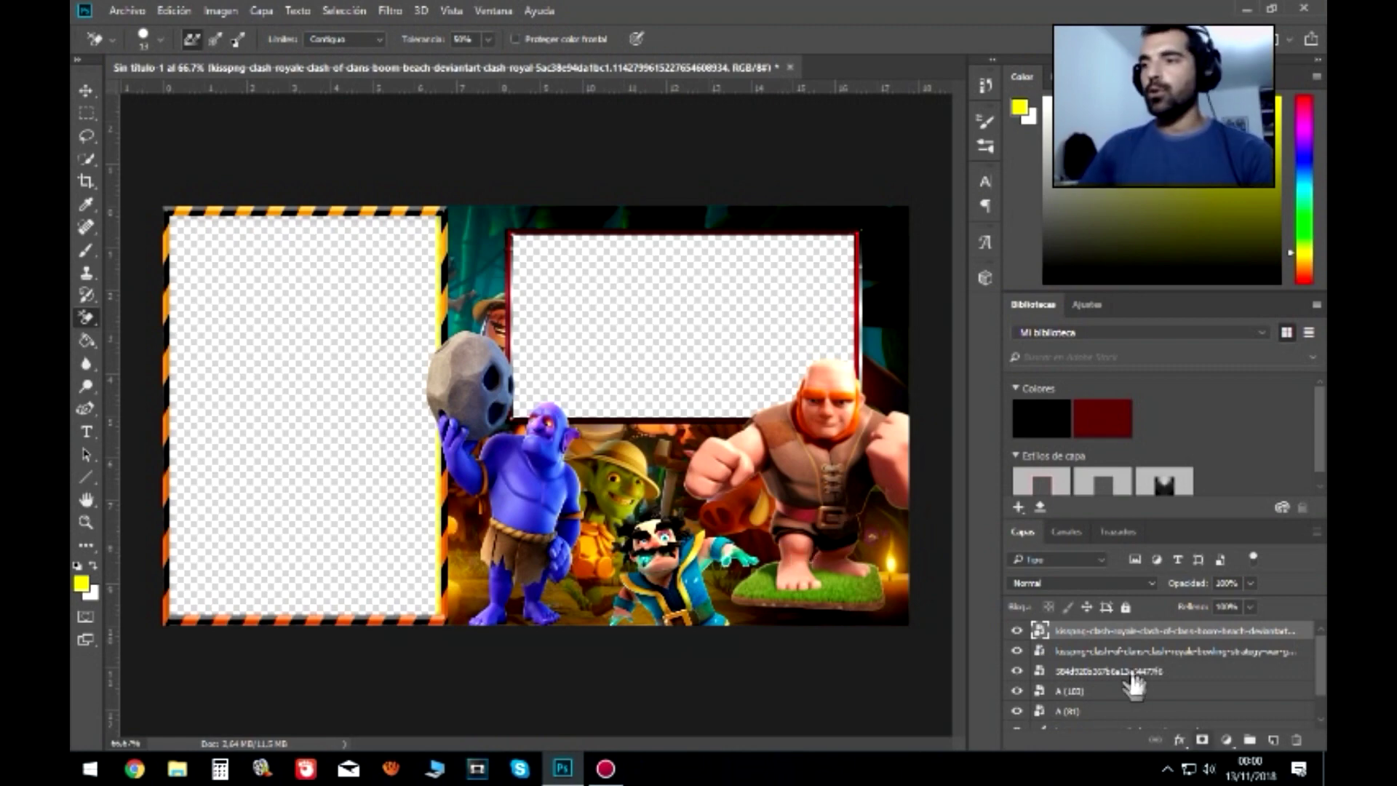
- Toggle the bowler, giant and red frame layers' visibility to check the layering
right_click(1102, 631)
key(Escape)
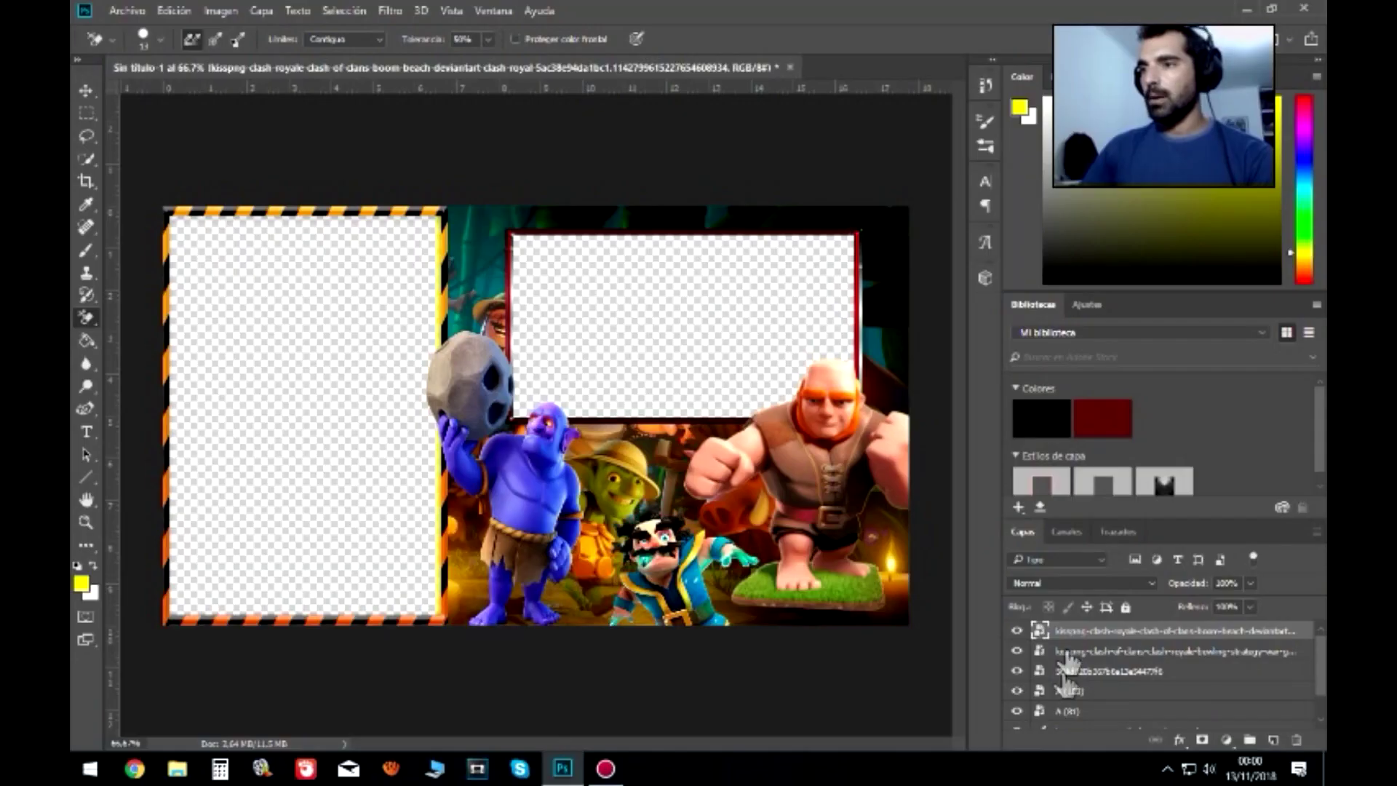
click(1017, 651)
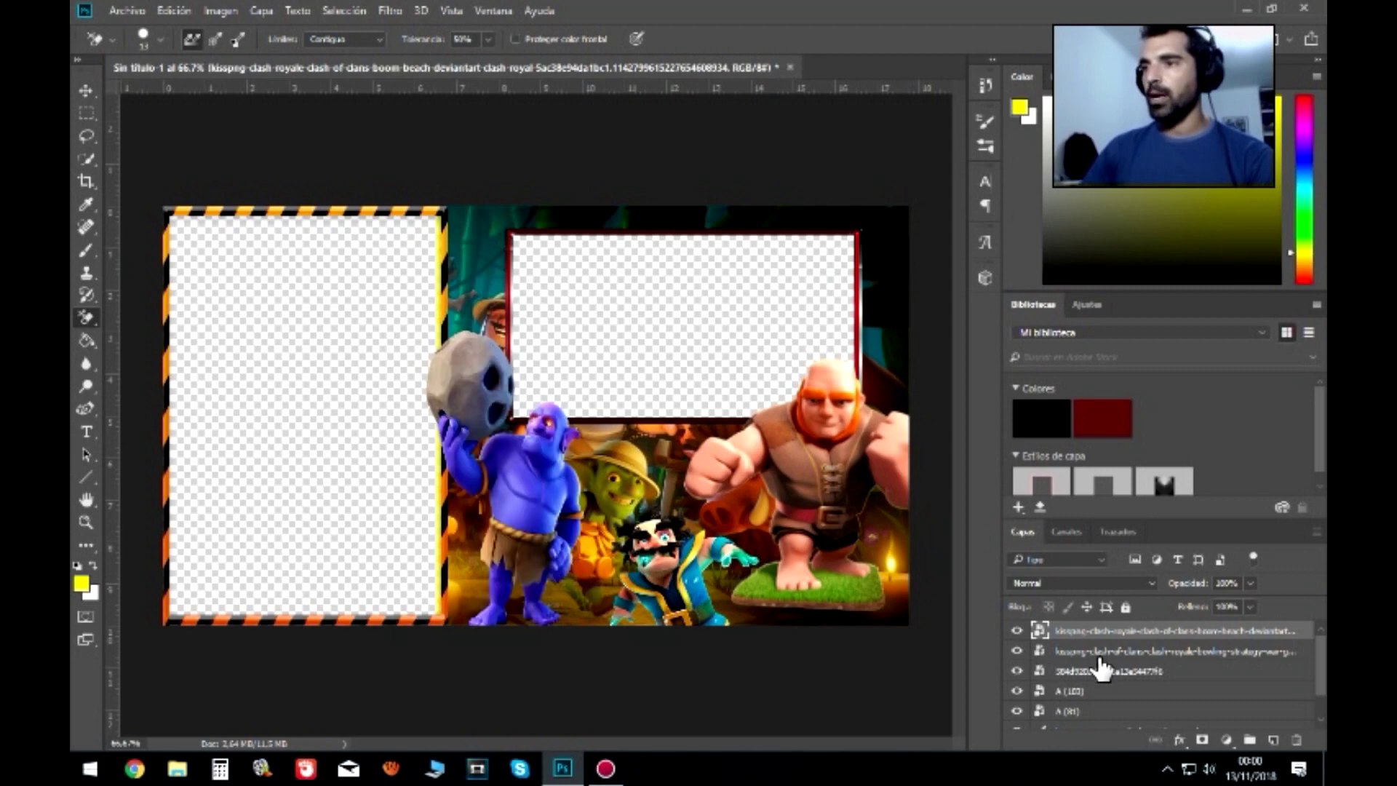
click(1103, 651)
click(1017, 671)
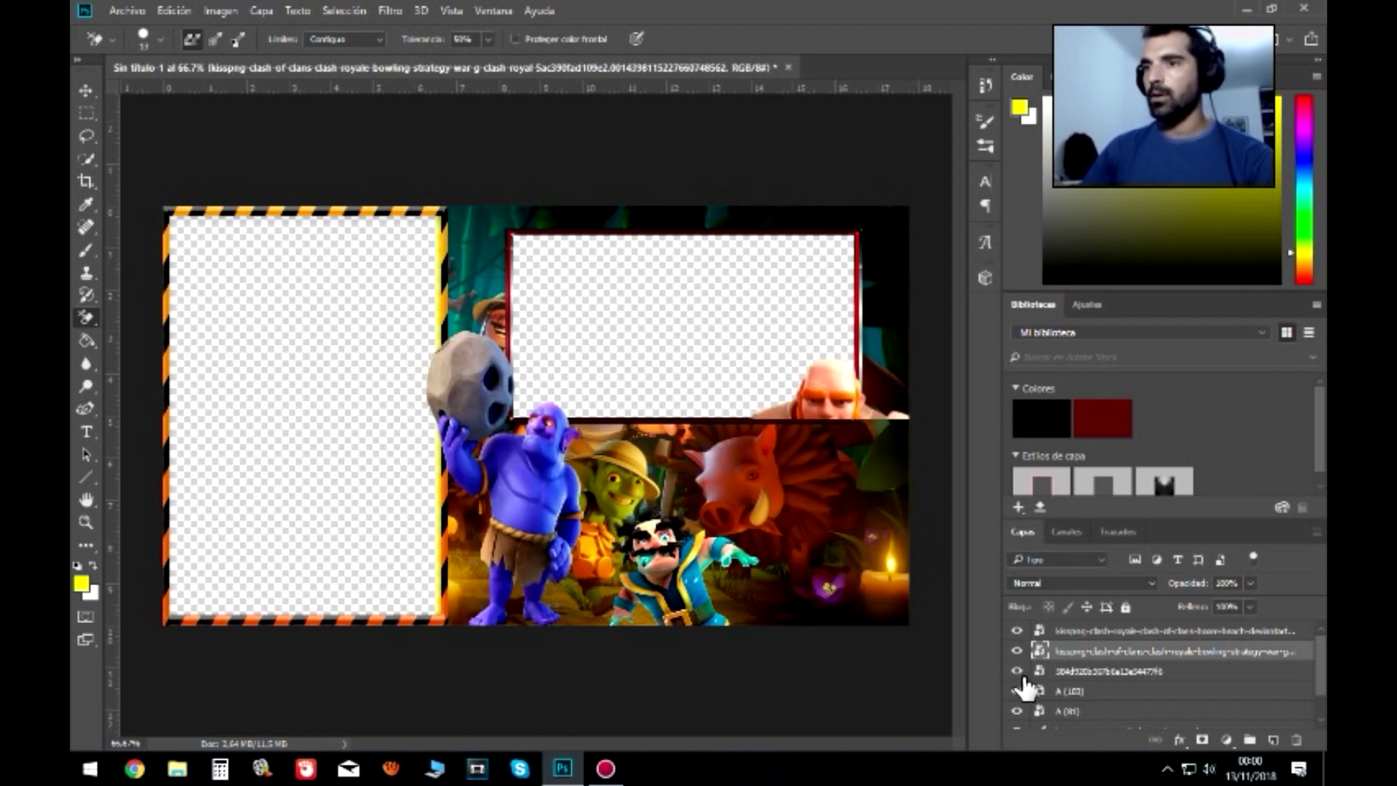
click(1017, 671)
click(1017, 691)
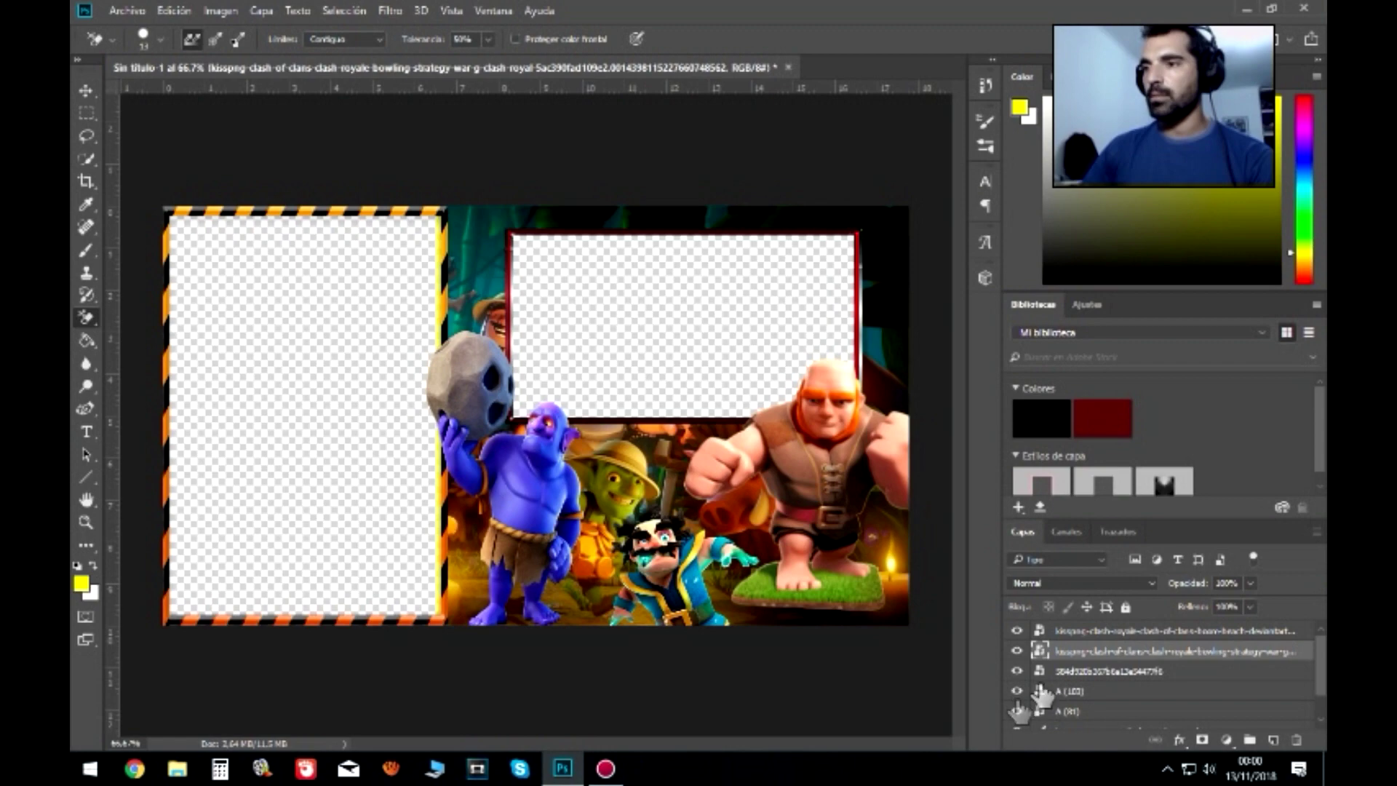
click(1017, 650)
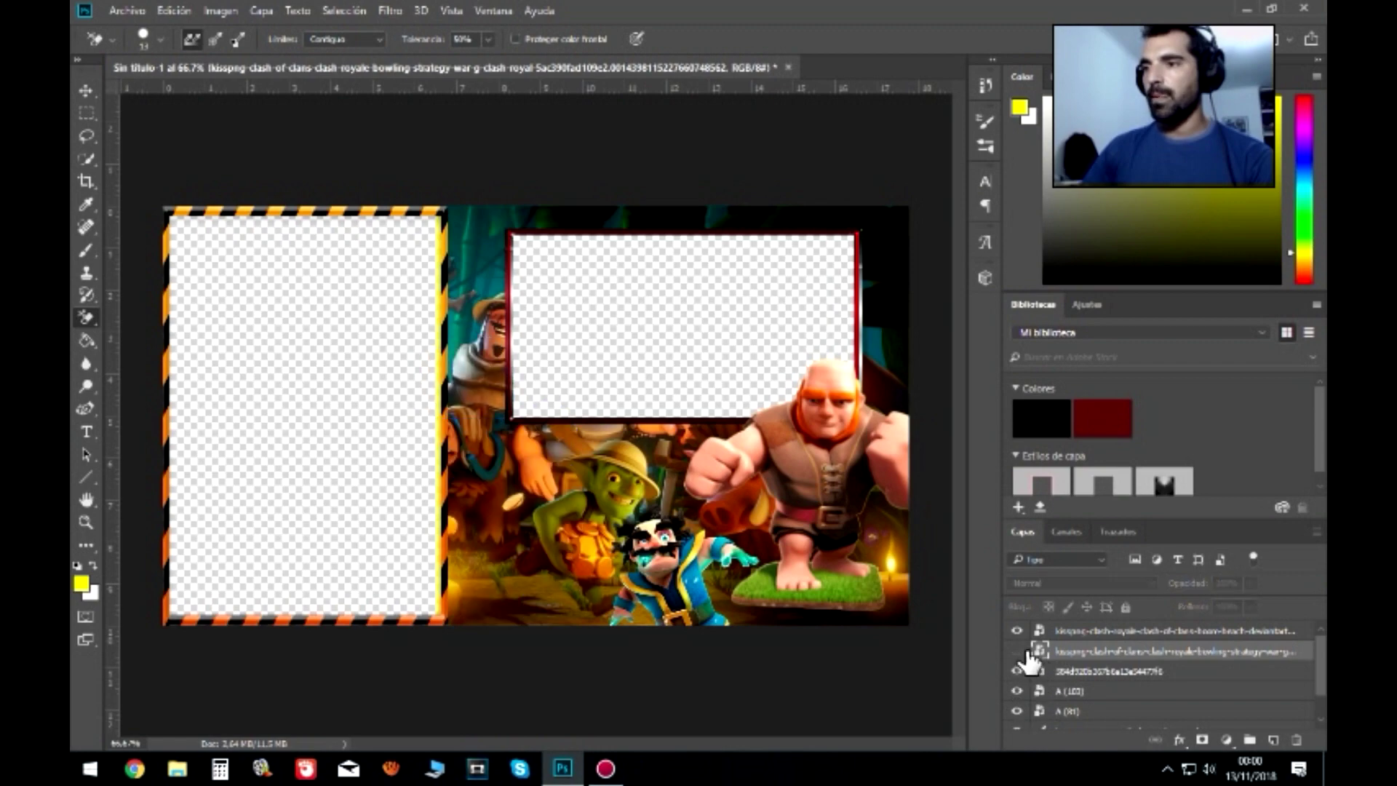
right_click(1106, 652)
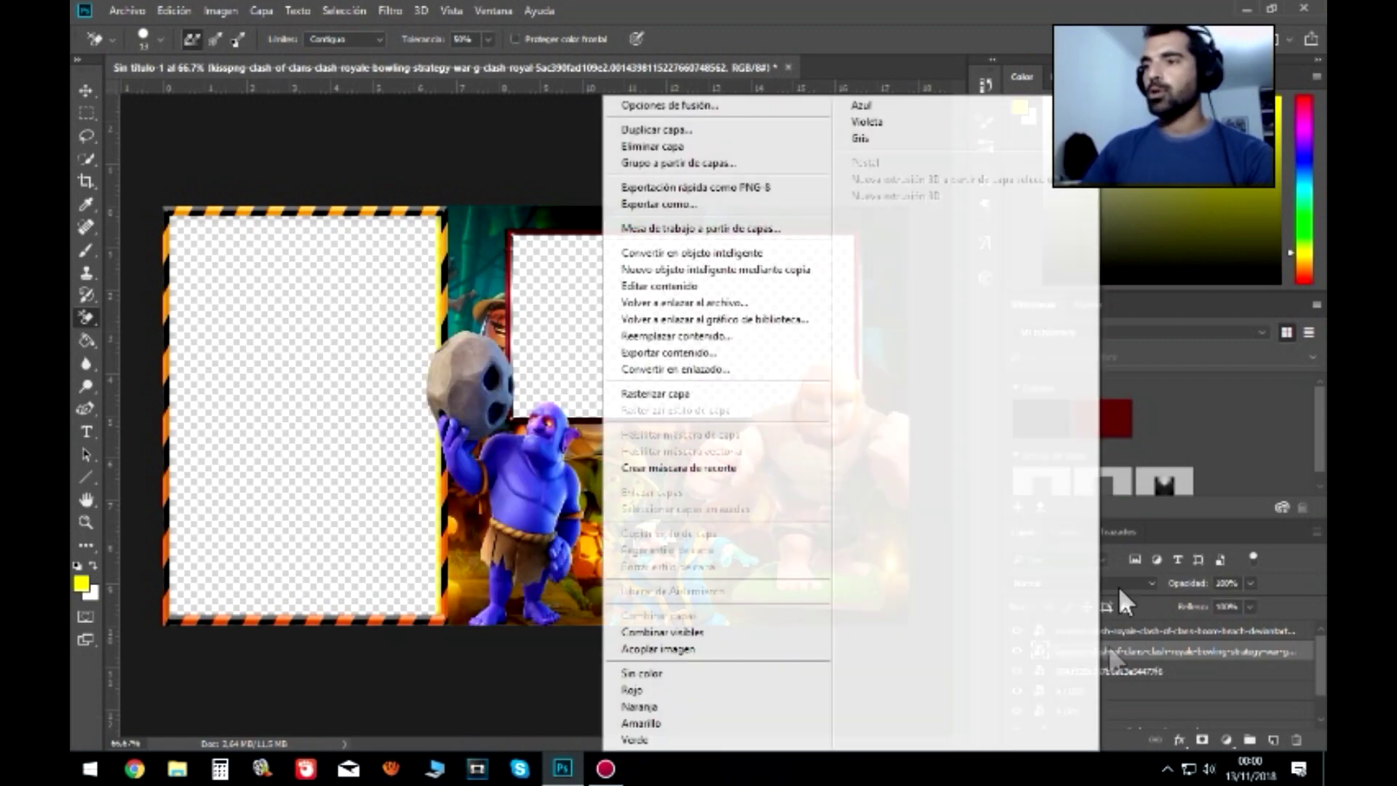
- Enable a Drop Shadow on the bowler with an orange colour
click(734, 107)
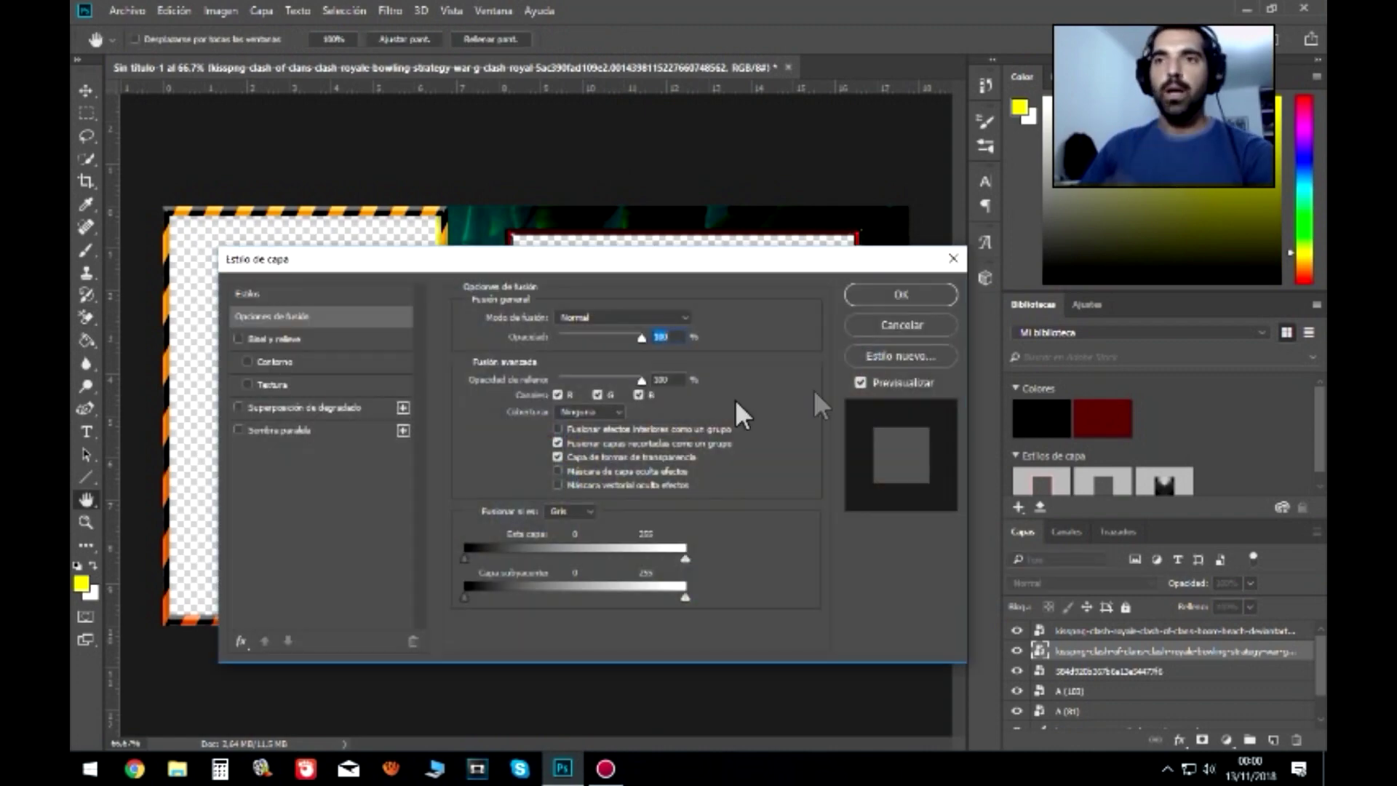
click(288, 429)
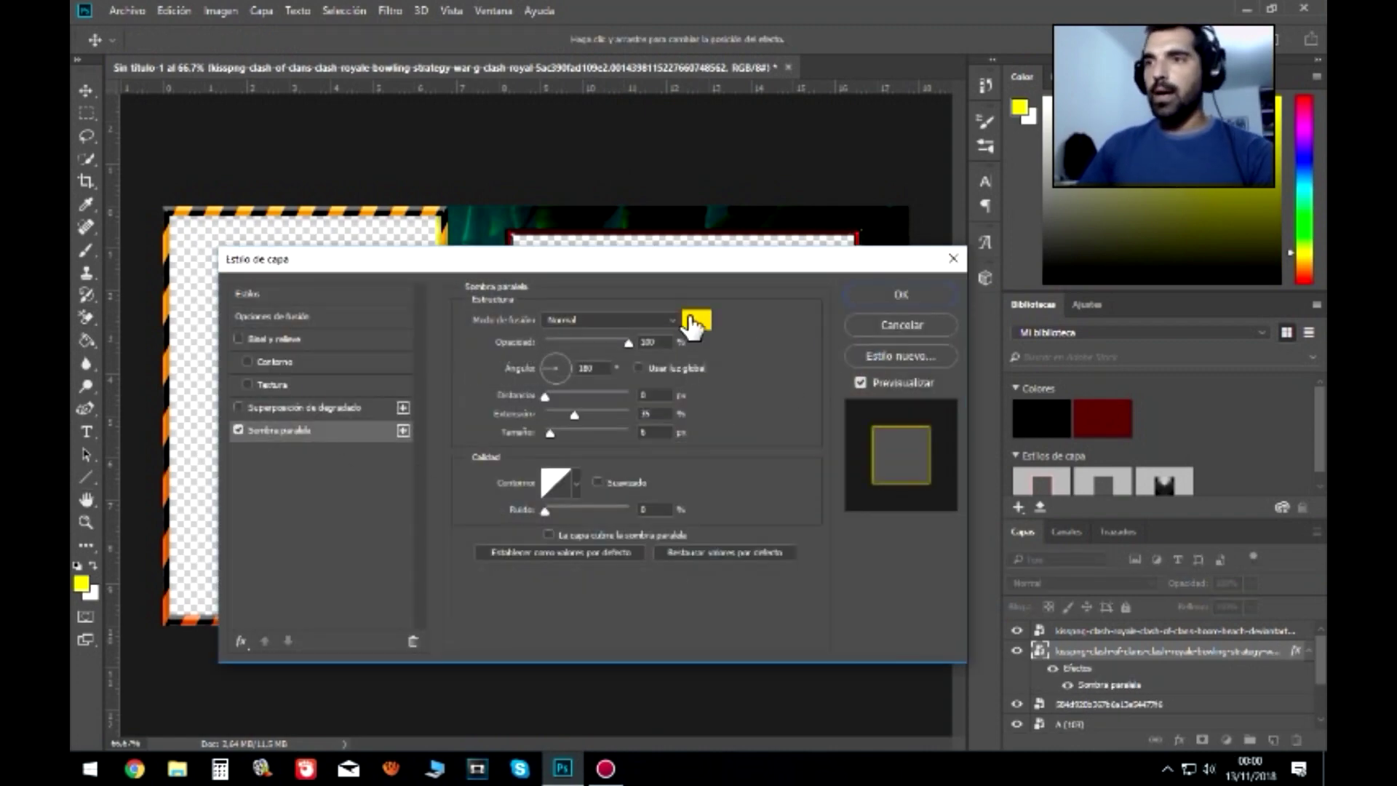
click(695, 320)
click(933, 231)
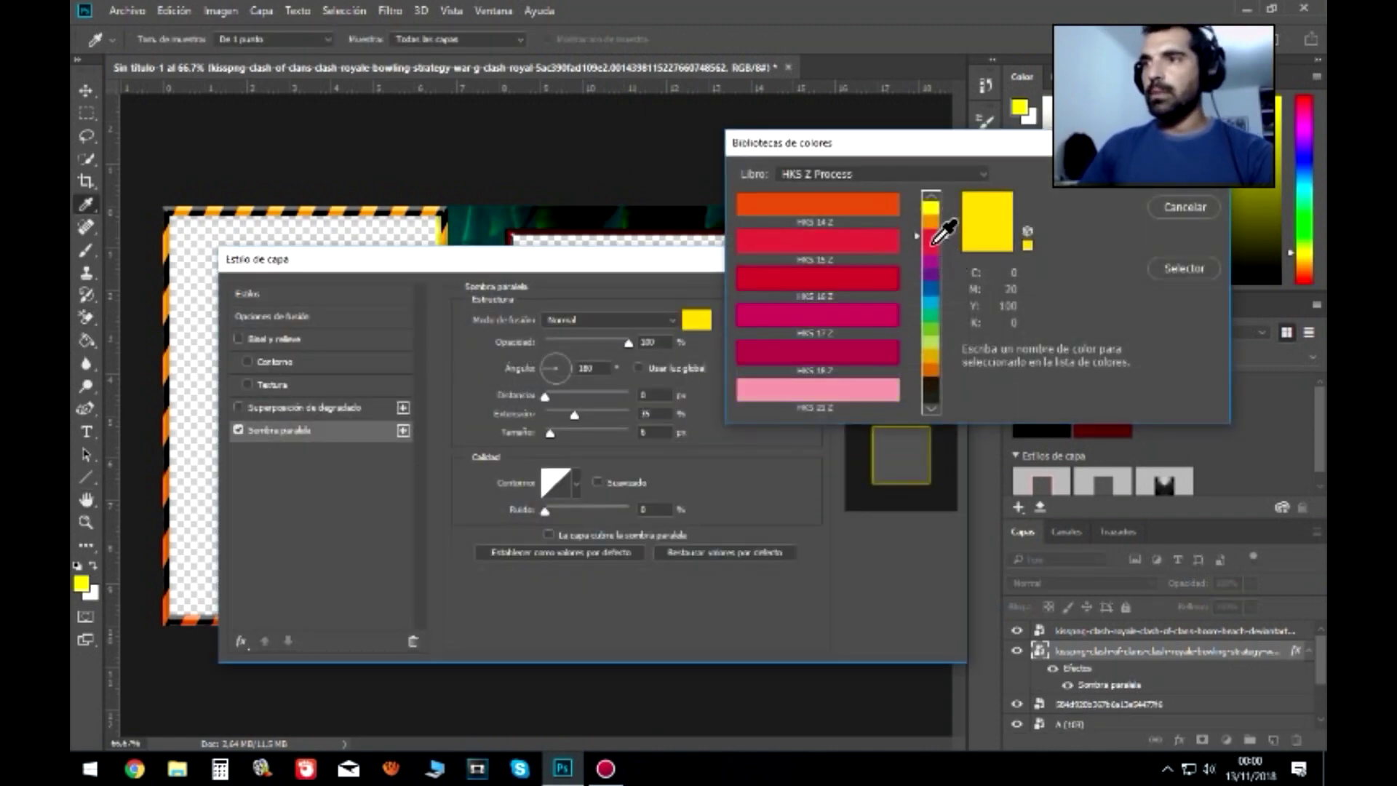
click(835, 207)
click(1173, 178)
drag(773, 254, 757, 547)
- Raise the shadow Size to 10 px and change its colour to HKS 02 Z yellow
click(569, 668)
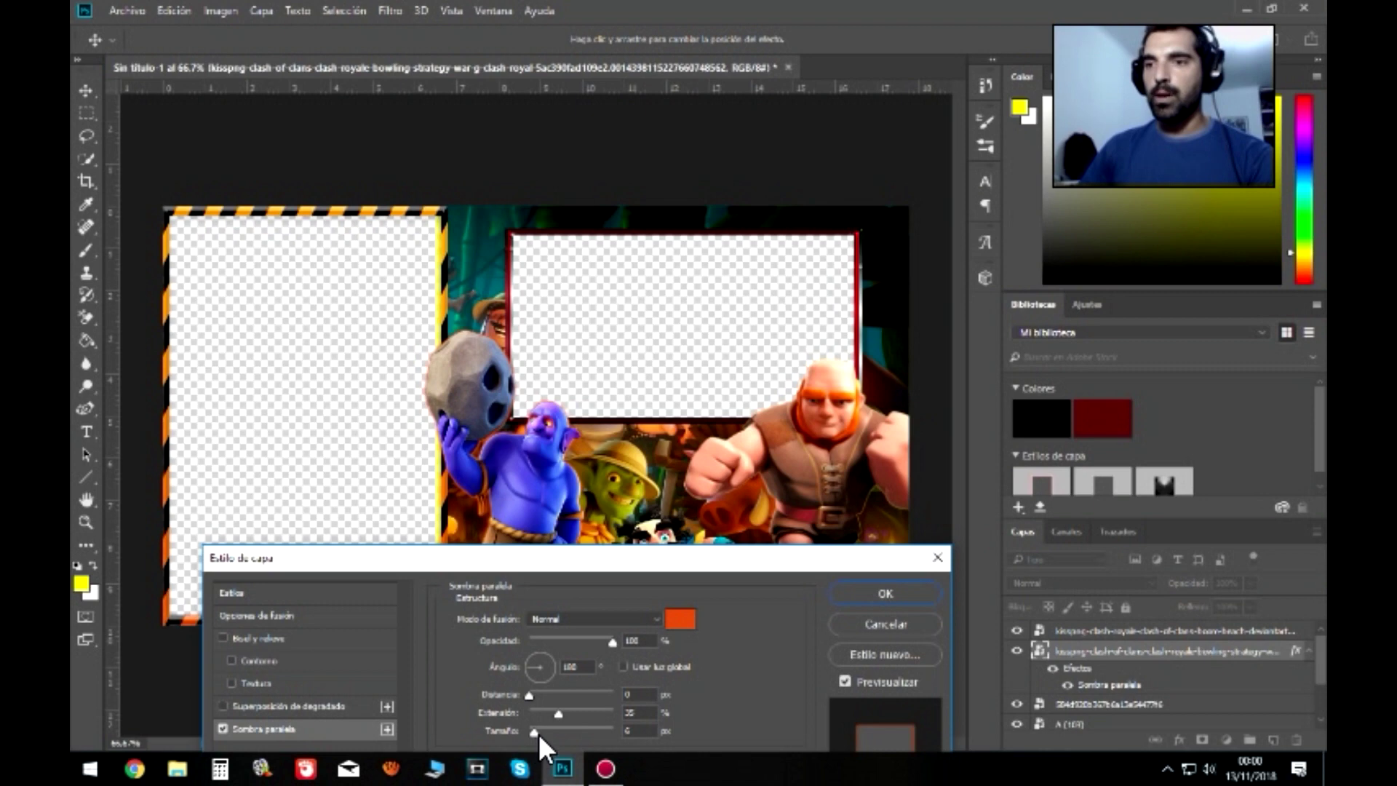
drag(528, 730, 538, 730)
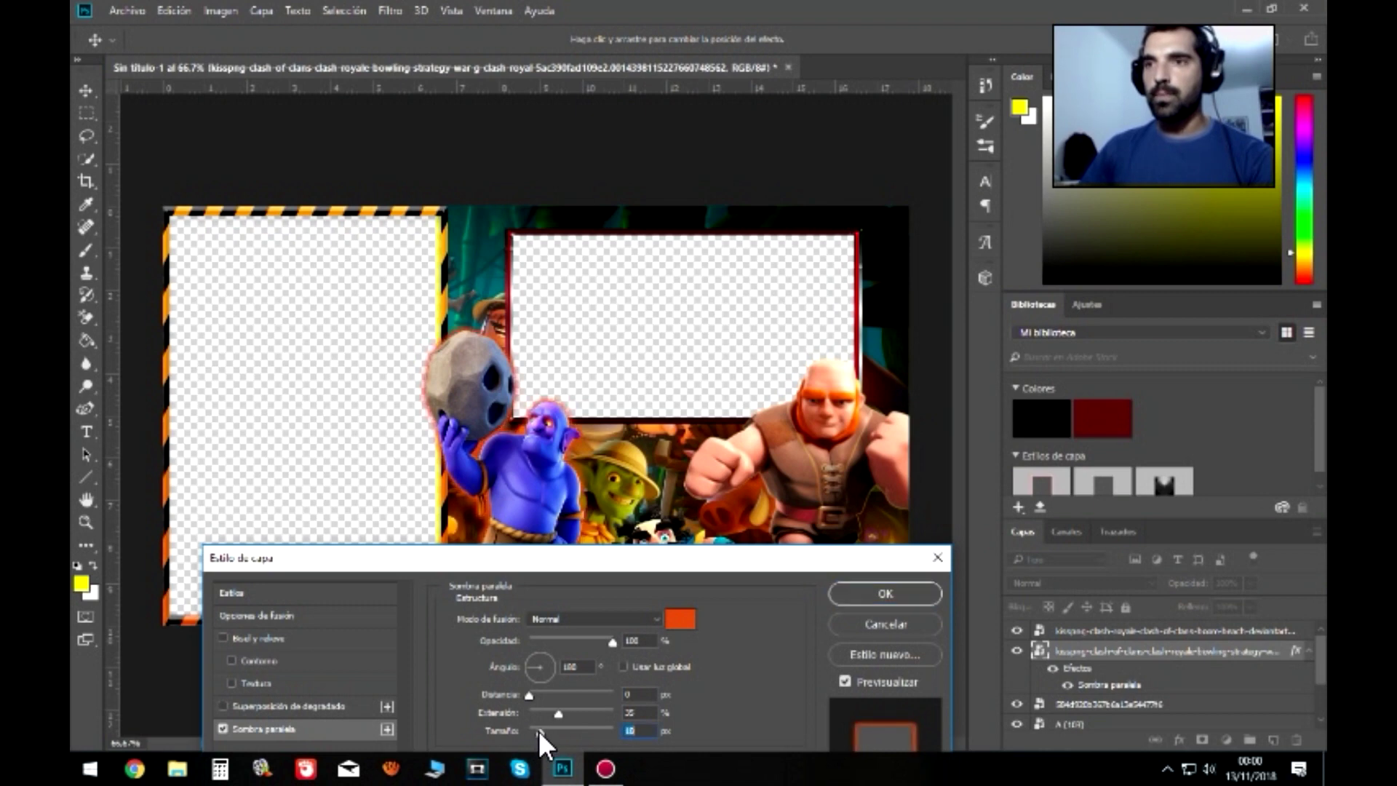
click(684, 620)
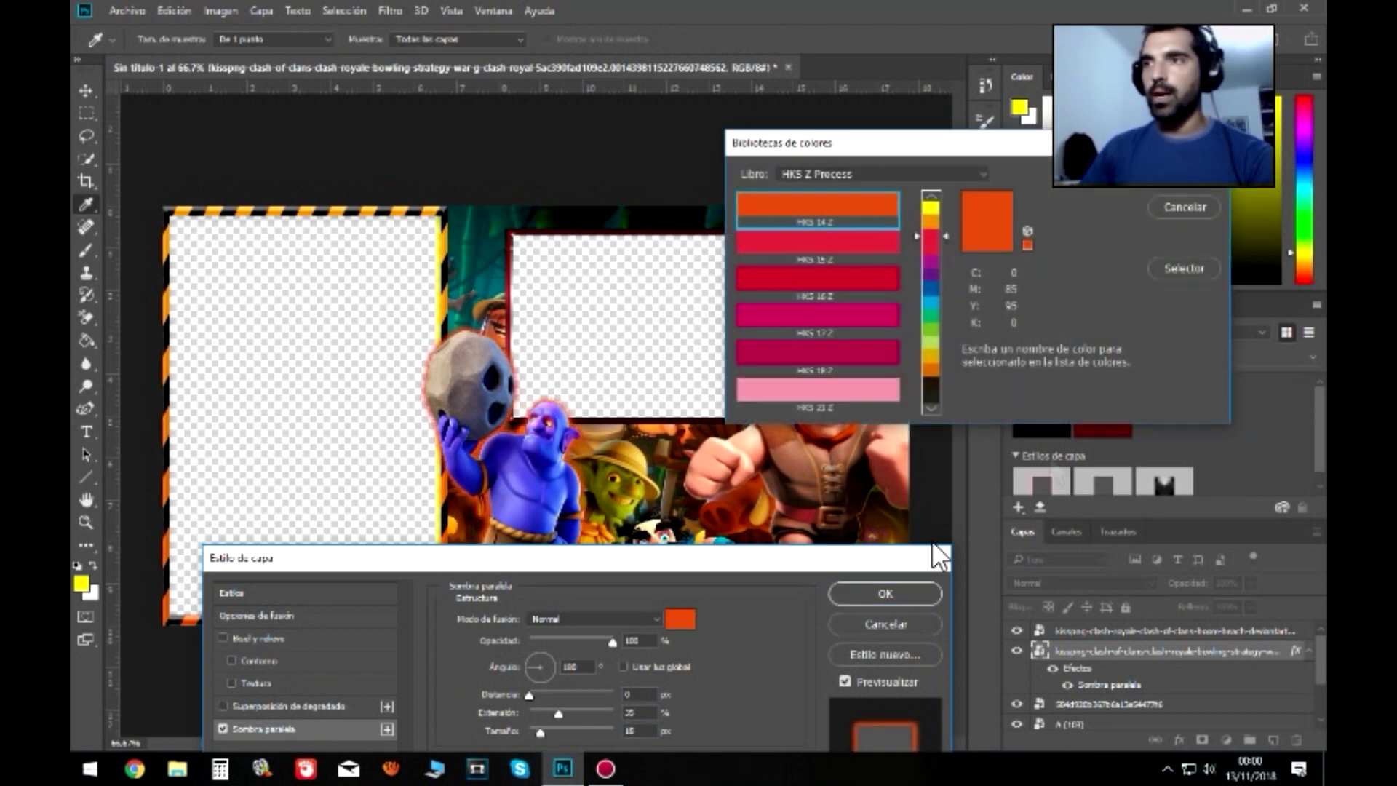
click(797, 215)
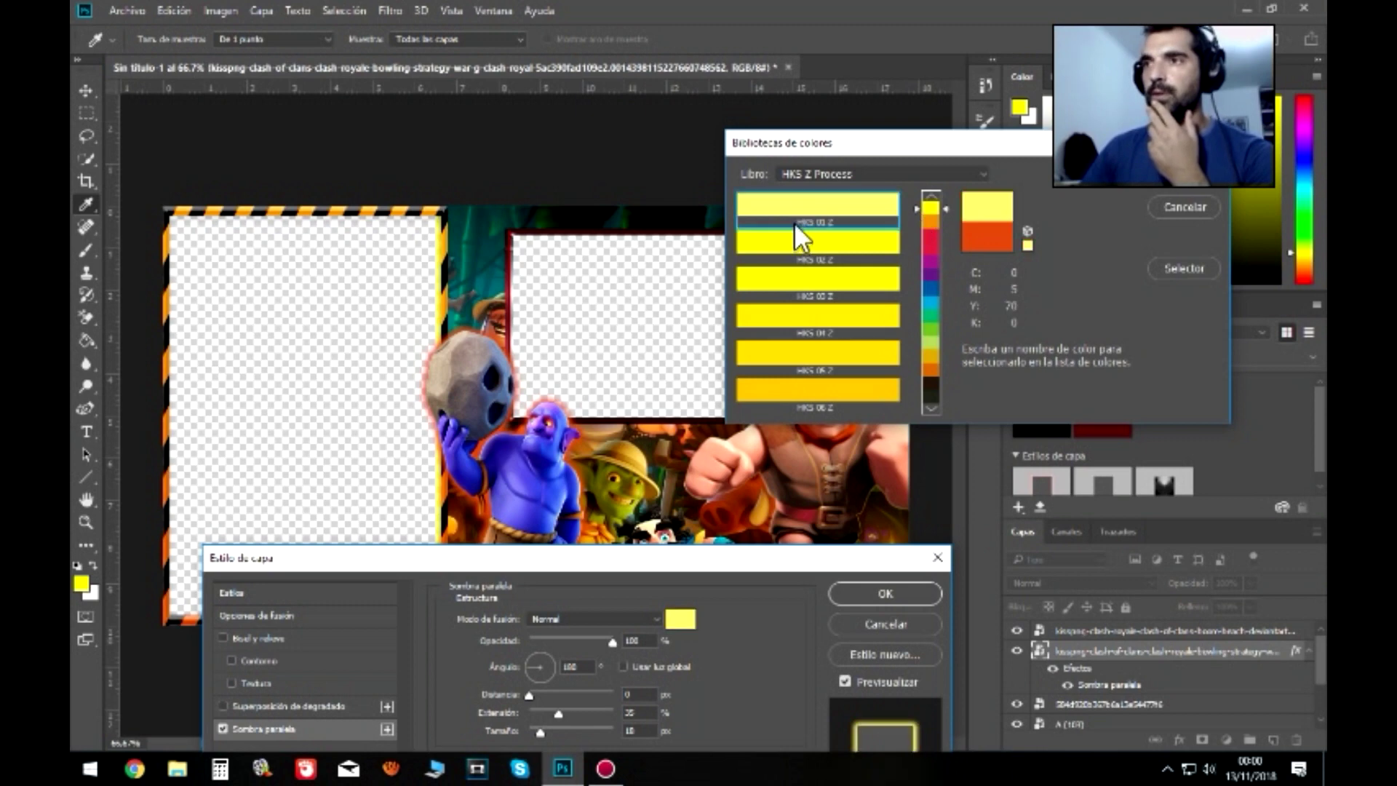
click(793, 246)
click(1181, 178)
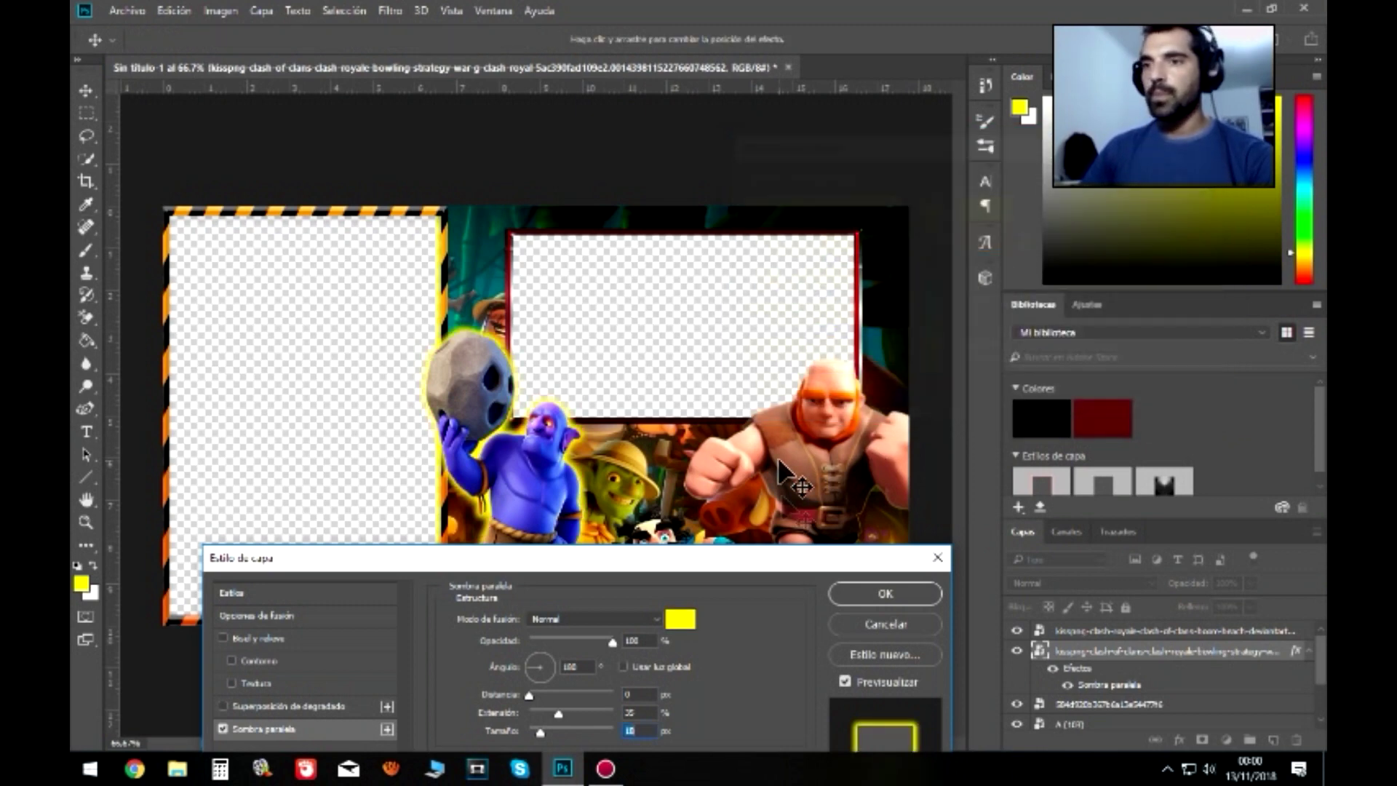
click(883, 590)
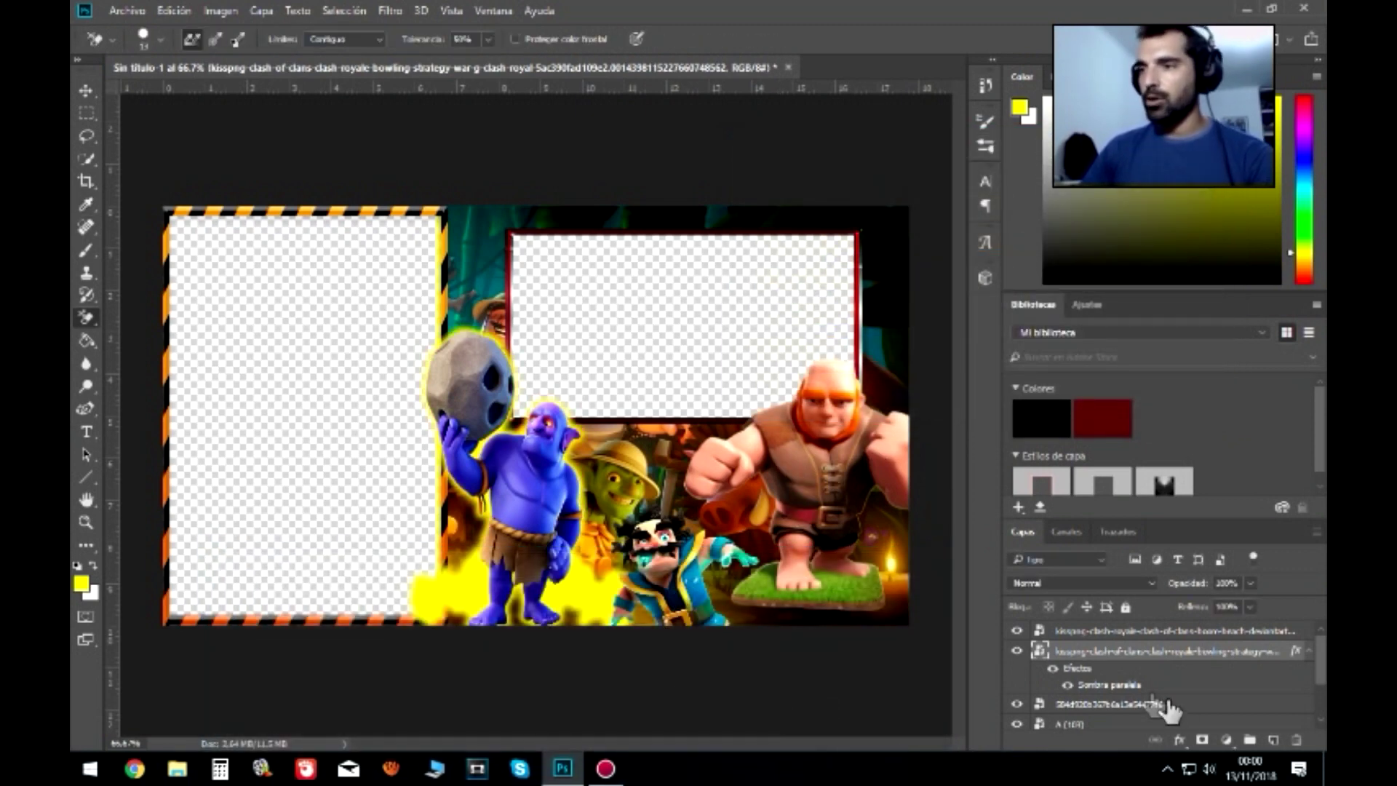
- Toggle the bowler's visibility to compare the glow, then select the giant's layer
click(1017, 650)
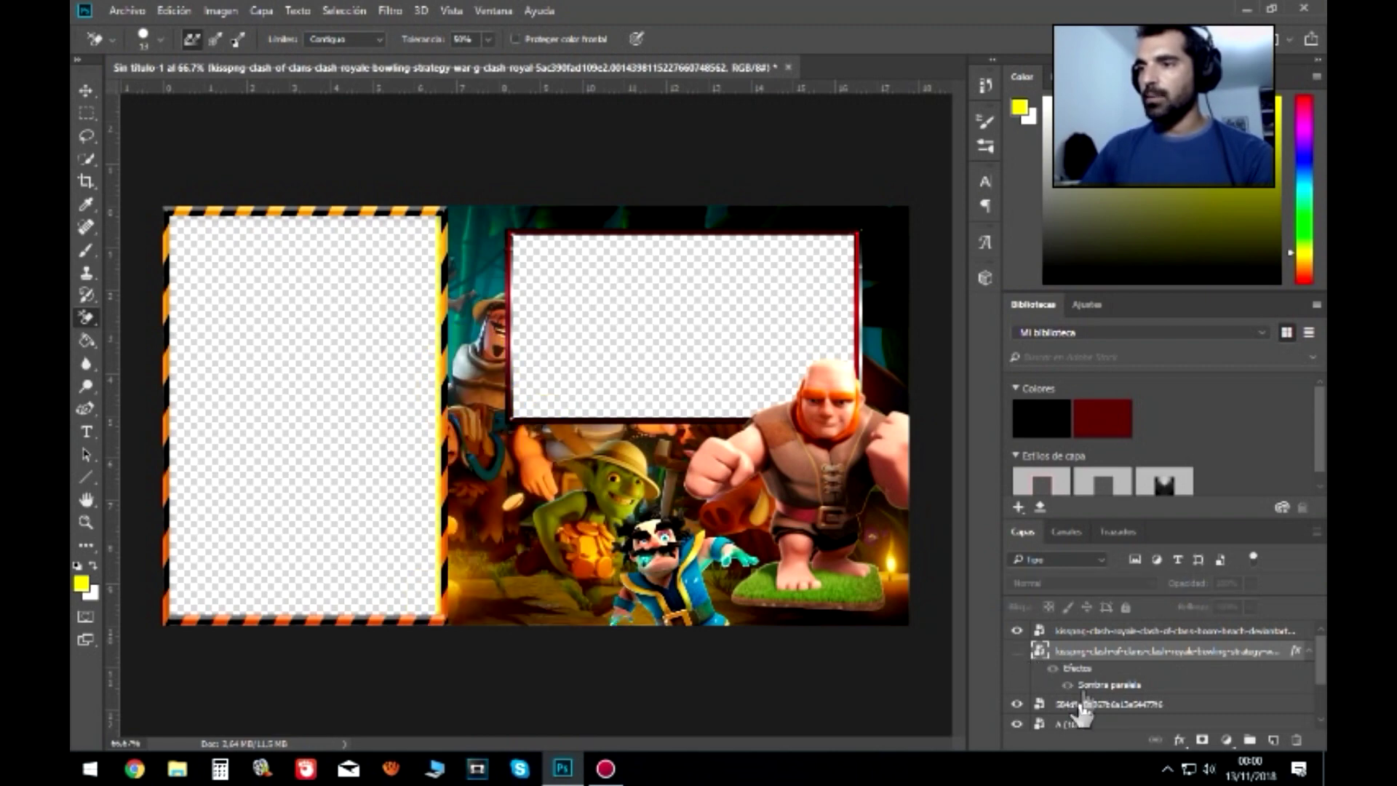
click(1017, 651)
click(1016, 703)
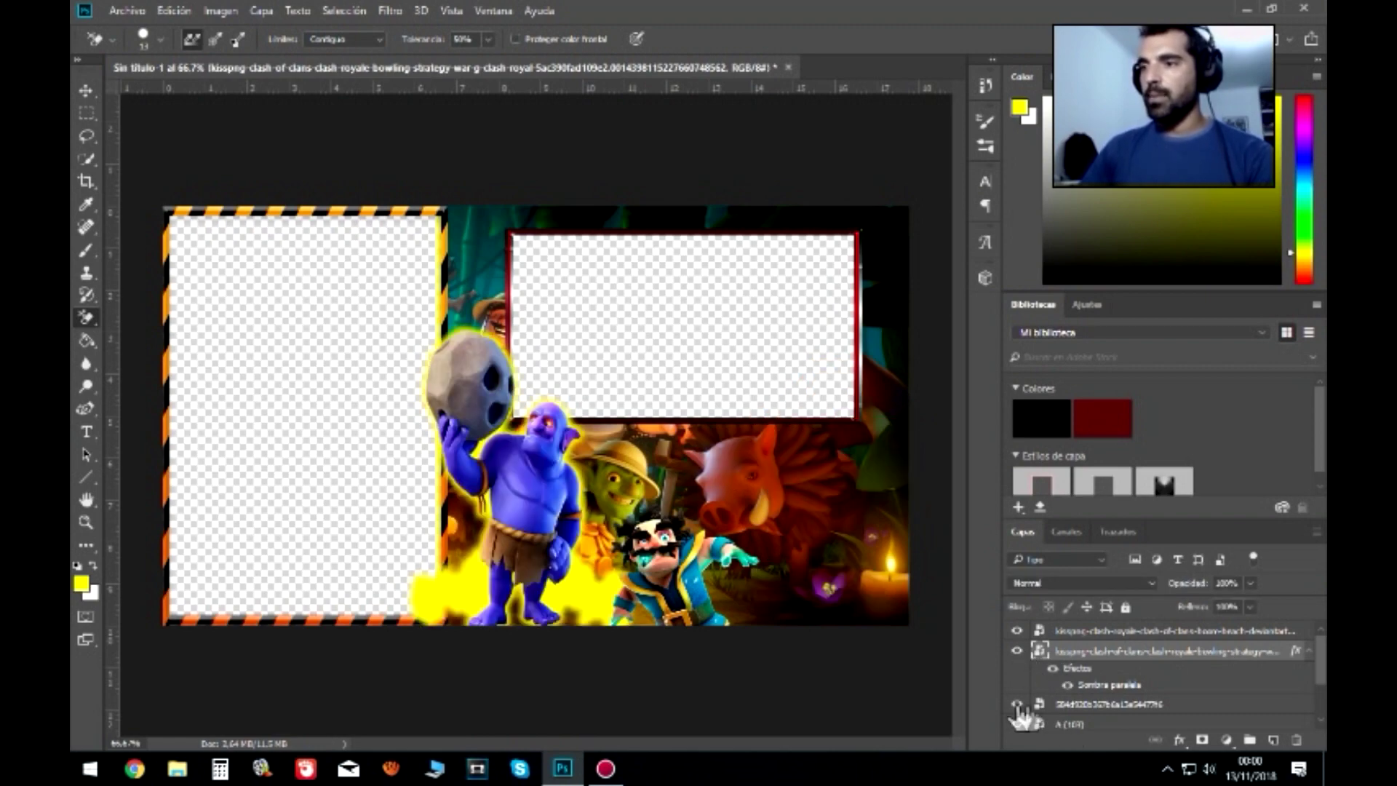
right_click(1062, 703)
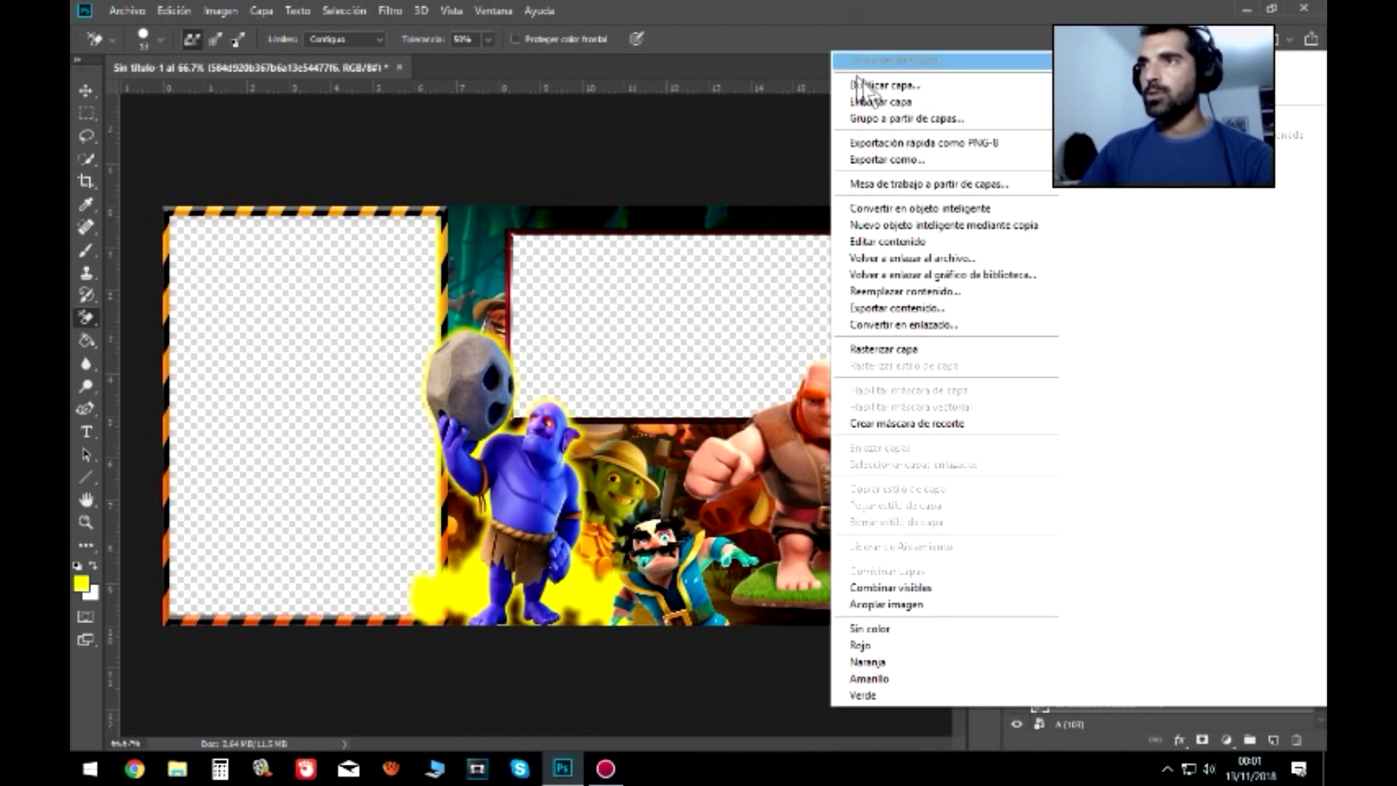
- Give the giant a yellow Drop Shadow glow
click(885, 62)
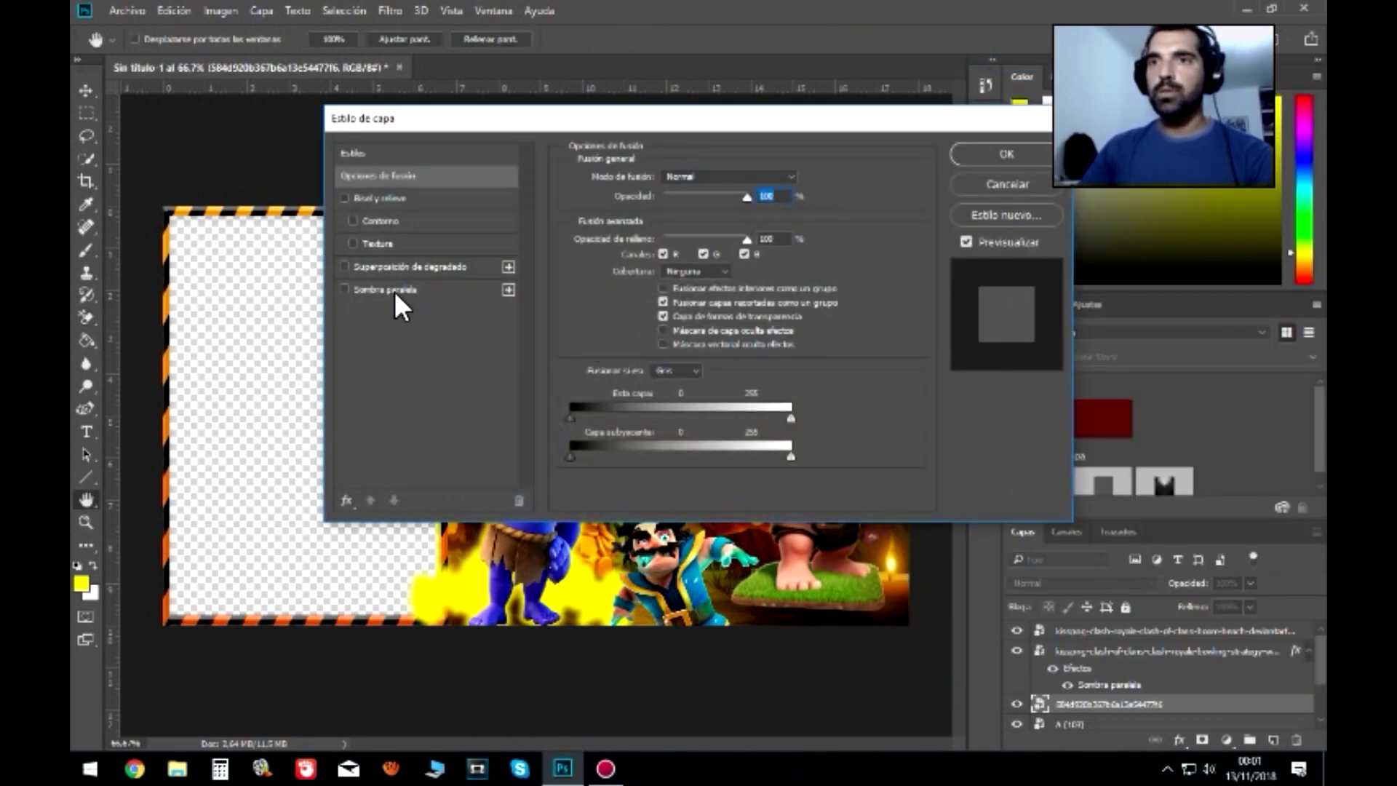
click(395, 289)
click(1006, 154)
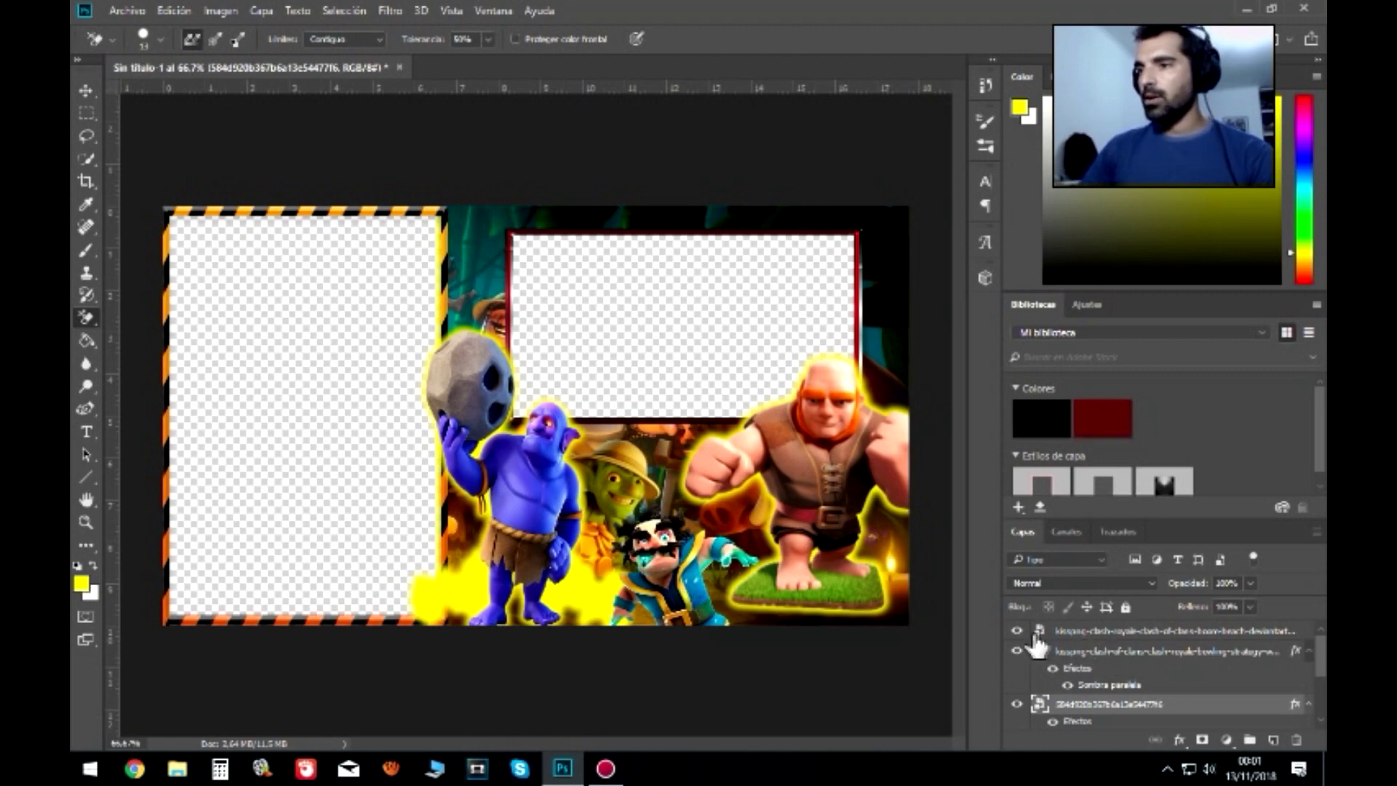
- Give the wizard an HKS 46 Z blue Drop Shadow with slightly adjusted Distance
right_click(1066, 627)
click(713, 109)
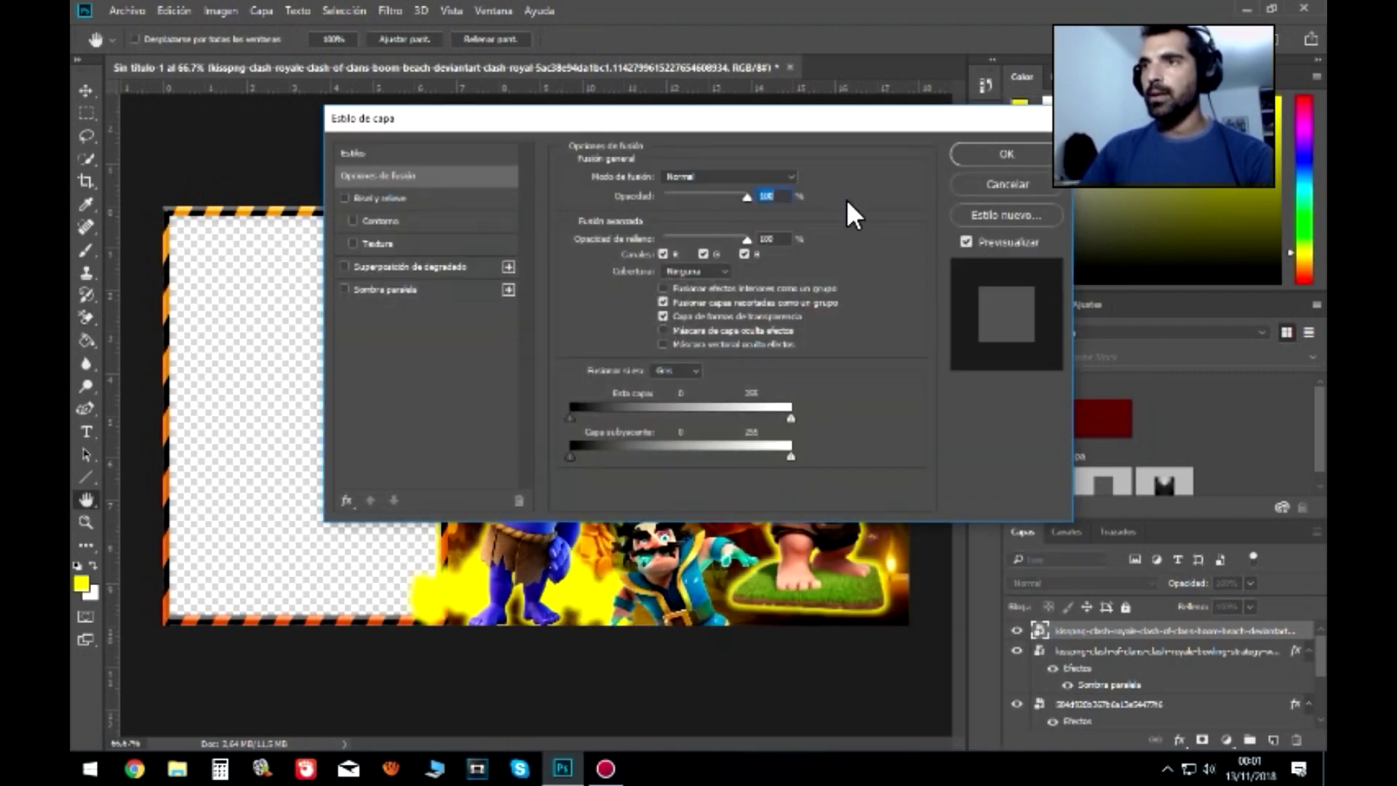
click(418, 287)
click(805, 182)
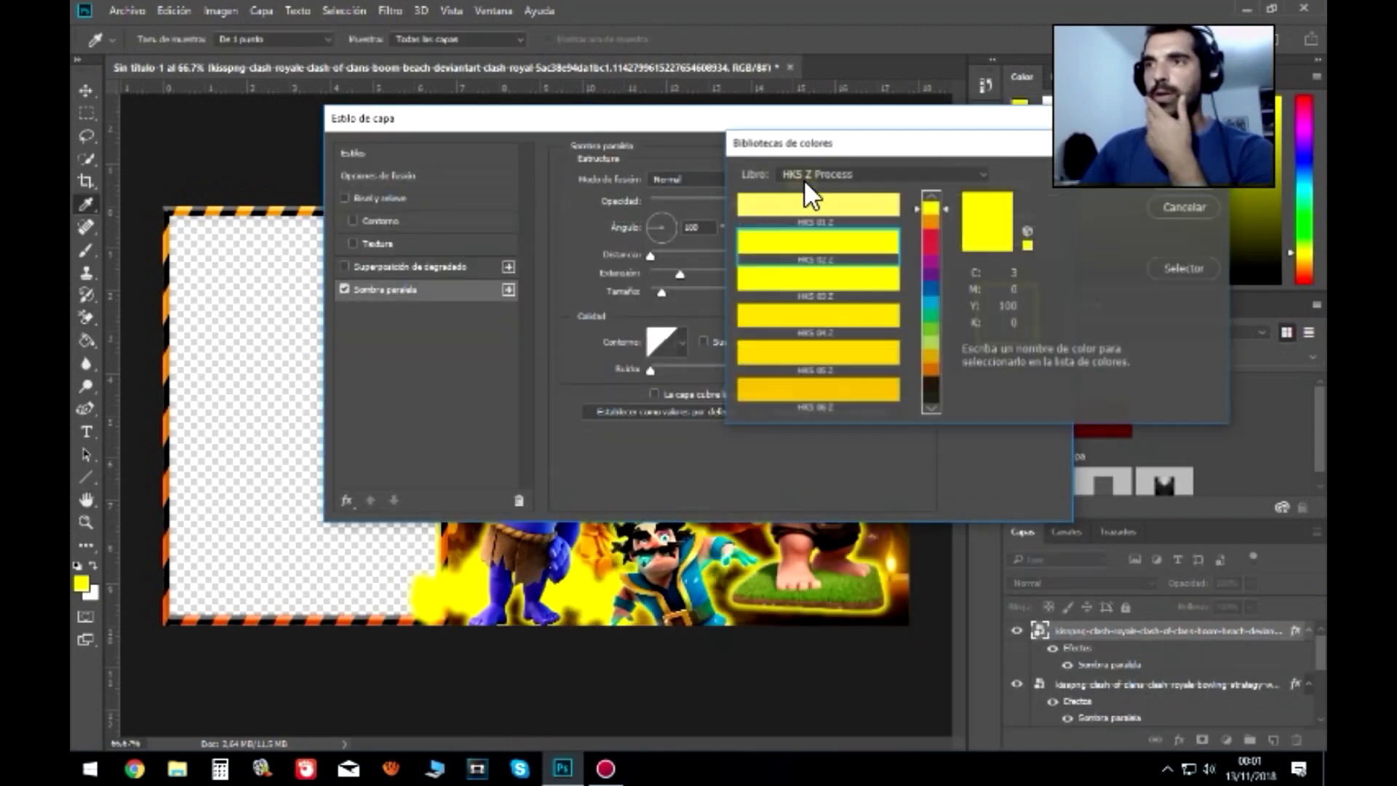
click(831, 262)
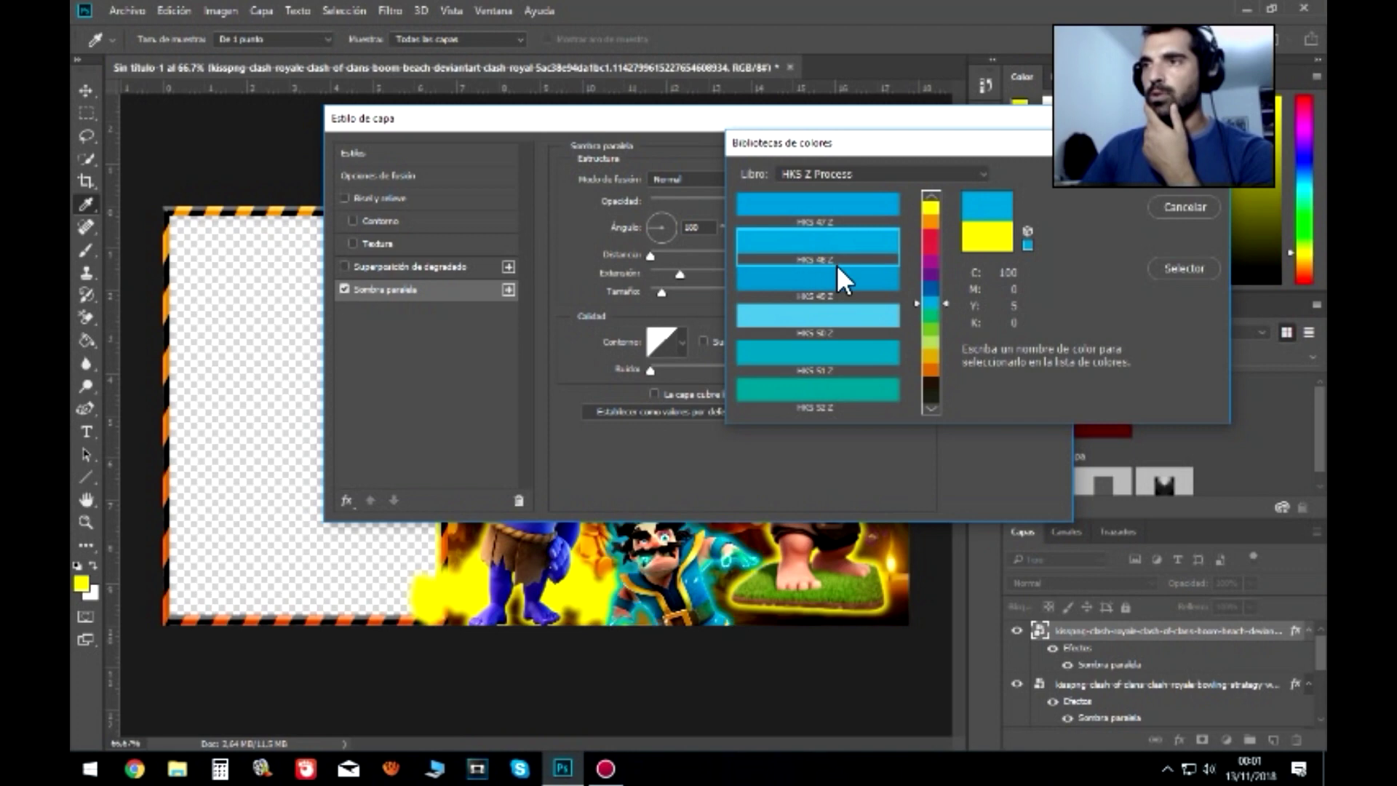
click(1160, 188)
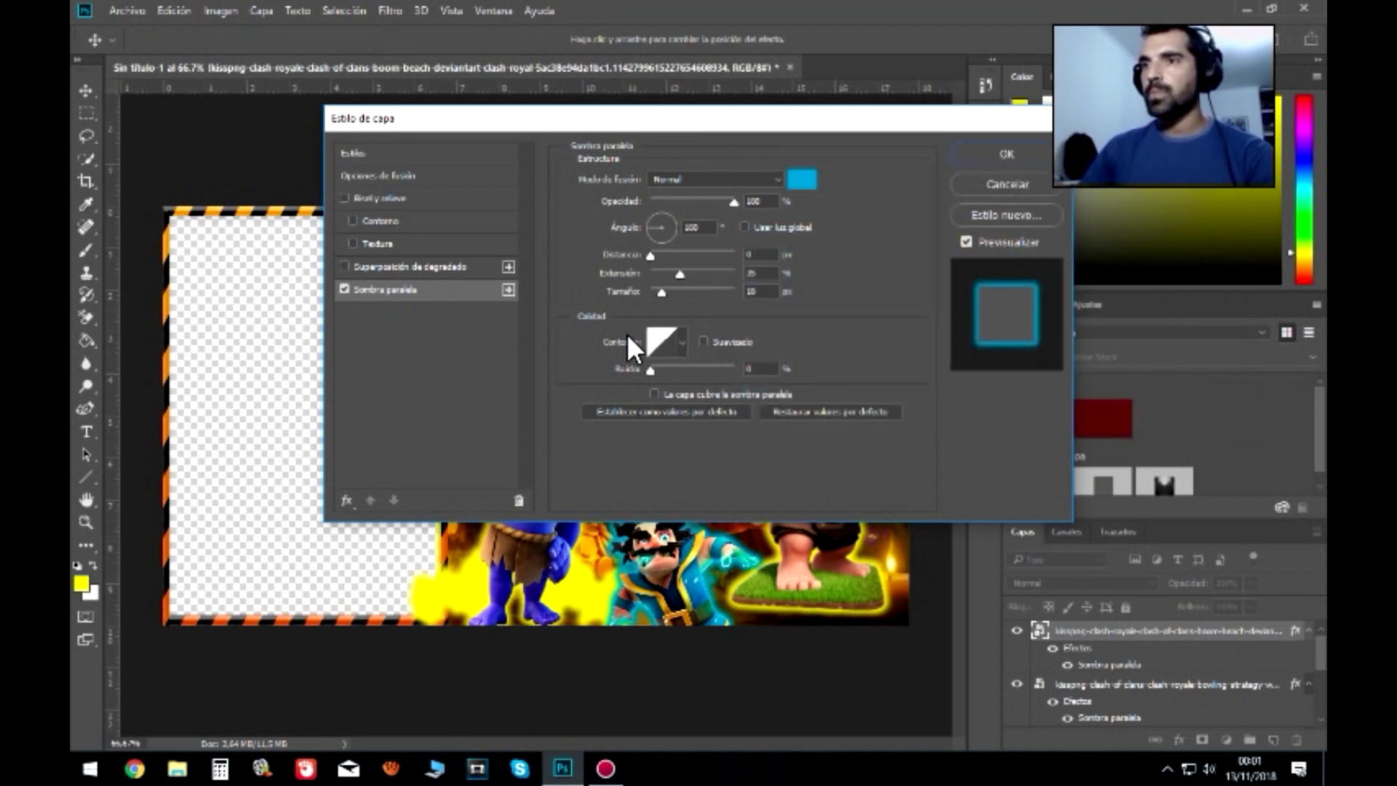
mouse_move(654, 258)
mouse_down()
mouse_move(711, 272)
mouse_move(663, 267)
mouse_move(675, 287)
mouse_up()
click(984, 160)
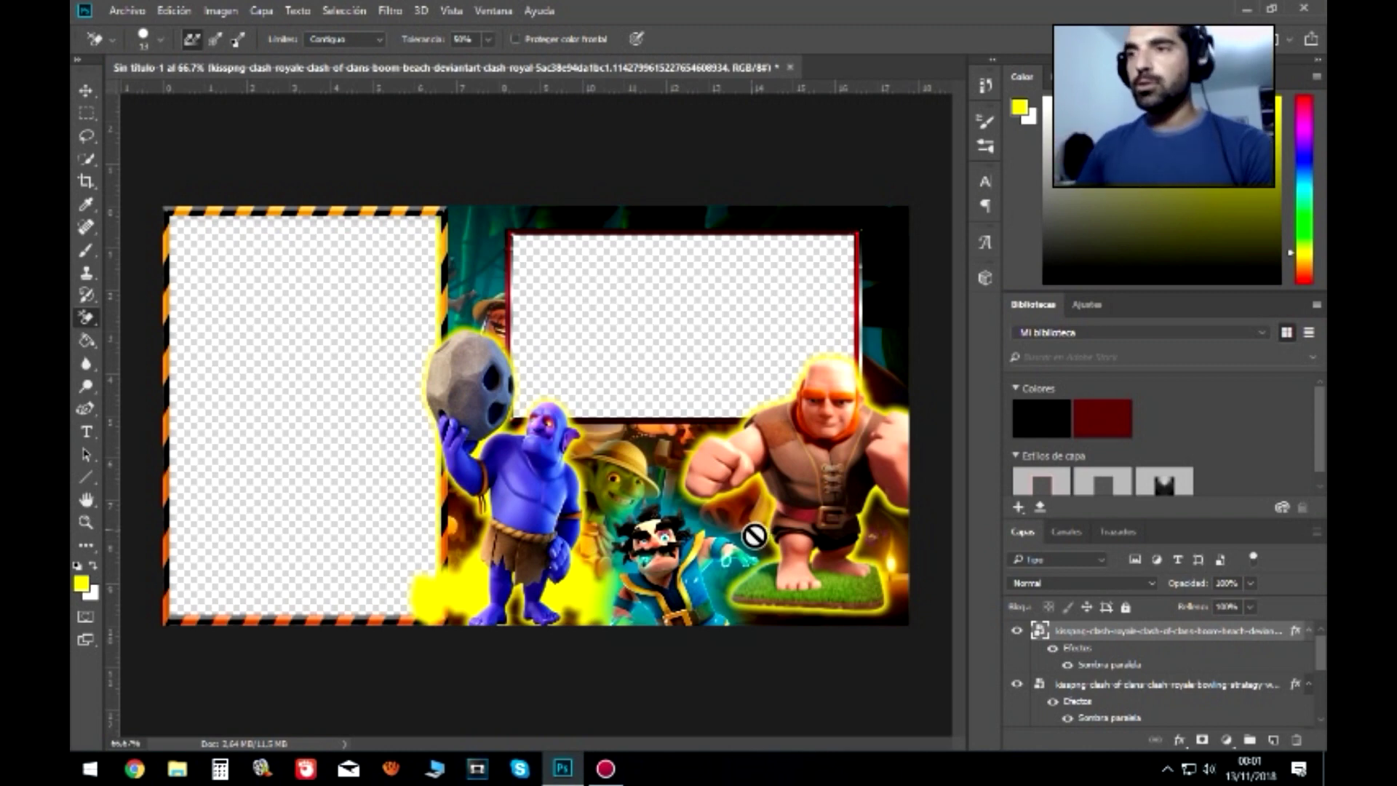
- Embed the Clash Royale logo PNG, shrunk to sit below the white frame
click(127, 10)
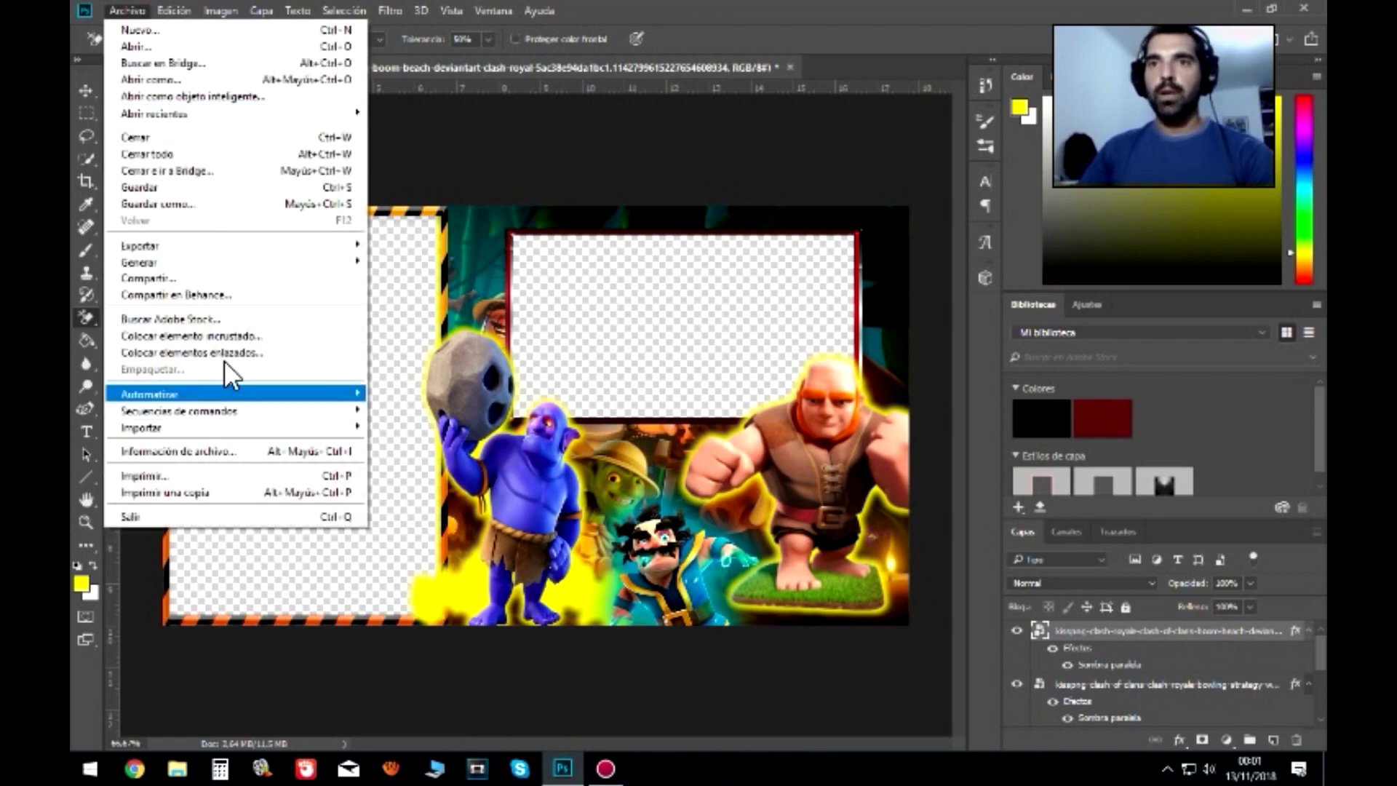
click(247, 336)
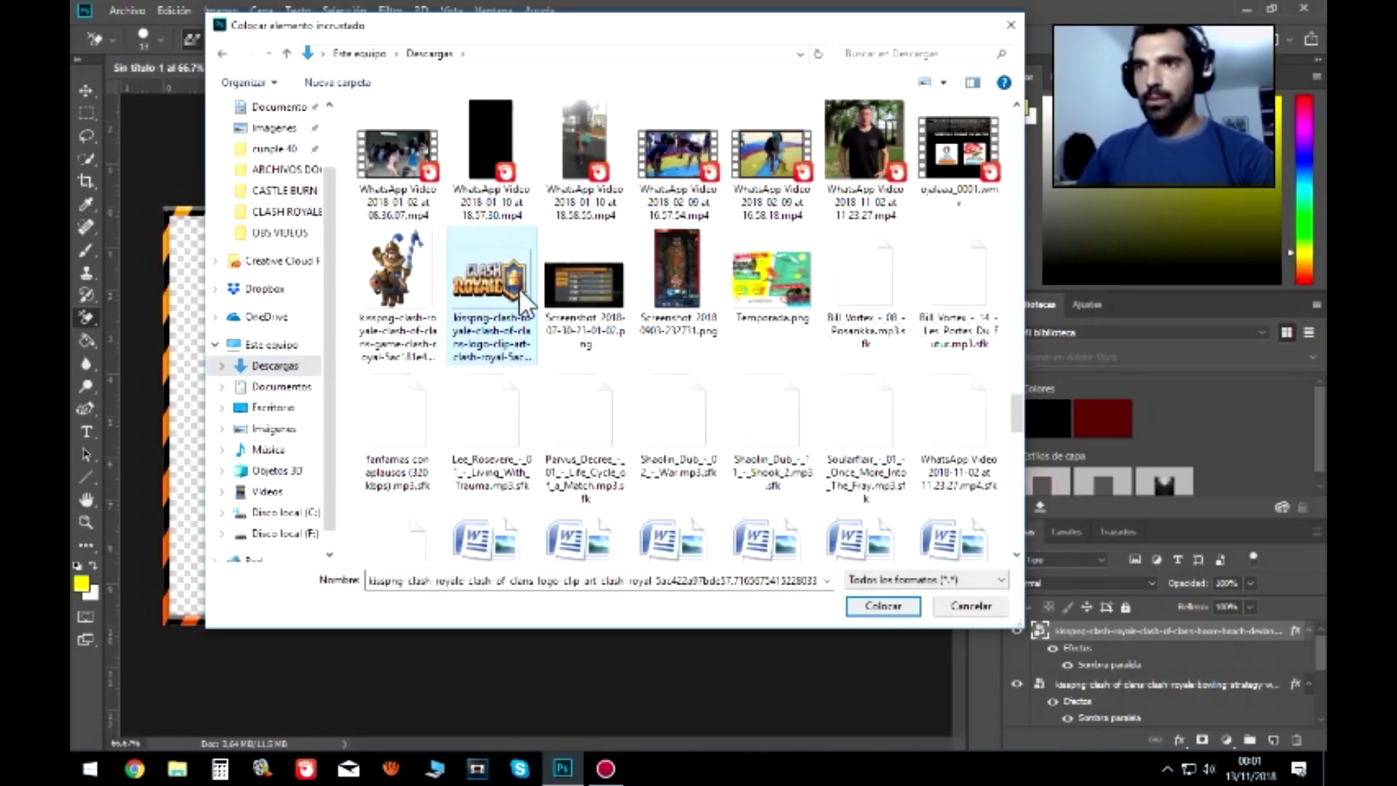
click(883, 609)
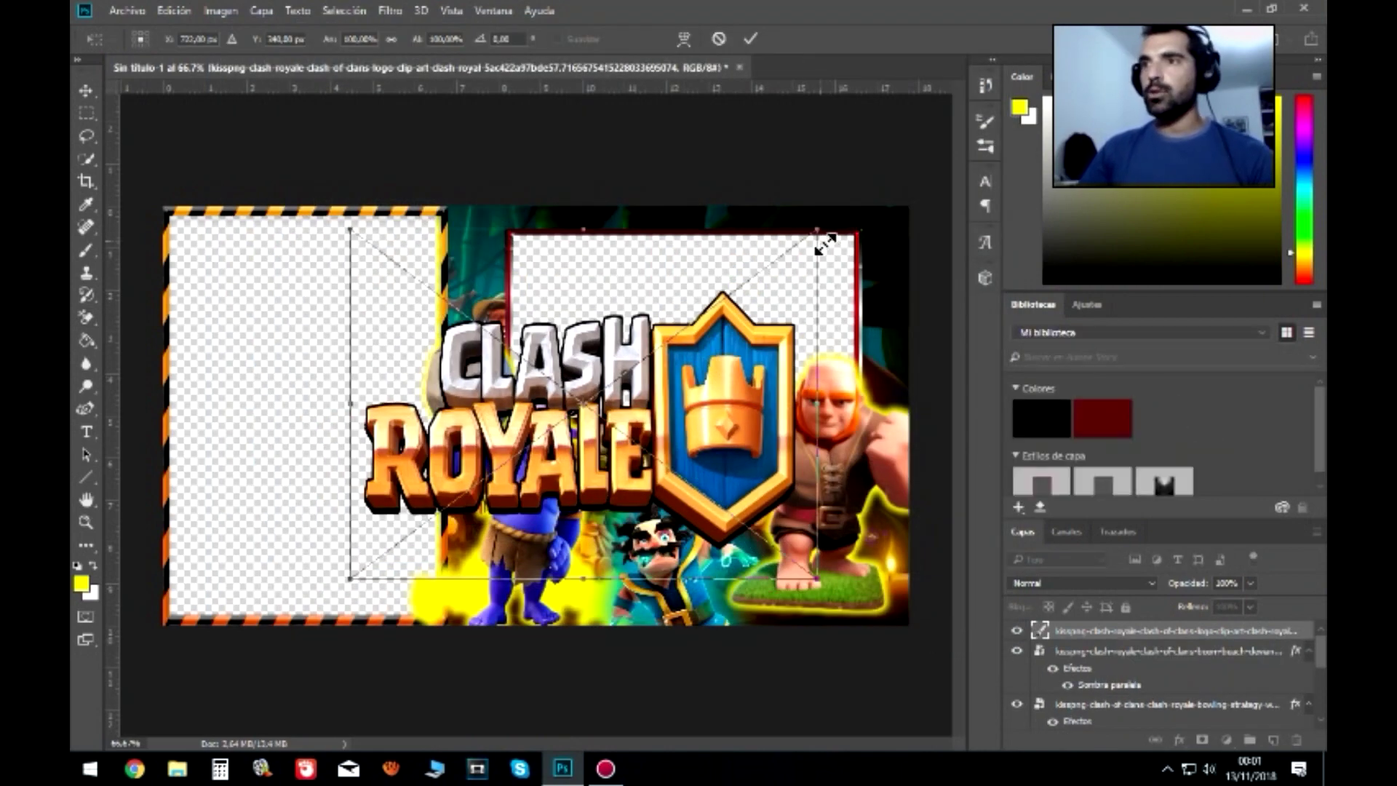
drag(824, 244, 567, 437)
mouse_move(446, 530)
mouse_down()
mouse_move(452, 325)
mouse_move(429, 270)
mouse_up()
mouse_move(598, 261)
mouse_down()
mouse_move(658, 531)
mouse_move(707, 403)
mouse_up()
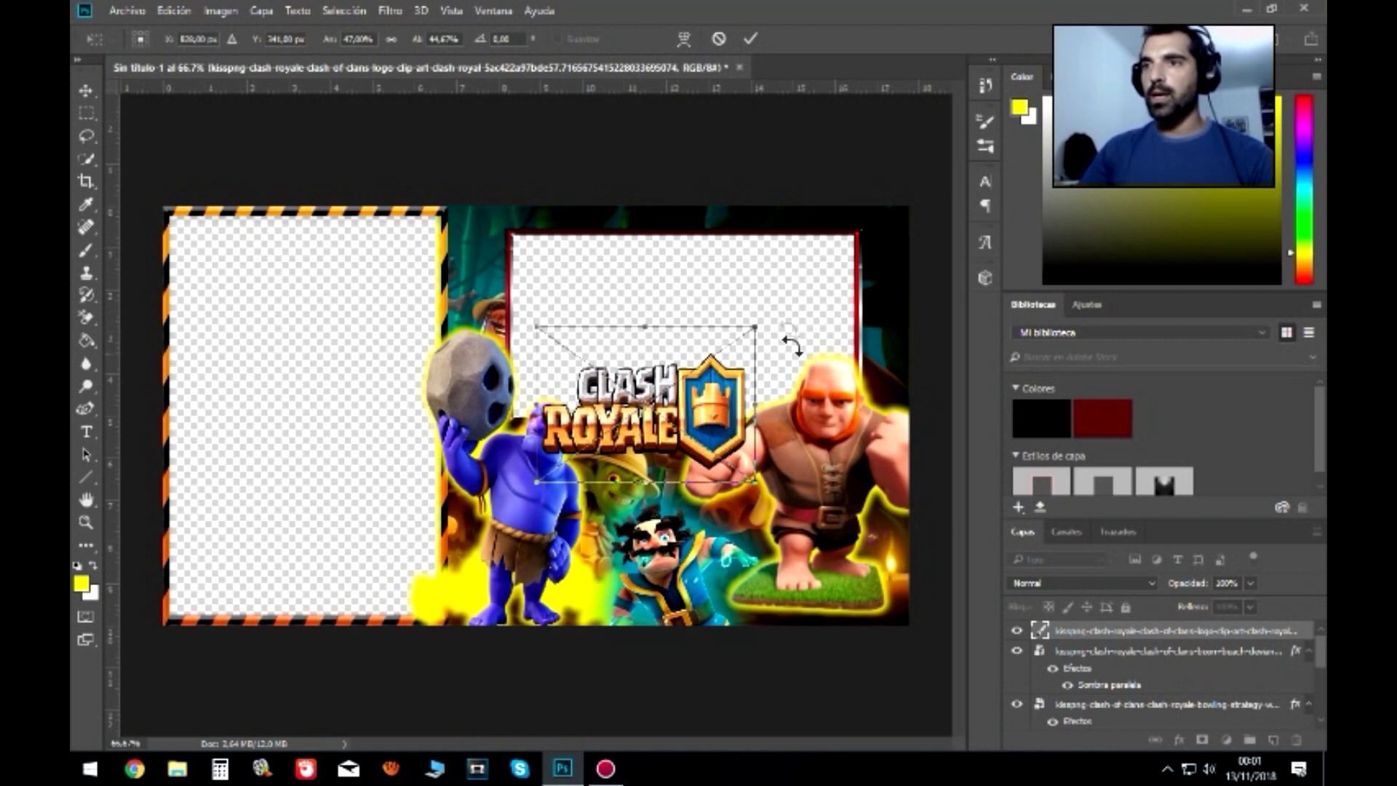
mouse_move(757, 335)
mouse_down()
mouse_move(658, 397)
mouse_move(700, 421)
mouse_up()
key(Return)
key(e)
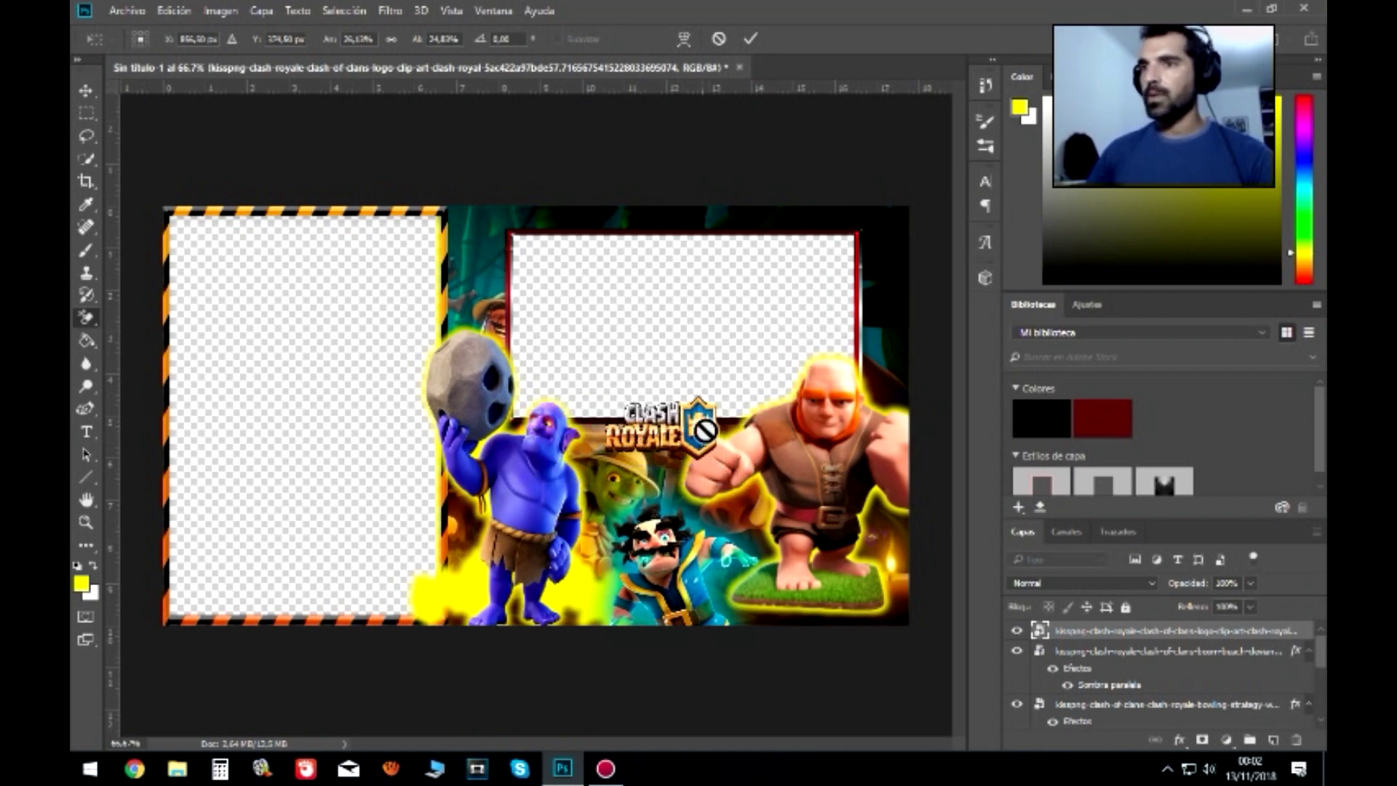
- Add a Drop Shadow glow to the logo layer
right_click(1137, 628)
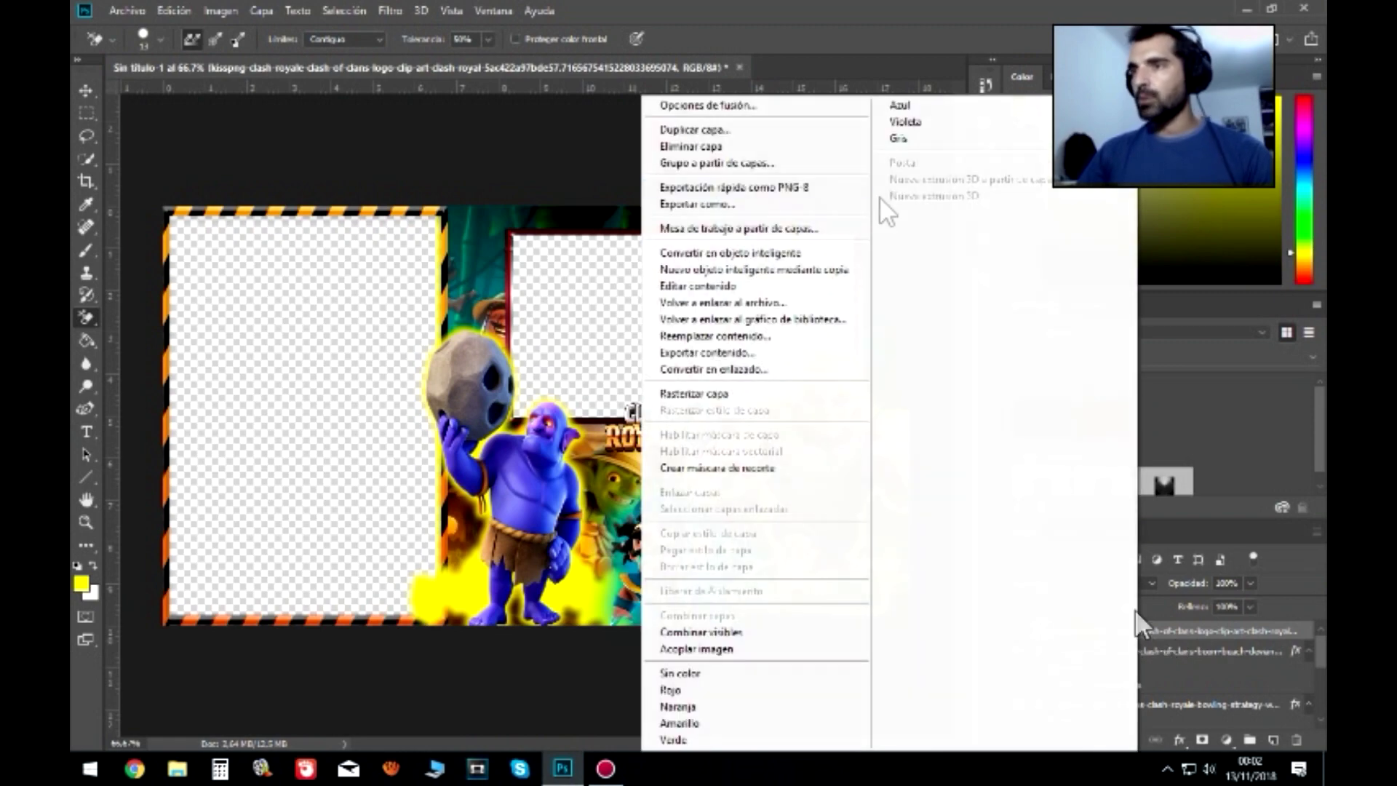
click(800, 106)
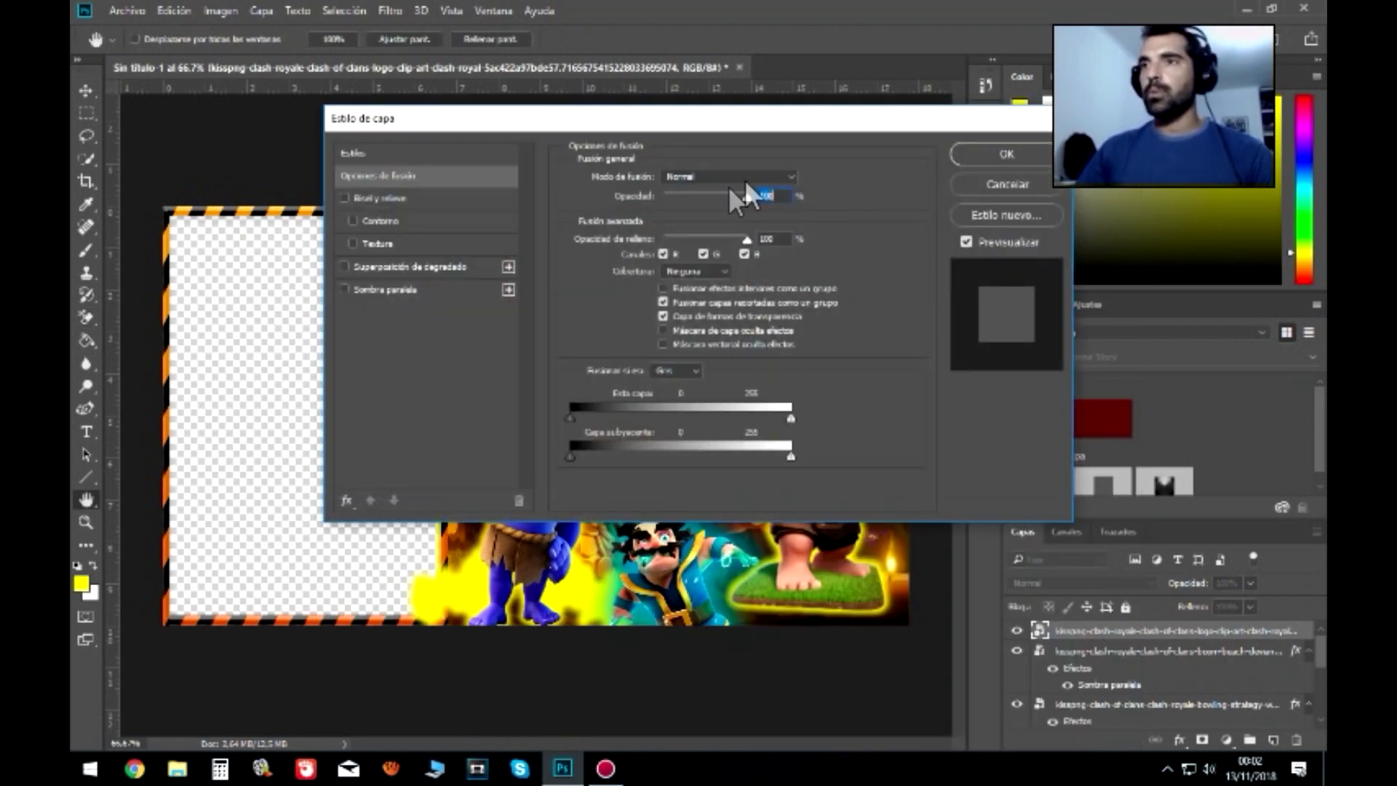
click(381, 291)
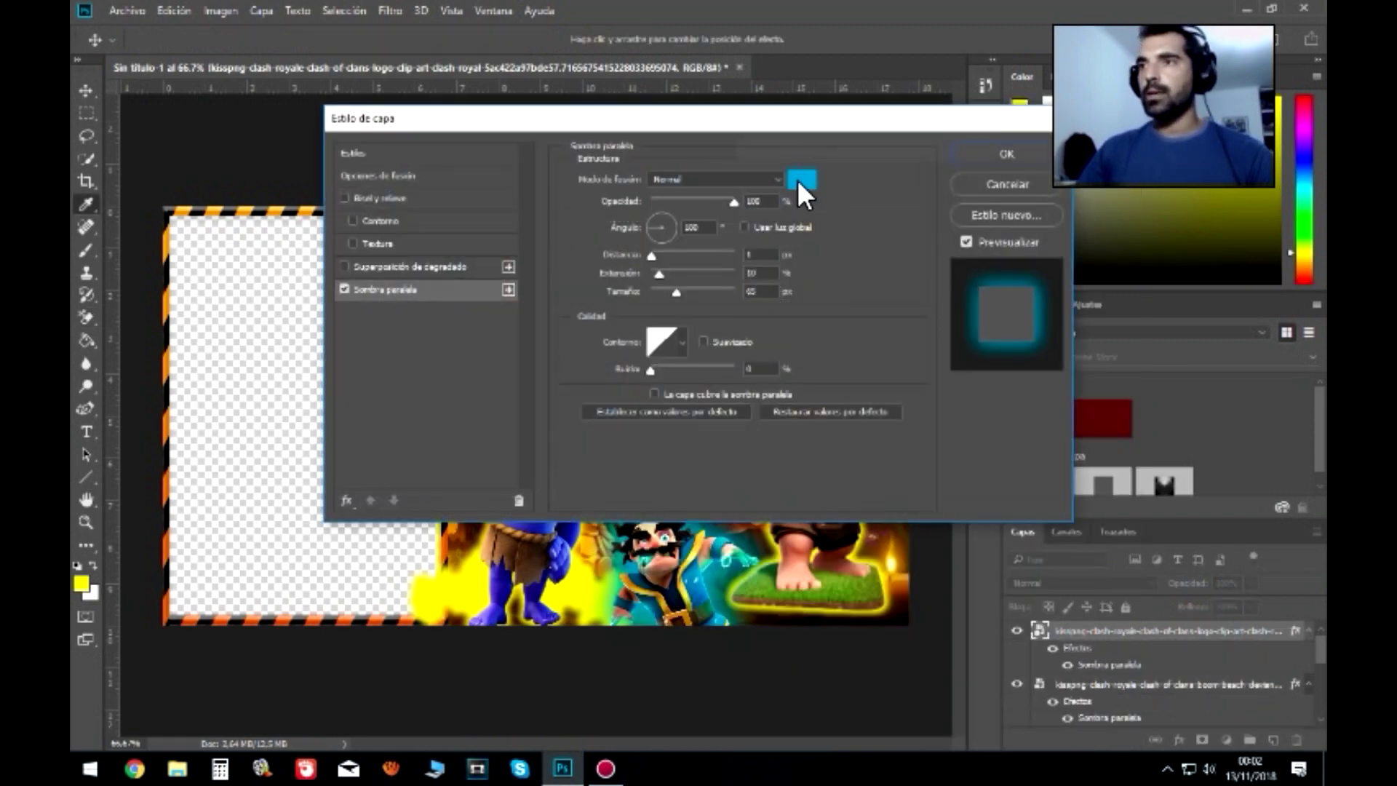
key(Return)
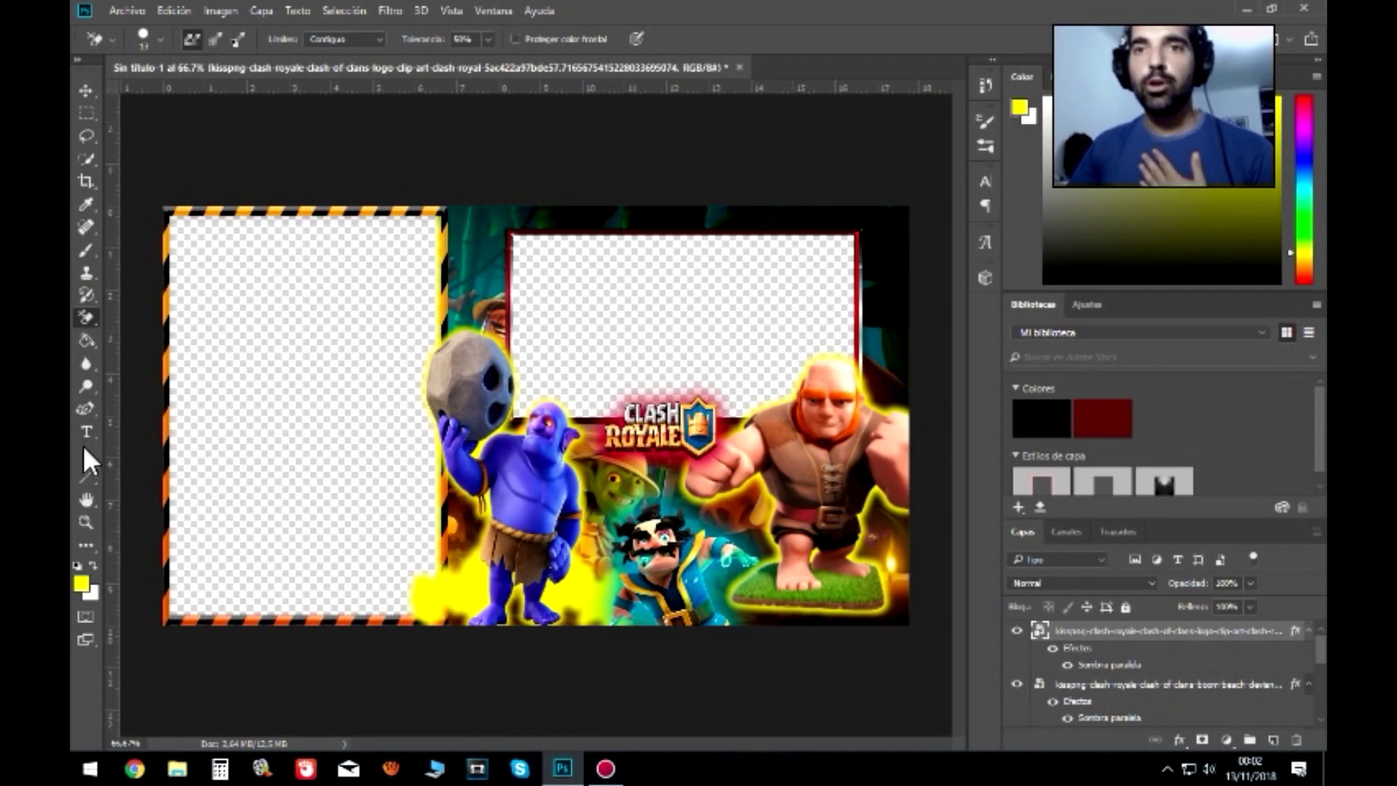
click(89, 432)
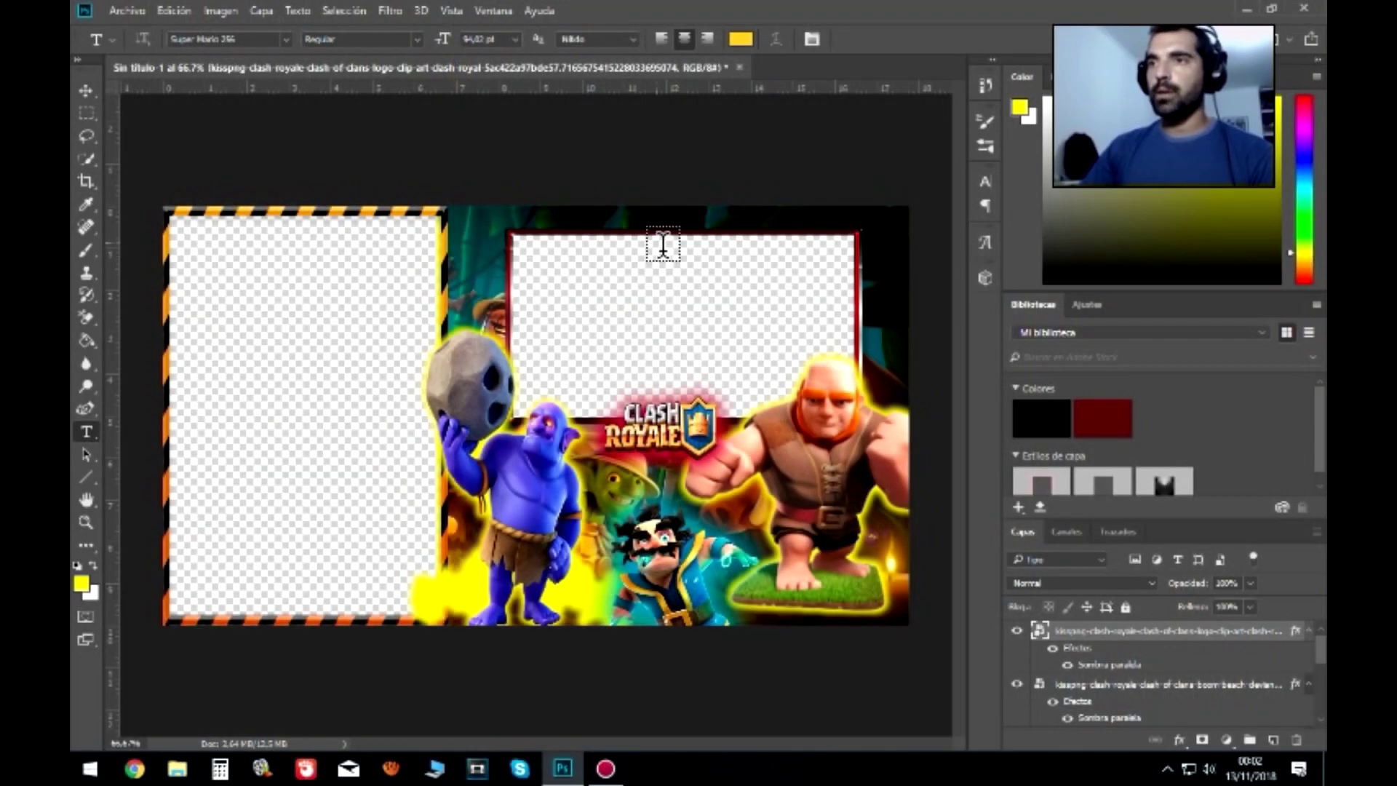
- Type a blue DOGLIOMAN title above the white frame
click(747, 40)
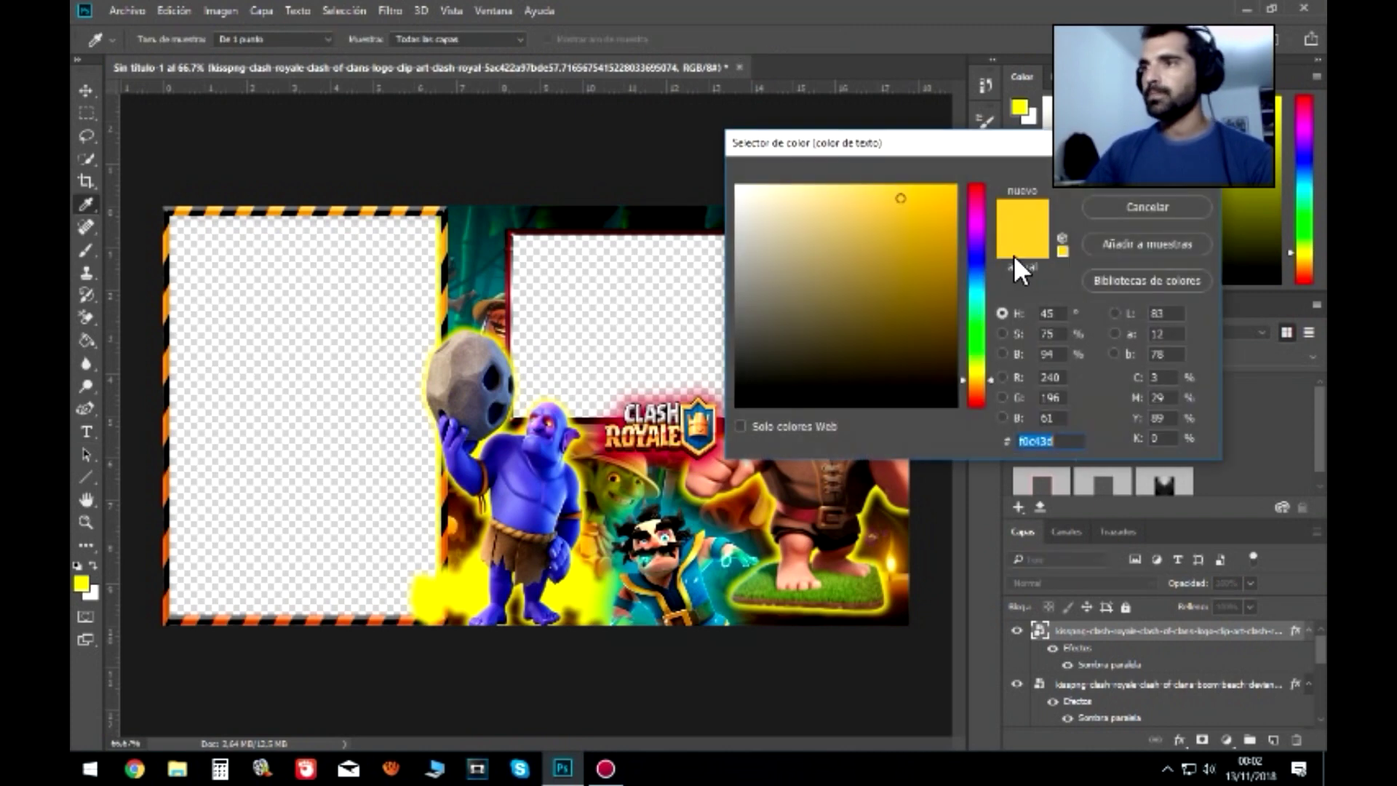
click(975, 259)
click(1145, 171)
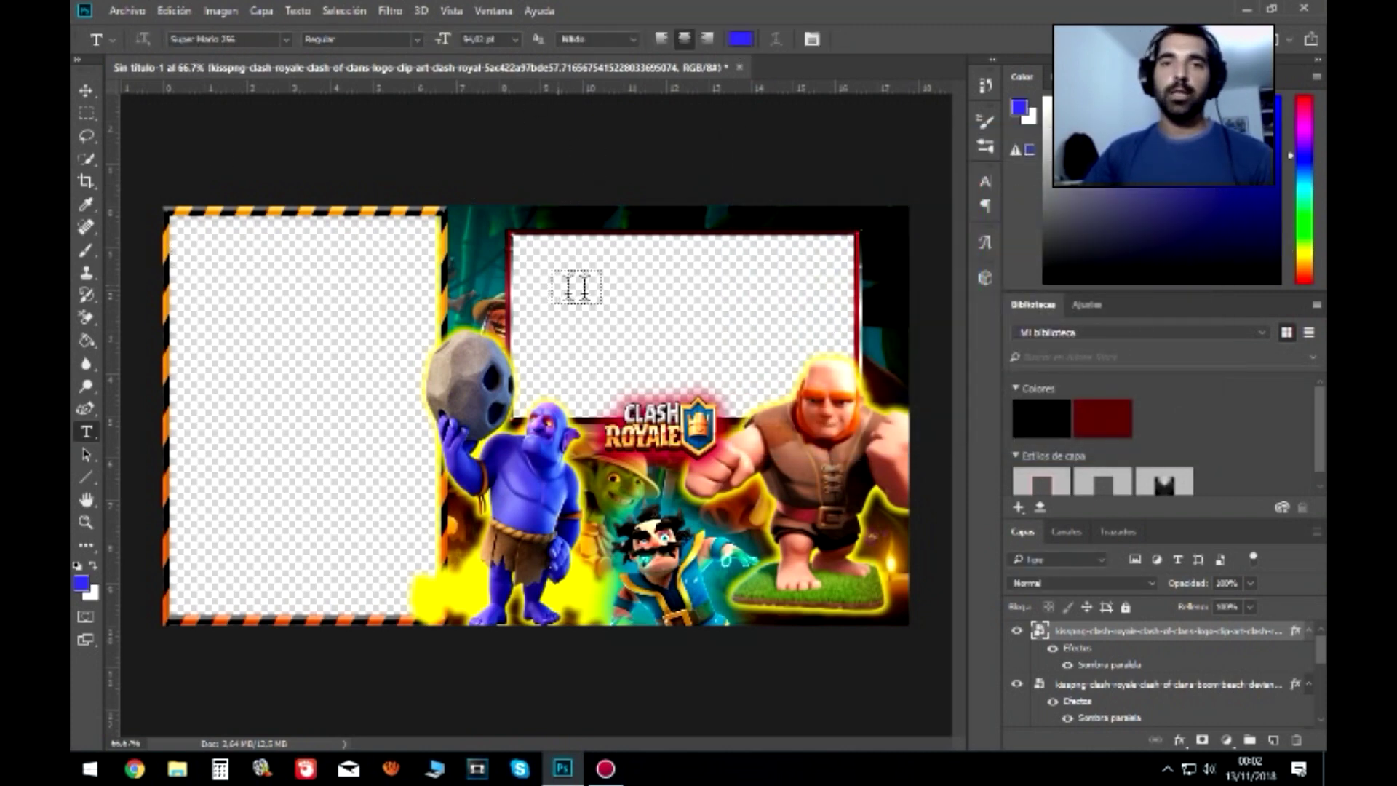
click(668, 249)
text(DOGLIOMAN)
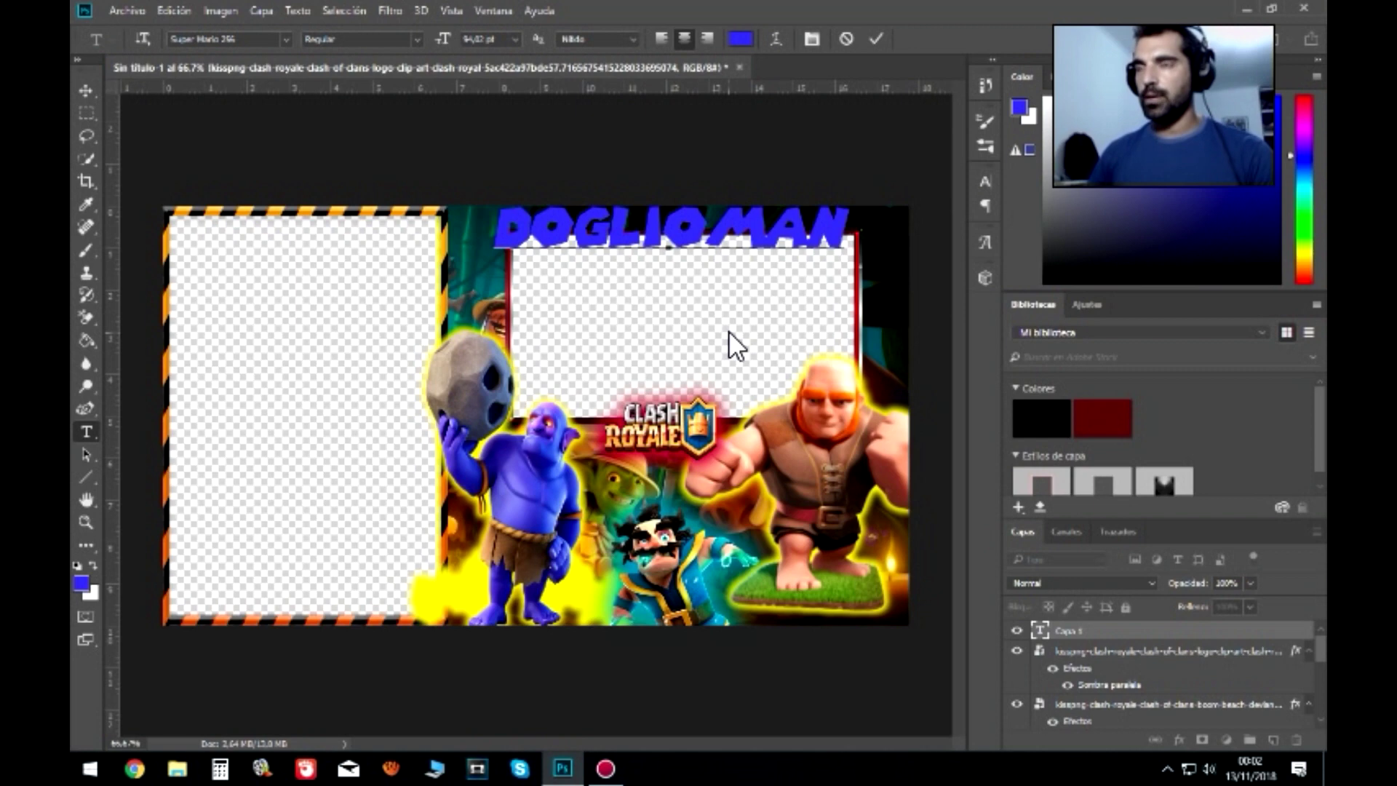
key(ctrl+Return)
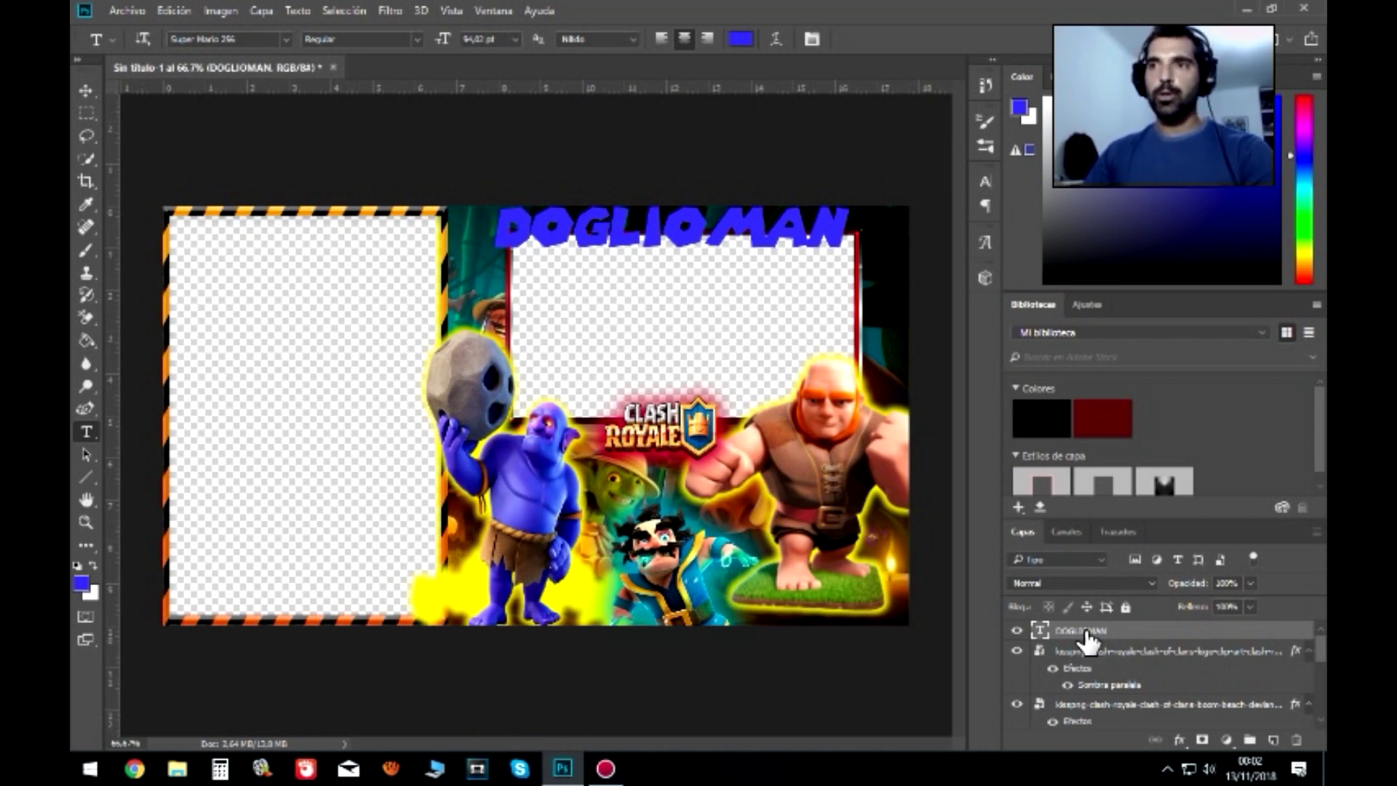
- Nudge the DOGLIOMAN title slightly right and down with Free Transform
key(ctrl+t)
key(Down)
key(Down)
key(Down)
key(Right)
key(Right)
key(Right)
- Shrink the DOGLIOMAN title to about 72 percent and centre it over the right frame
key(Down)
key(Down)
key(Down)
key(Down)
key(Down)
key(Down)
key(Down)
key(Down)
key(Down)
key(Down)
key(Down)
key(Down)
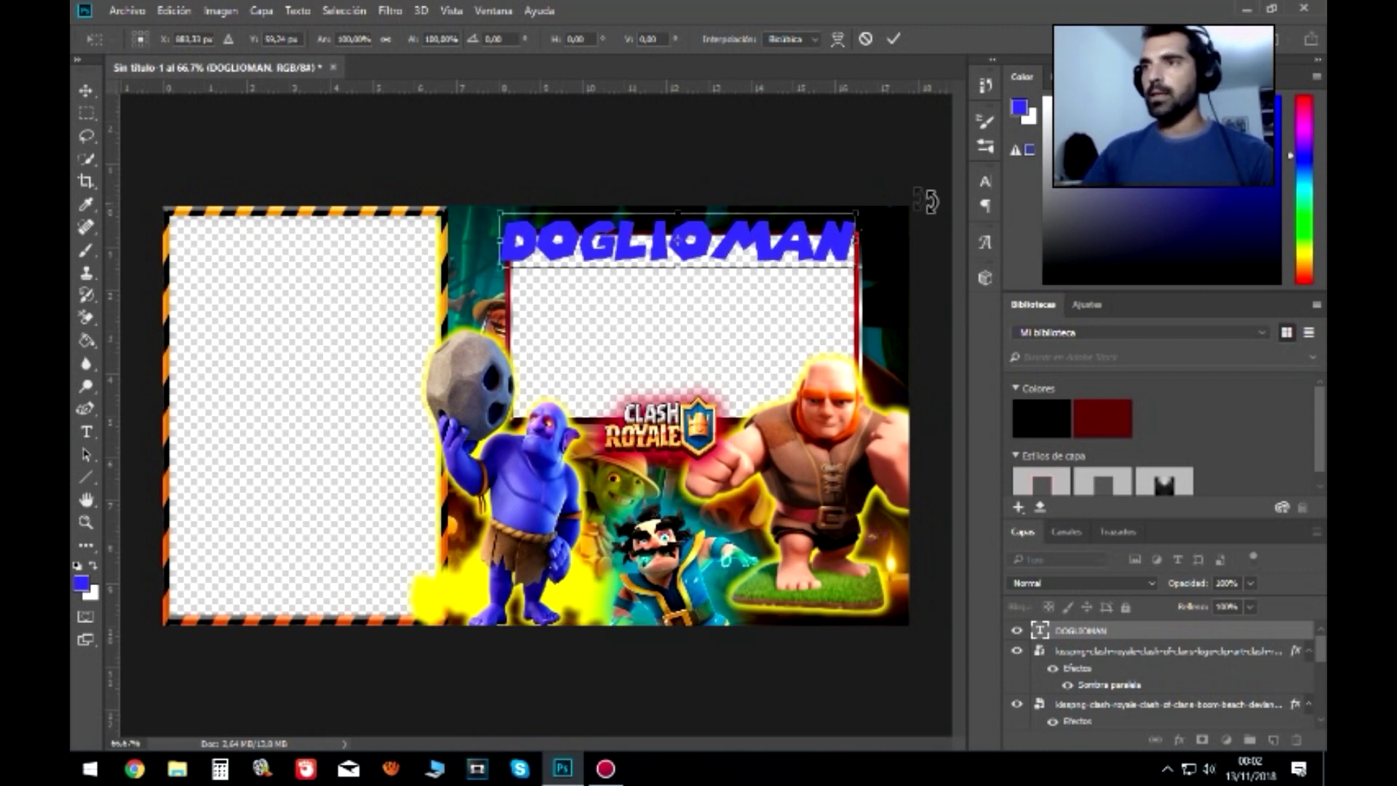
drag(856, 215, 769, 251)
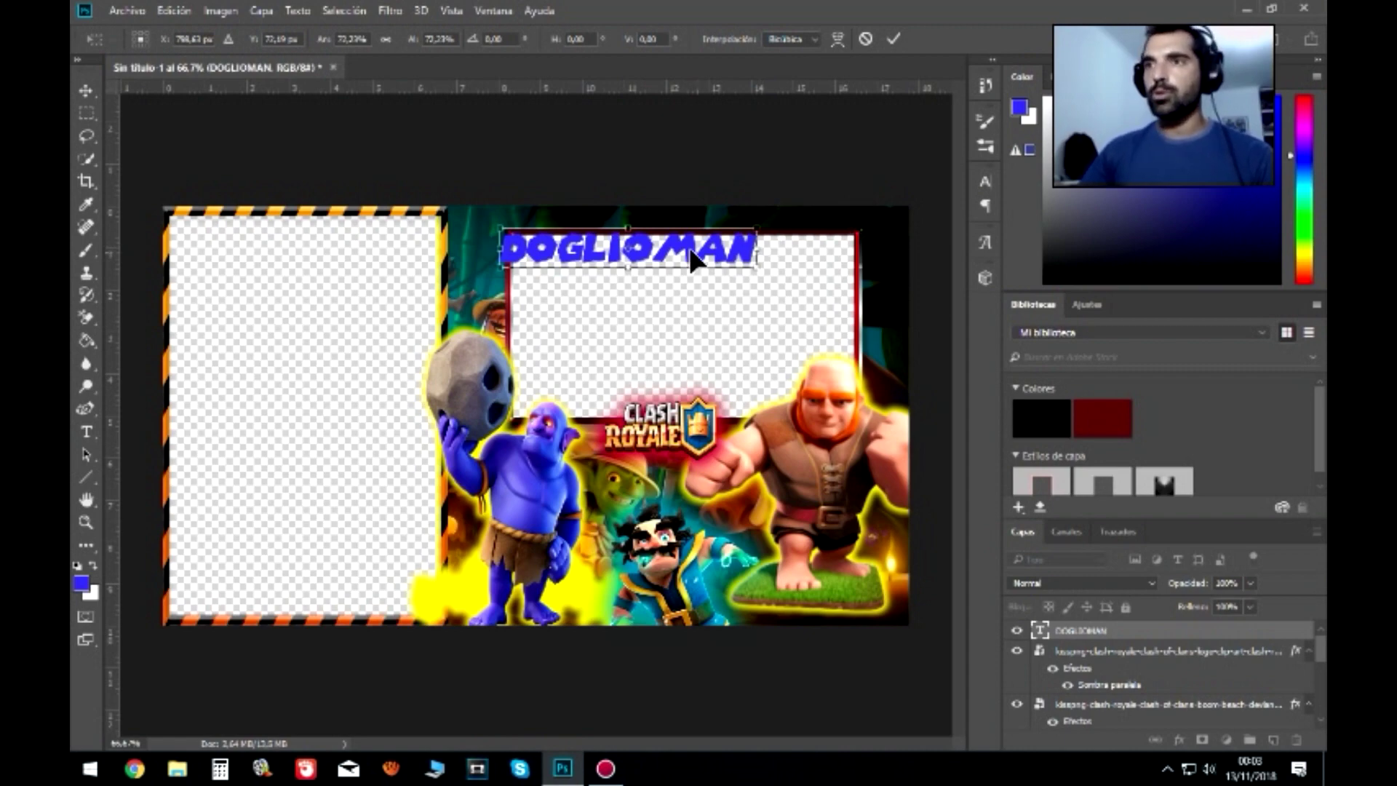
drag(697, 259, 753, 247)
key(Return)
- Give the DOGLIOMAN title a yellow Drop Shadow glow
right_click(1071, 644)
click(928, 32)
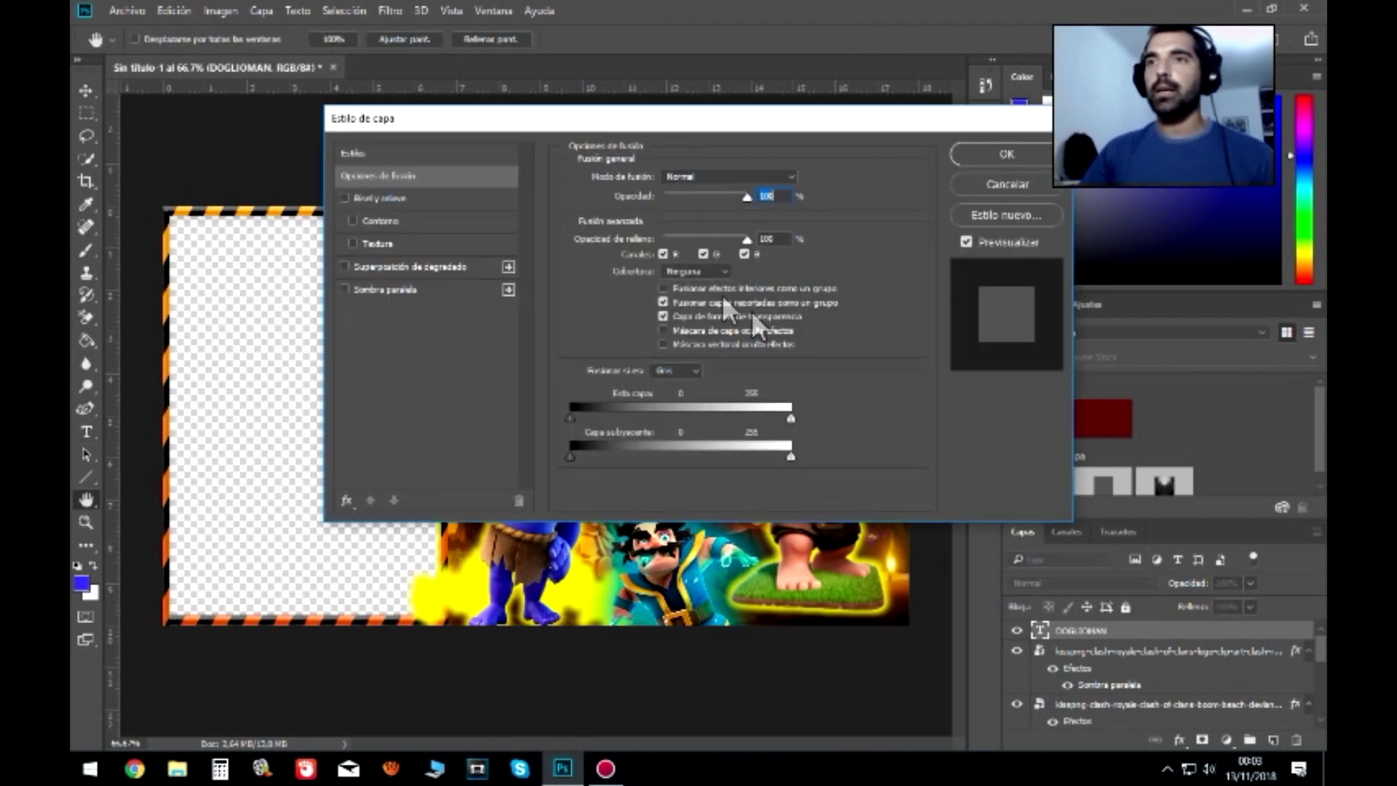
click(387, 288)
click(807, 179)
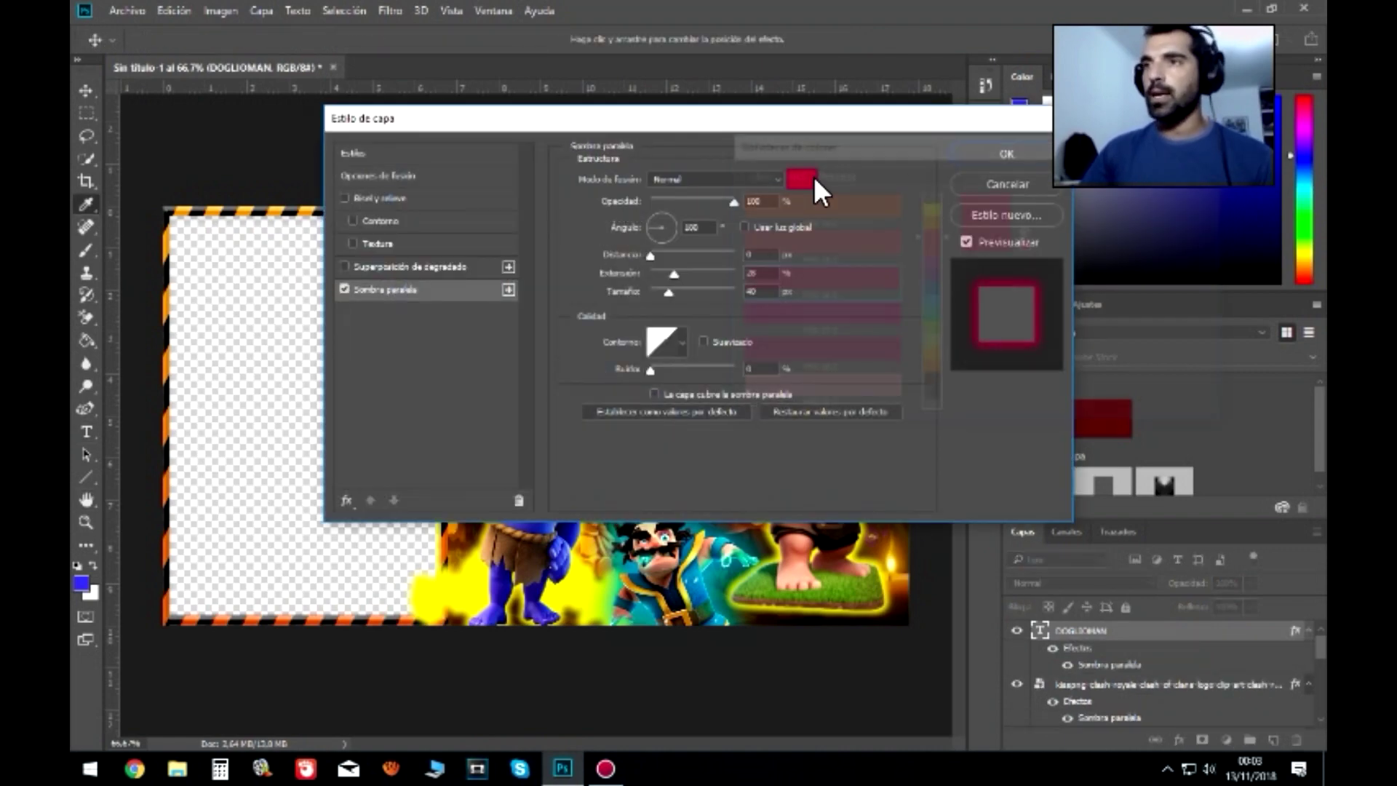
drag(933, 233, 933, 208)
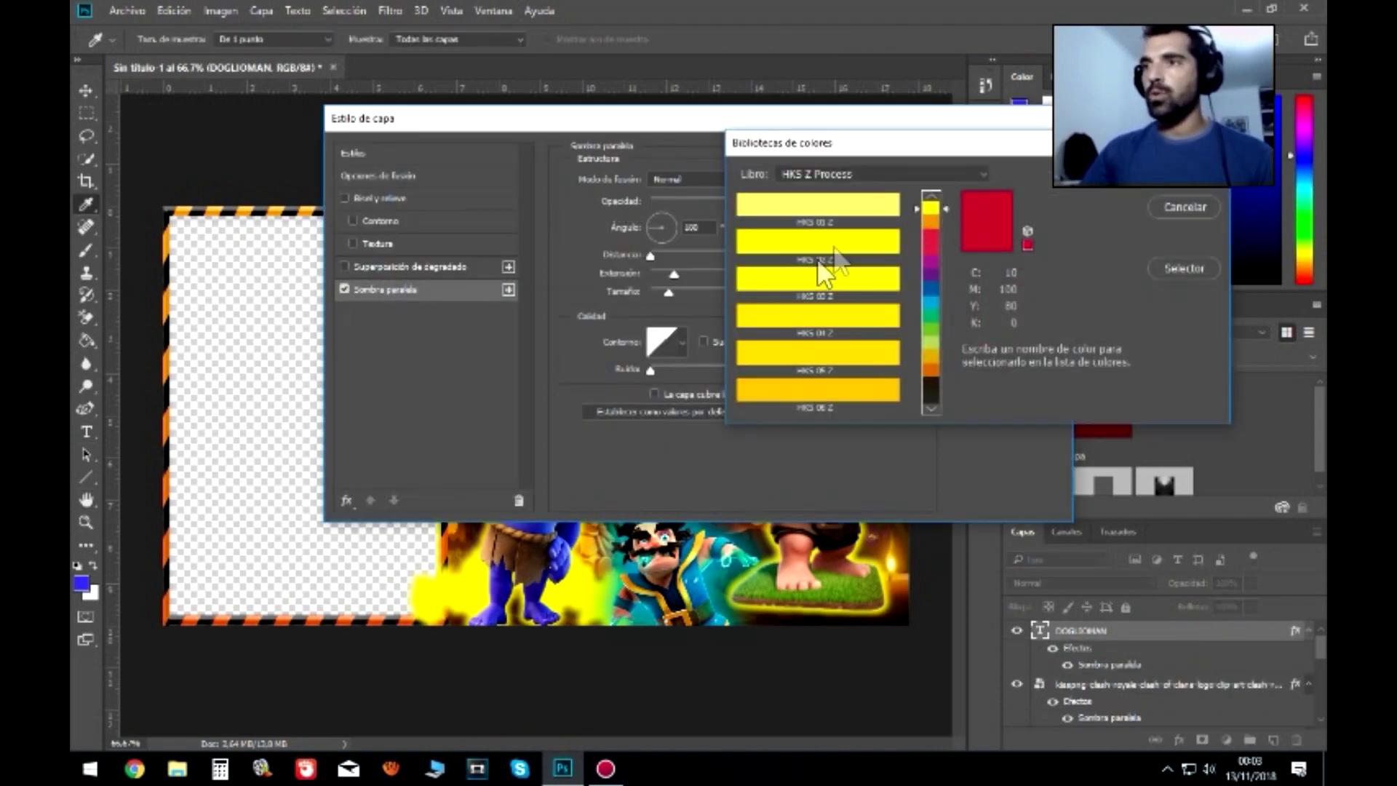
click(815, 314)
click(1154, 176)
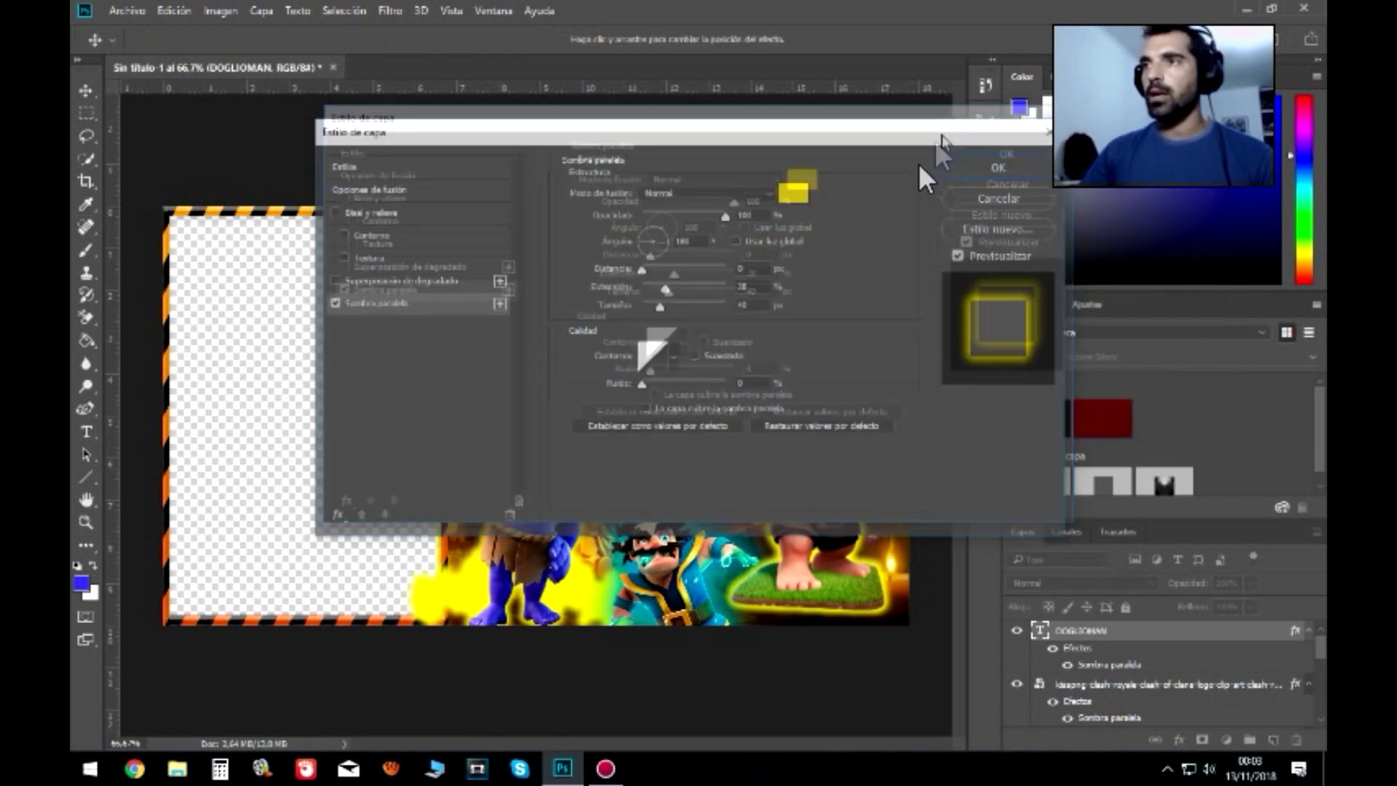
drag(918, 163, 767, 375)
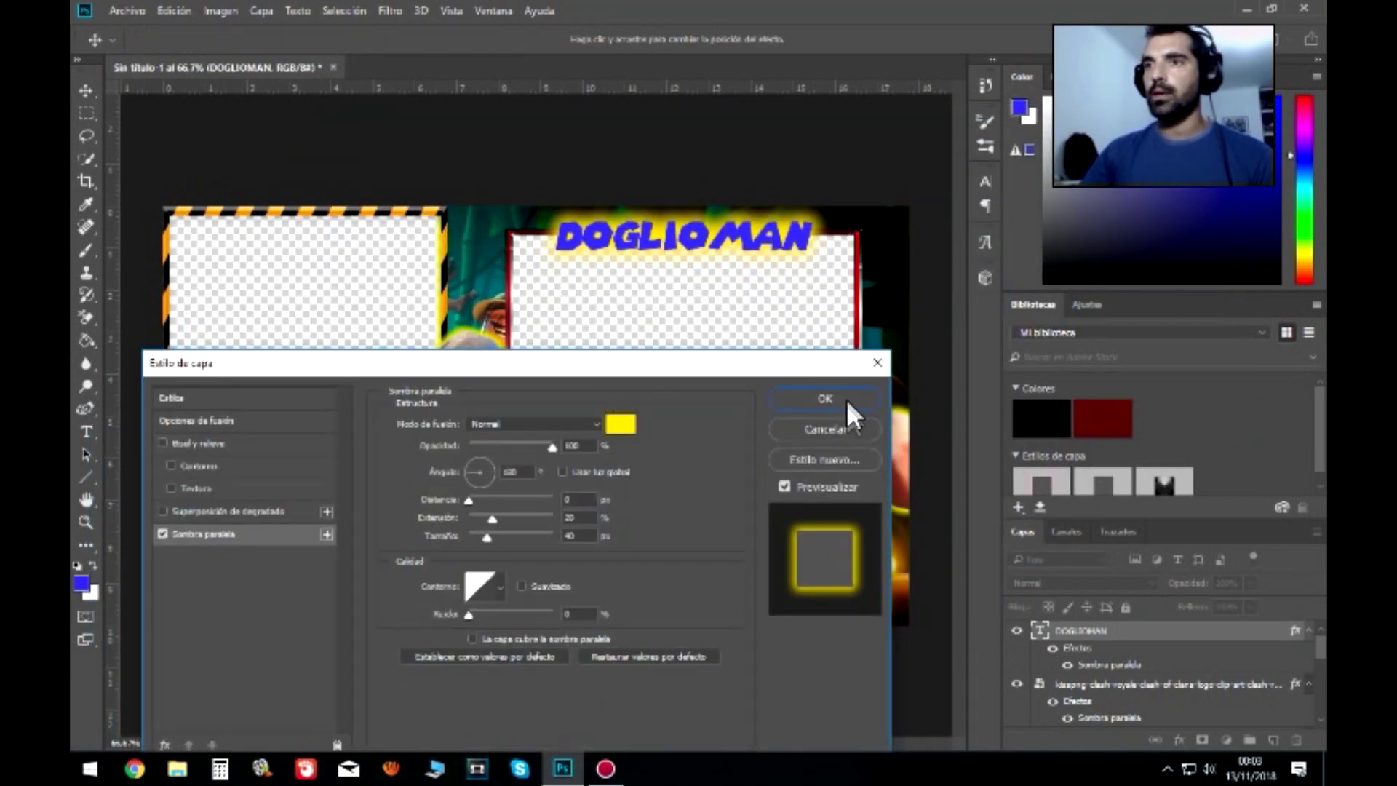
click(825, 398)
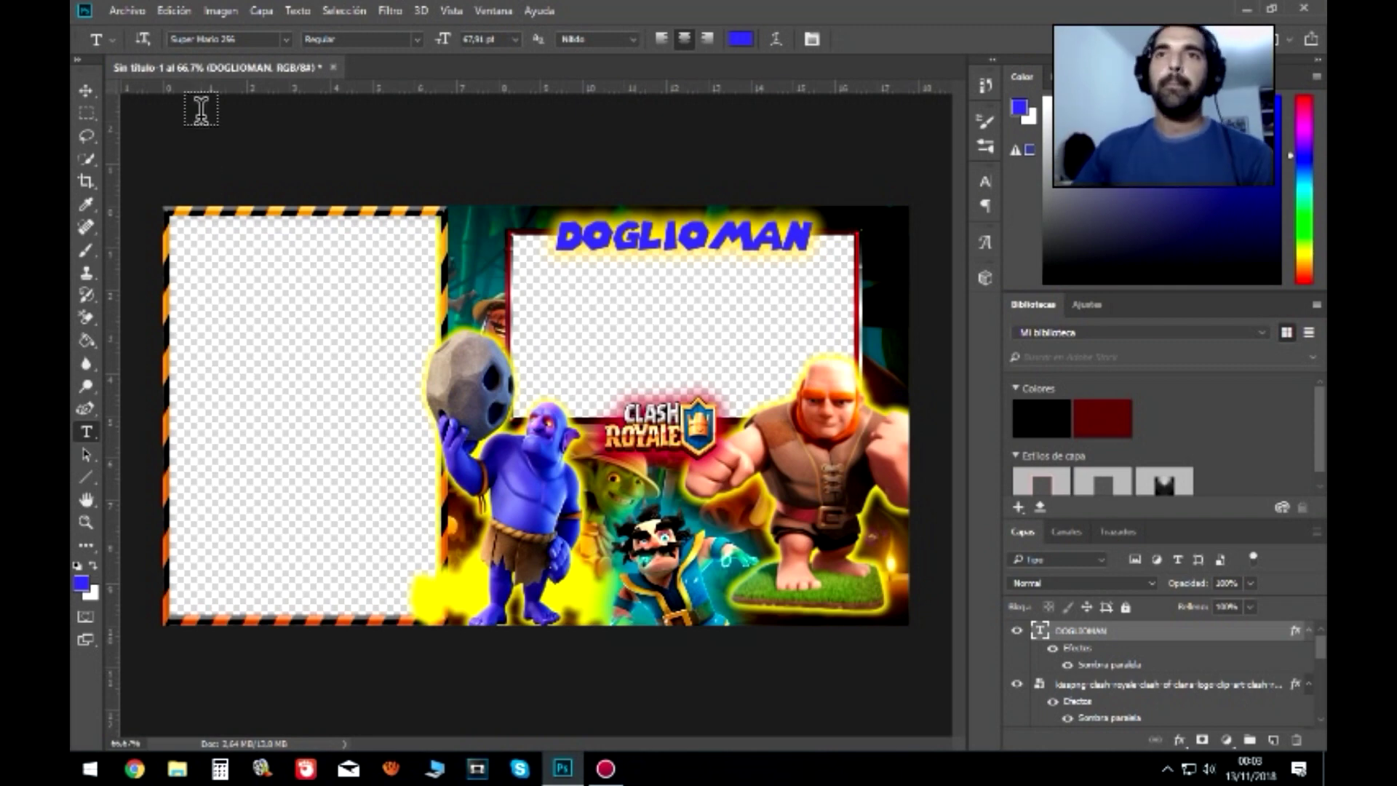
click(123, 7)
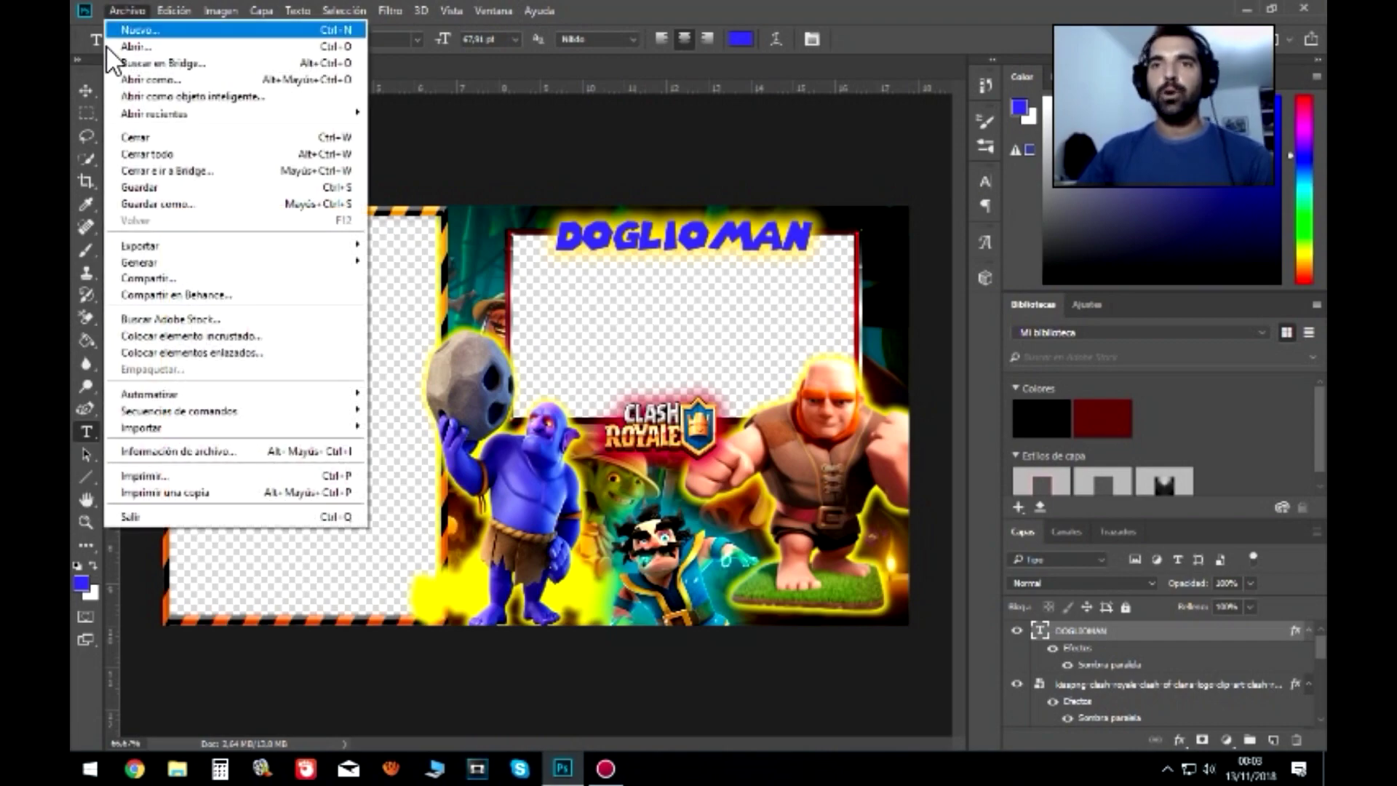
mouse_move(163, 307)
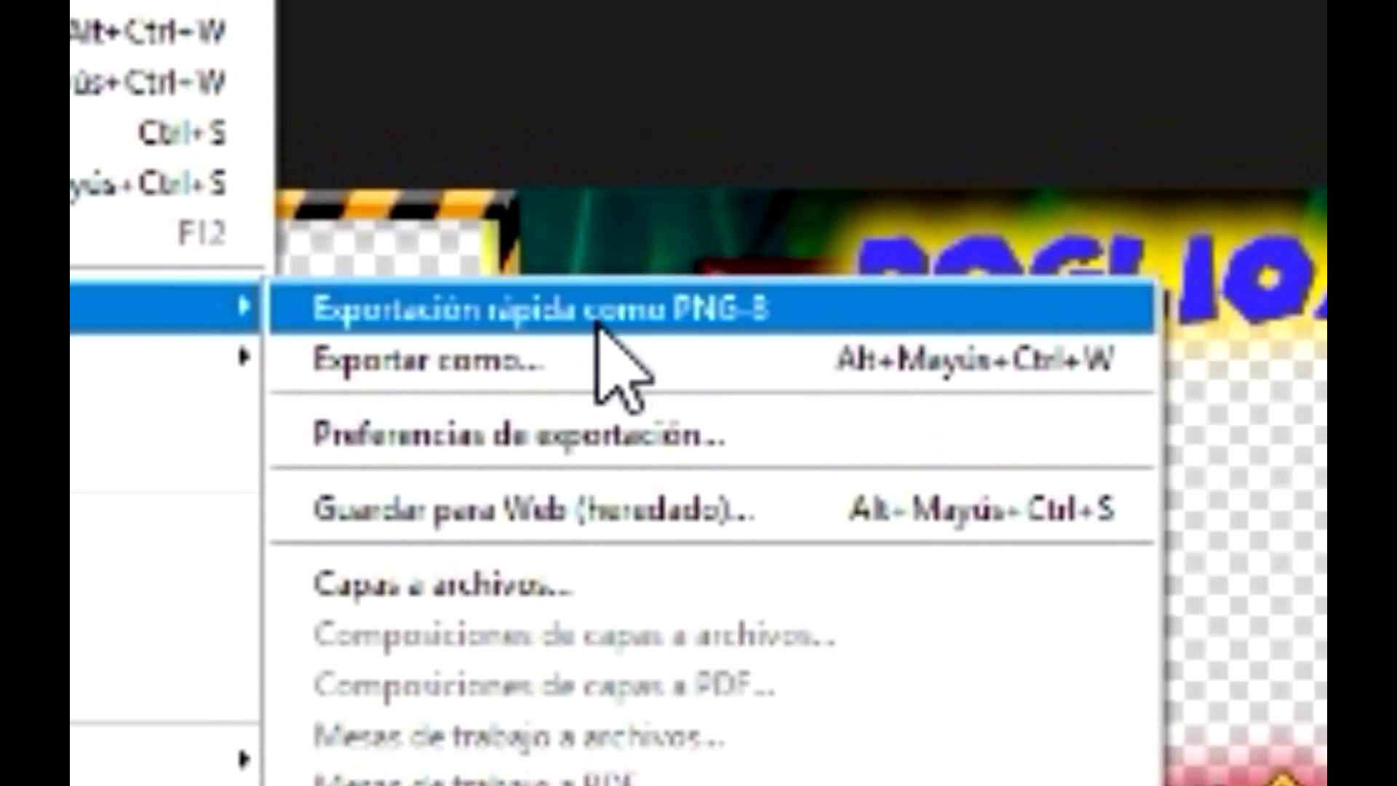
- Quick Export the overlay as PNG named OVERLAY CLASH into Descargas > CLASH ROYALE
click(684, 313)
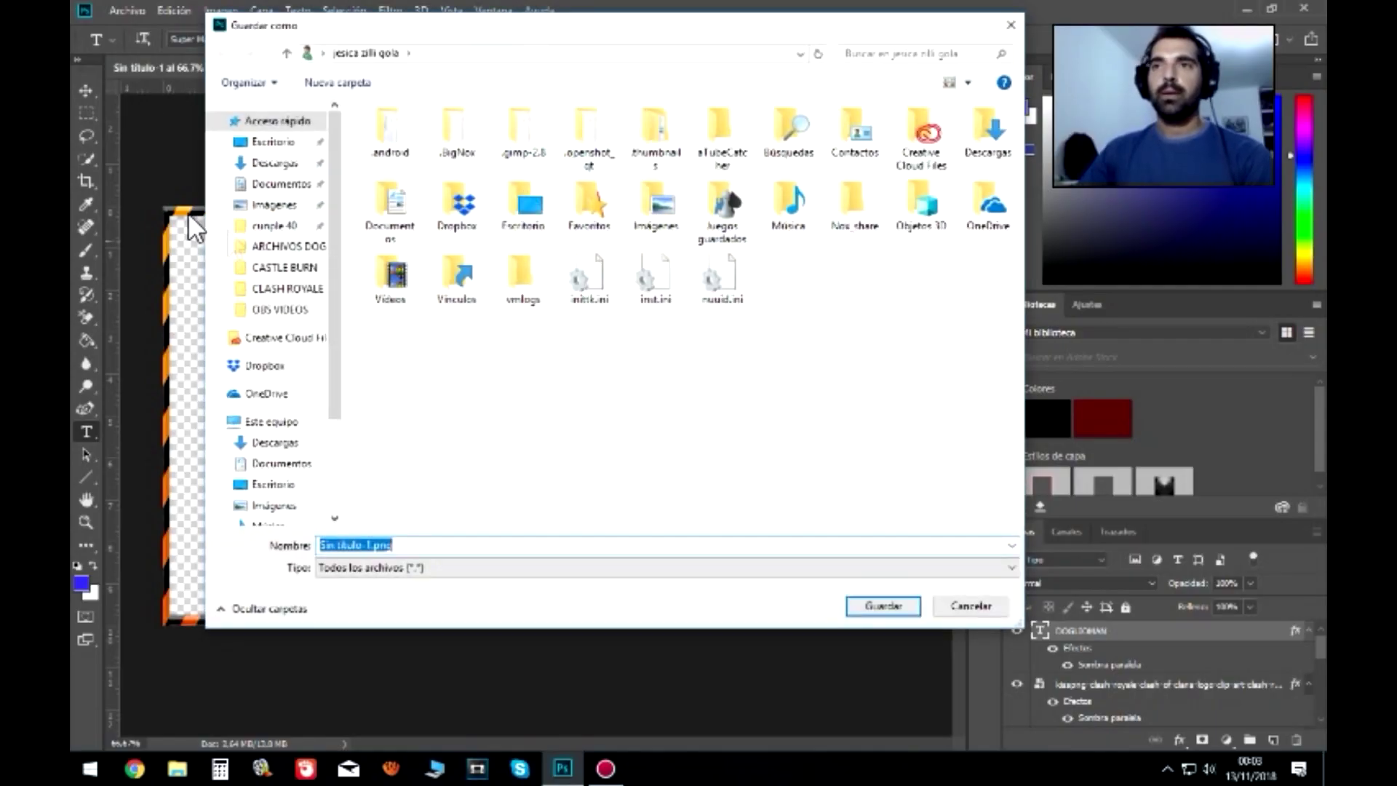
click(291, 288)
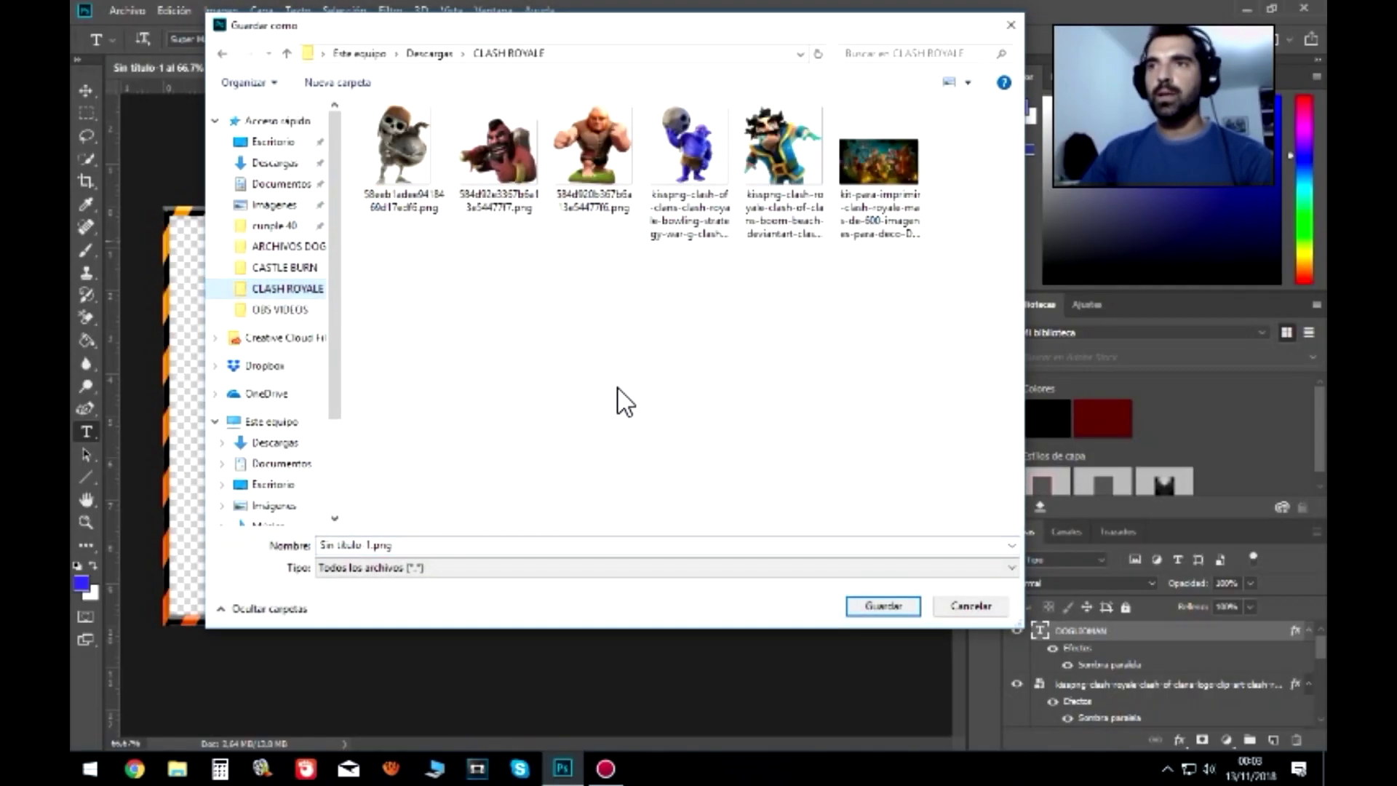
click(288, 539)
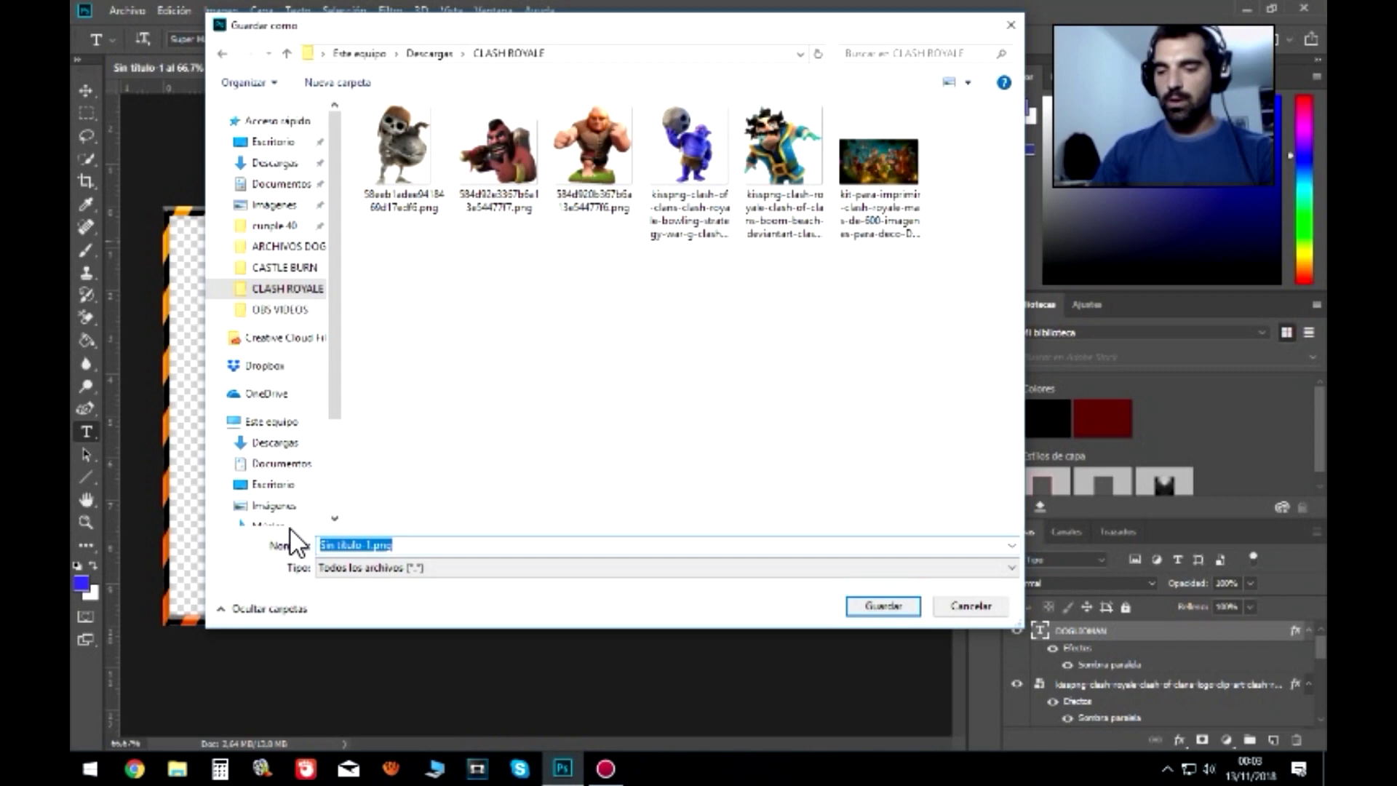
text(CM)
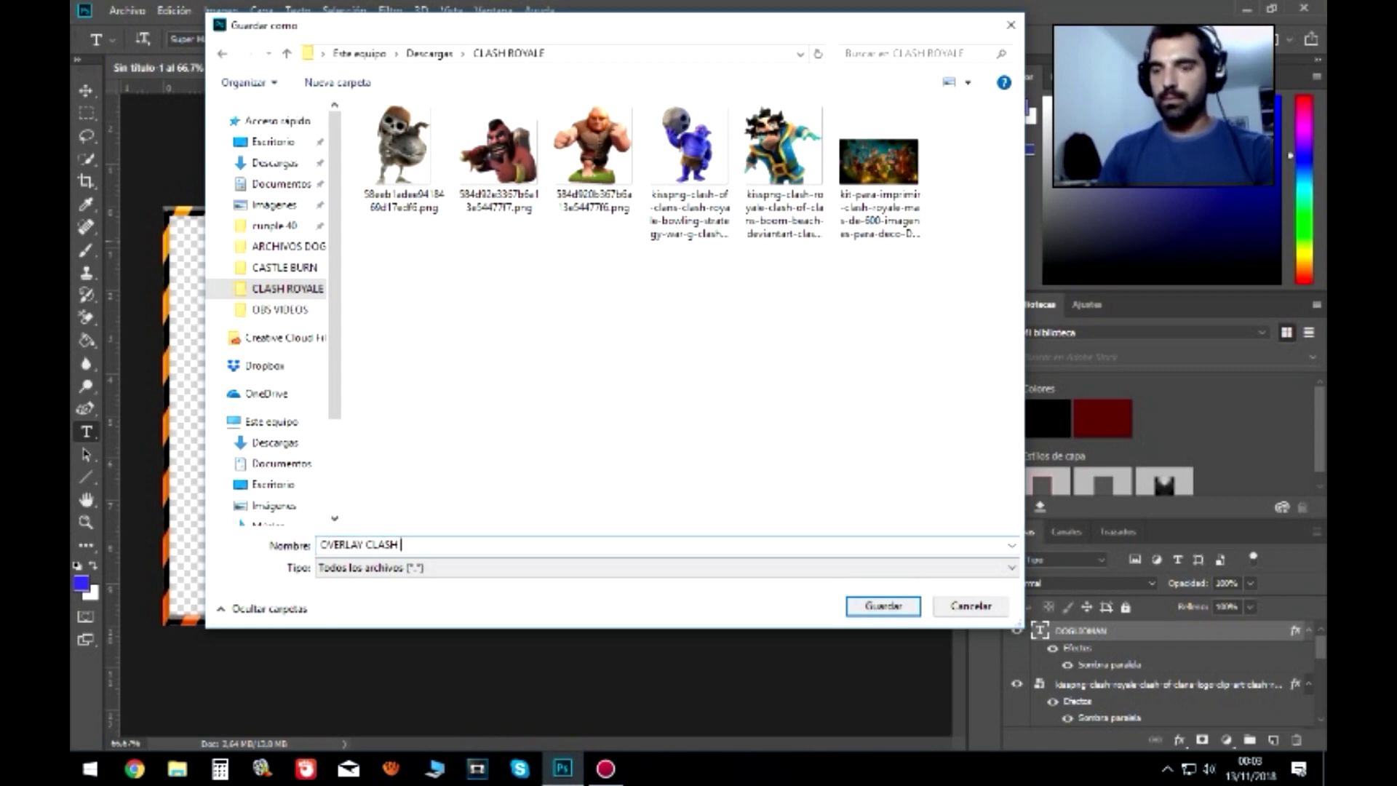
click(859, 607)
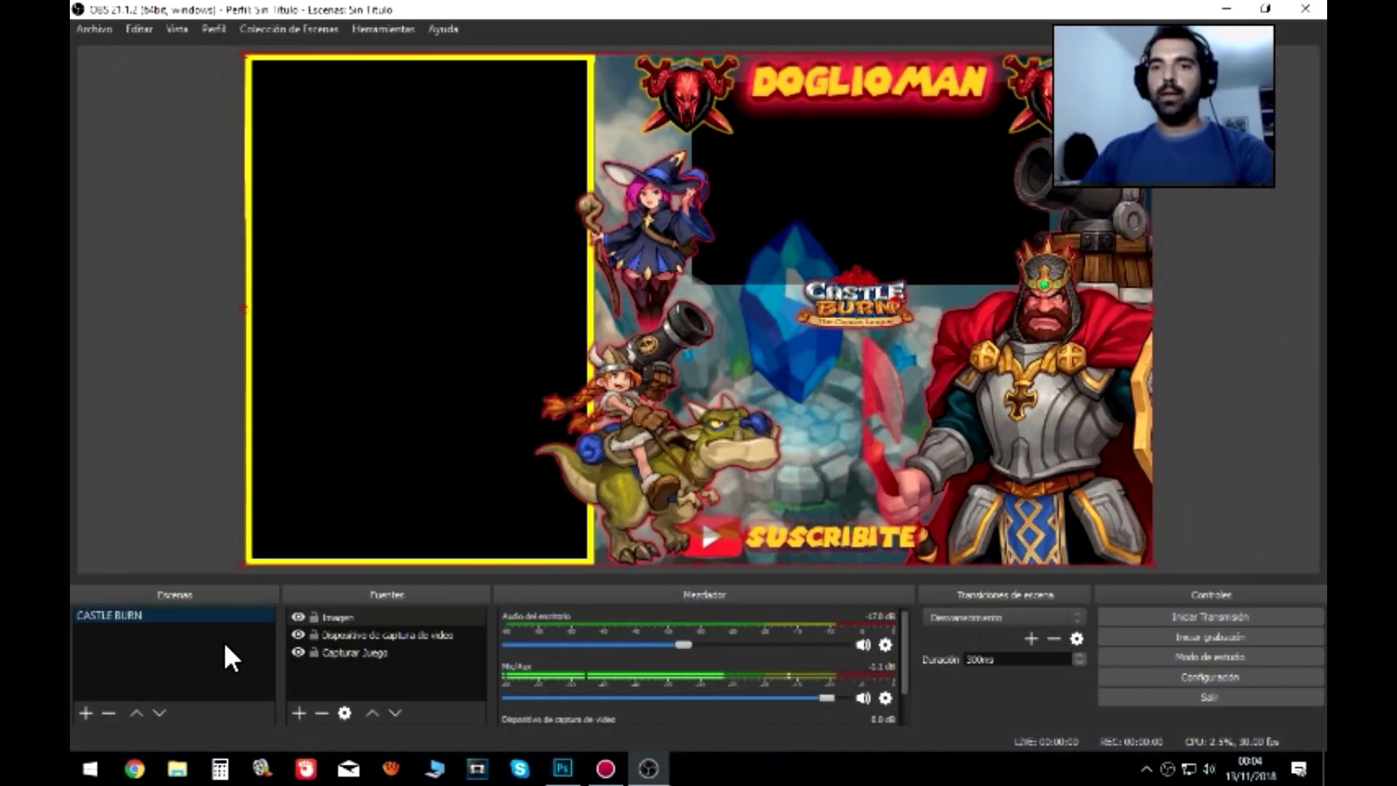
- Add a new OBS scene named CLASH R
right_click(223, 635)
click(237, 648)
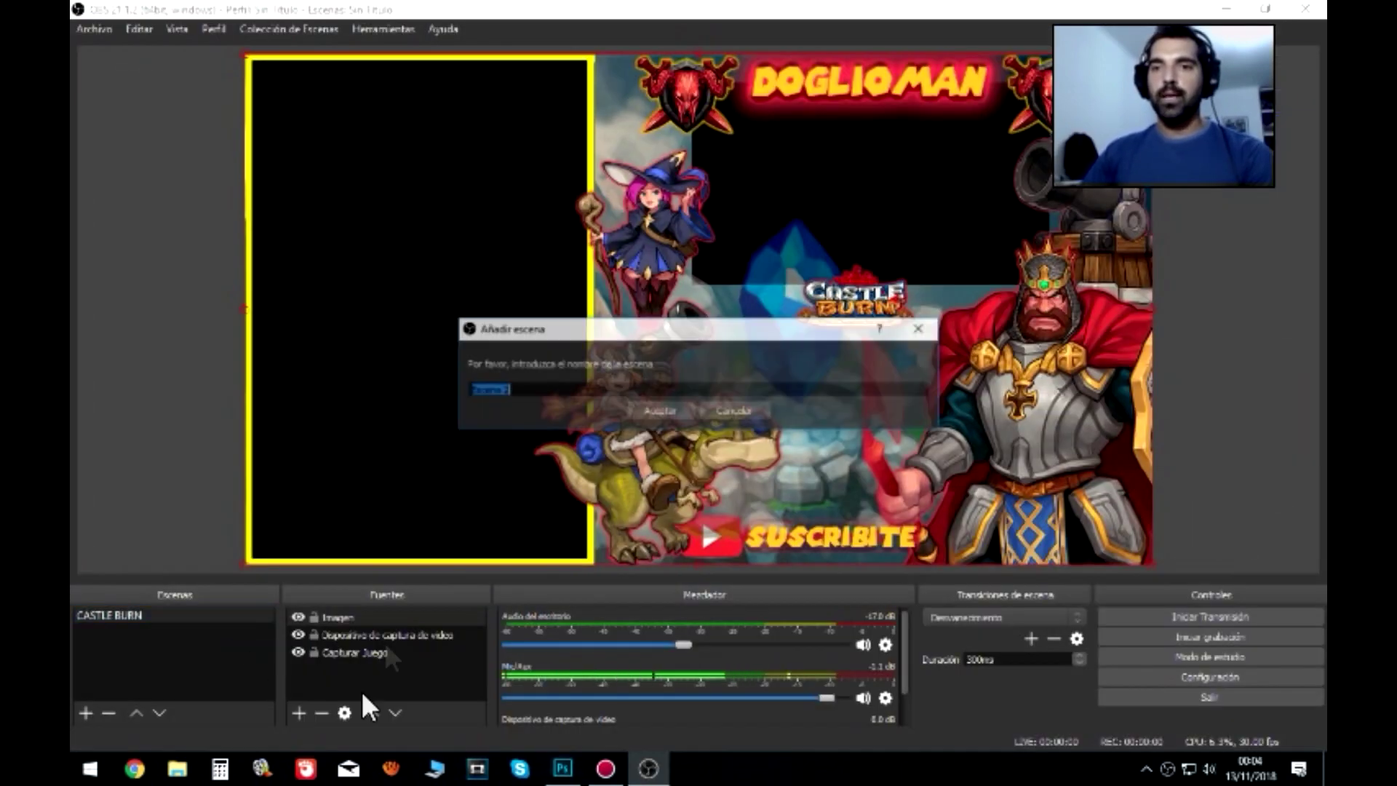
text(CLASH R)
click(668, 409)
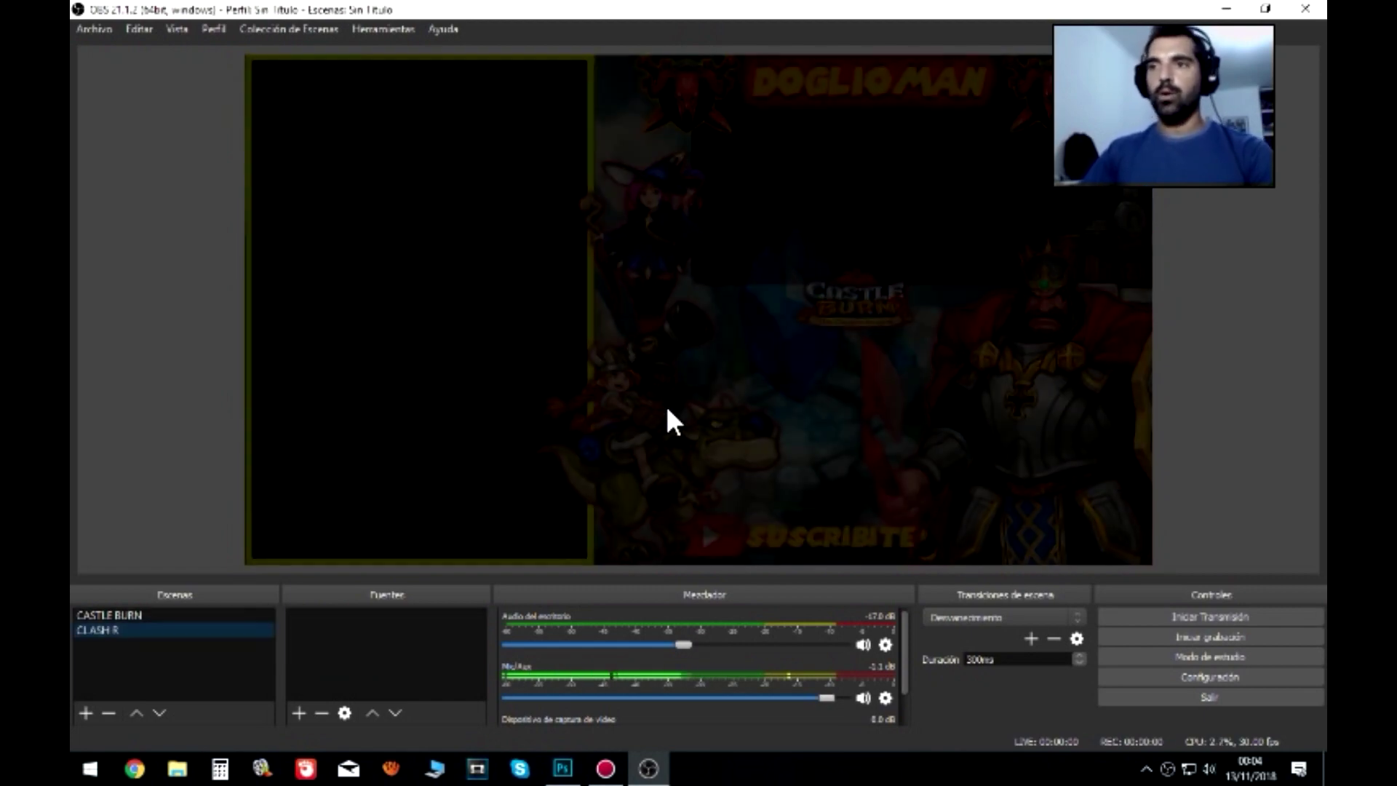
- Add an image source loading OVERLAY CLASH R.png from the CLASH ROYALE folder
right_click(409, 649)
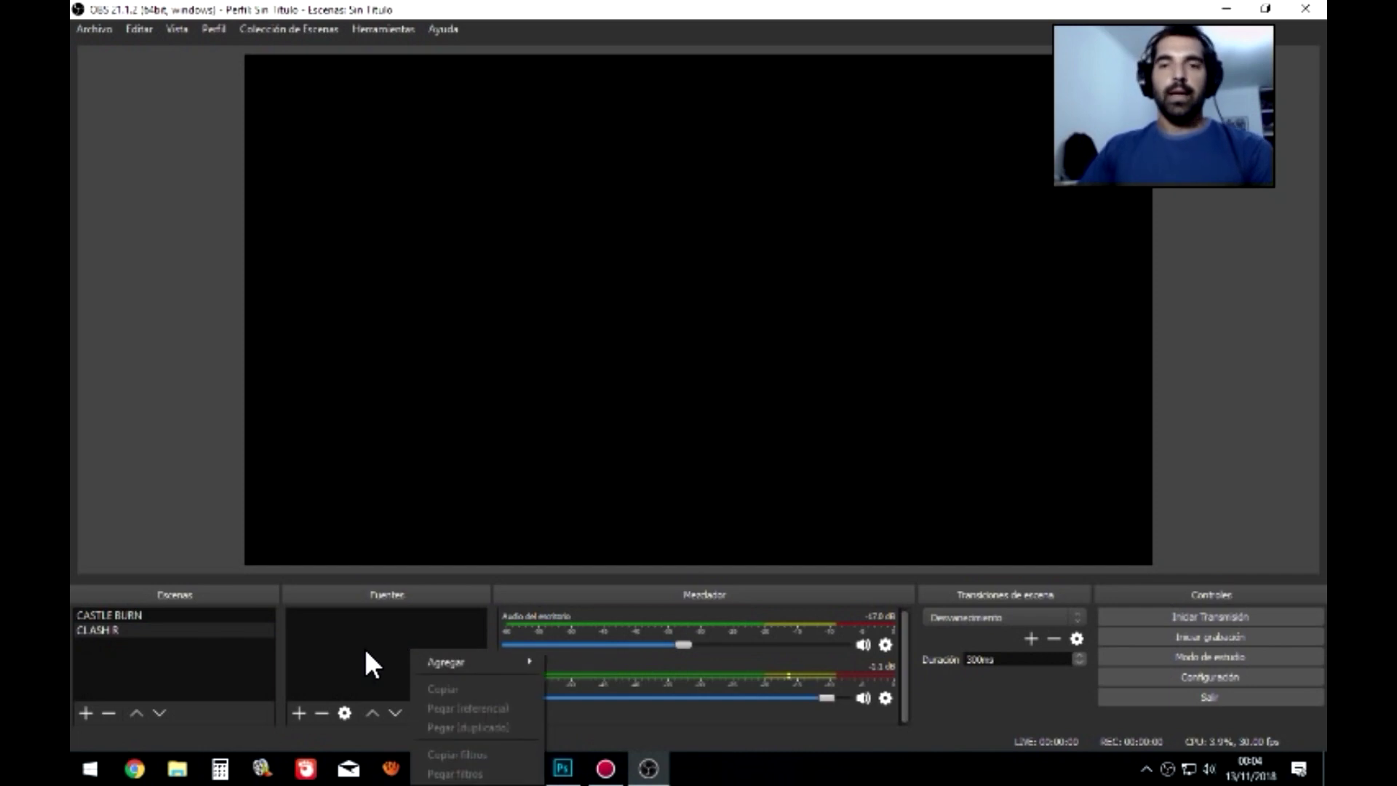
mouse_move(470, 661)
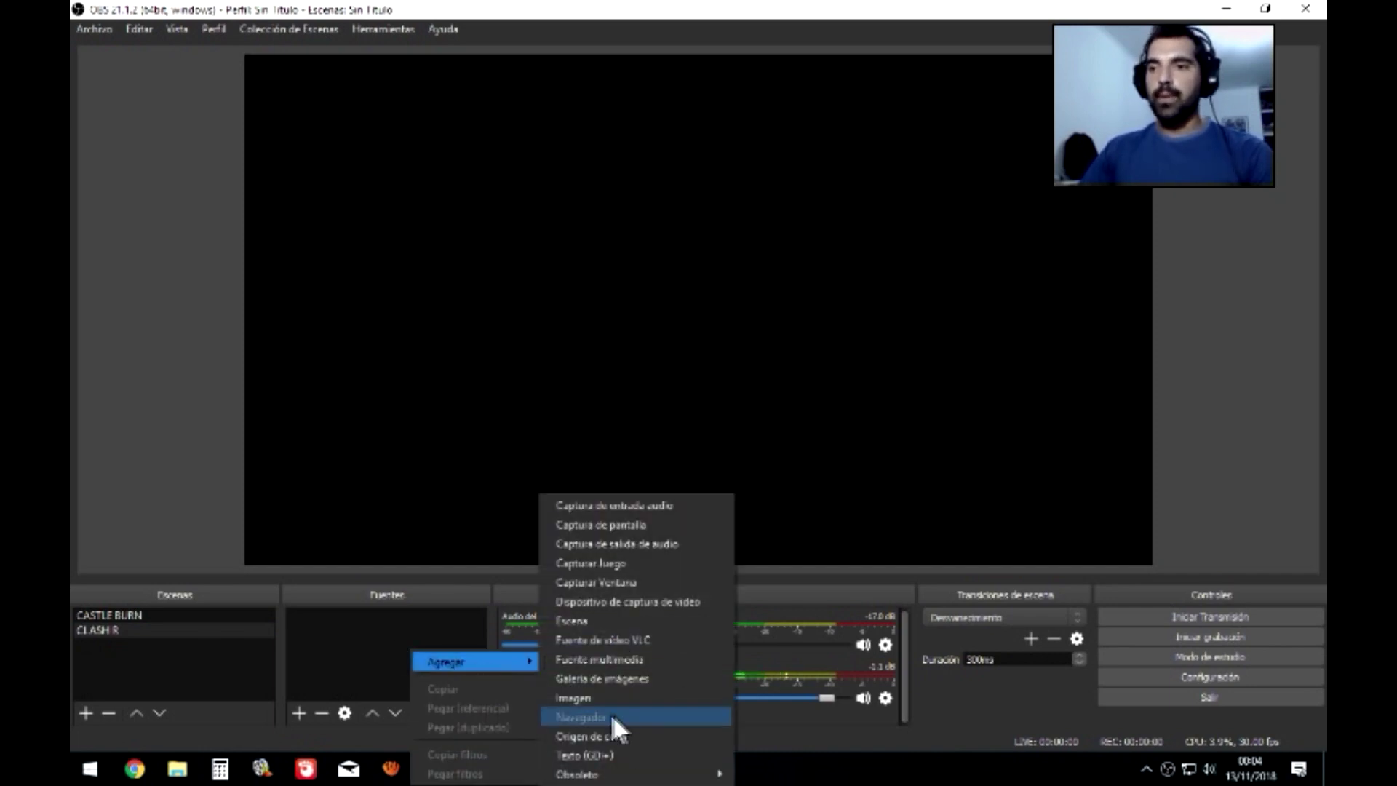
click(610, 699)
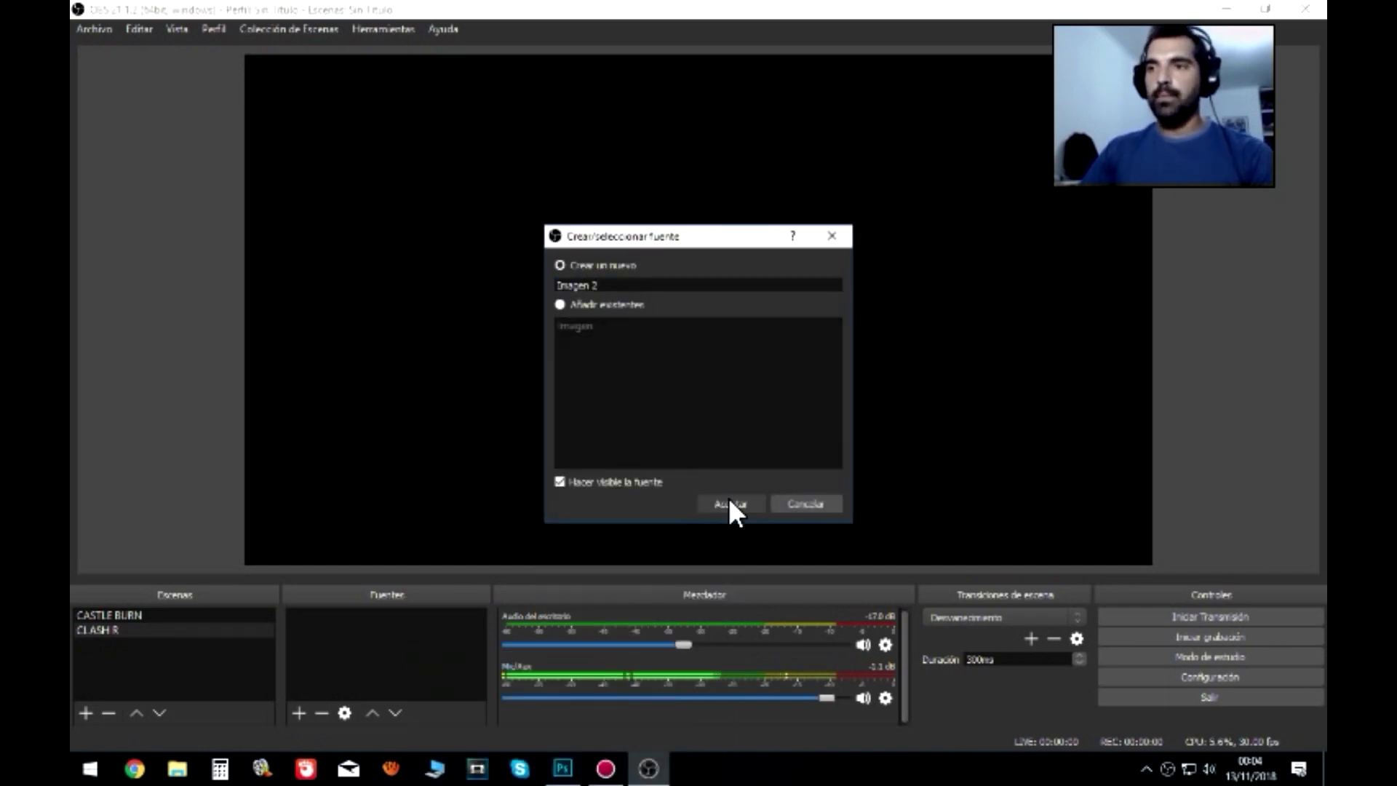
click(729, 502)
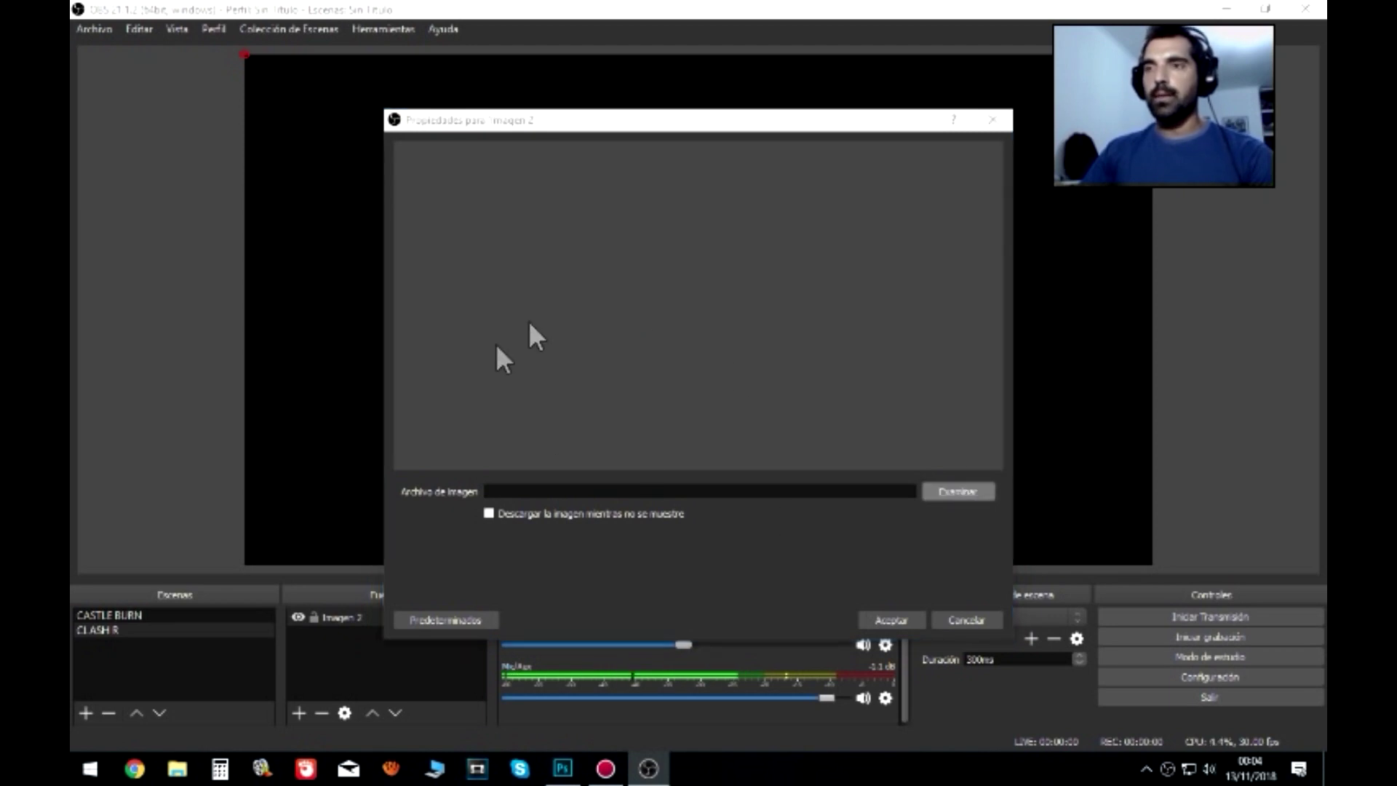
key(space)
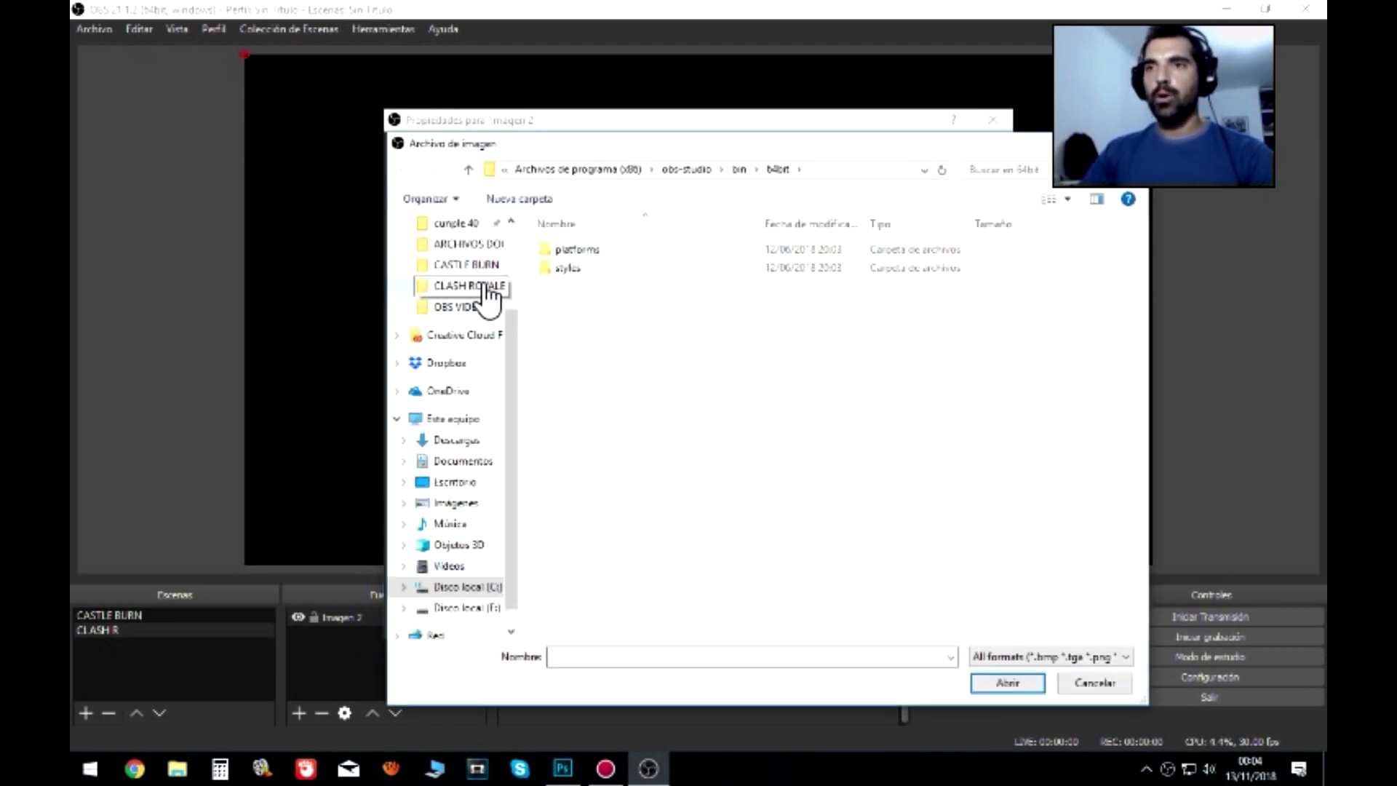
click(470, 285)
click(580, 429)
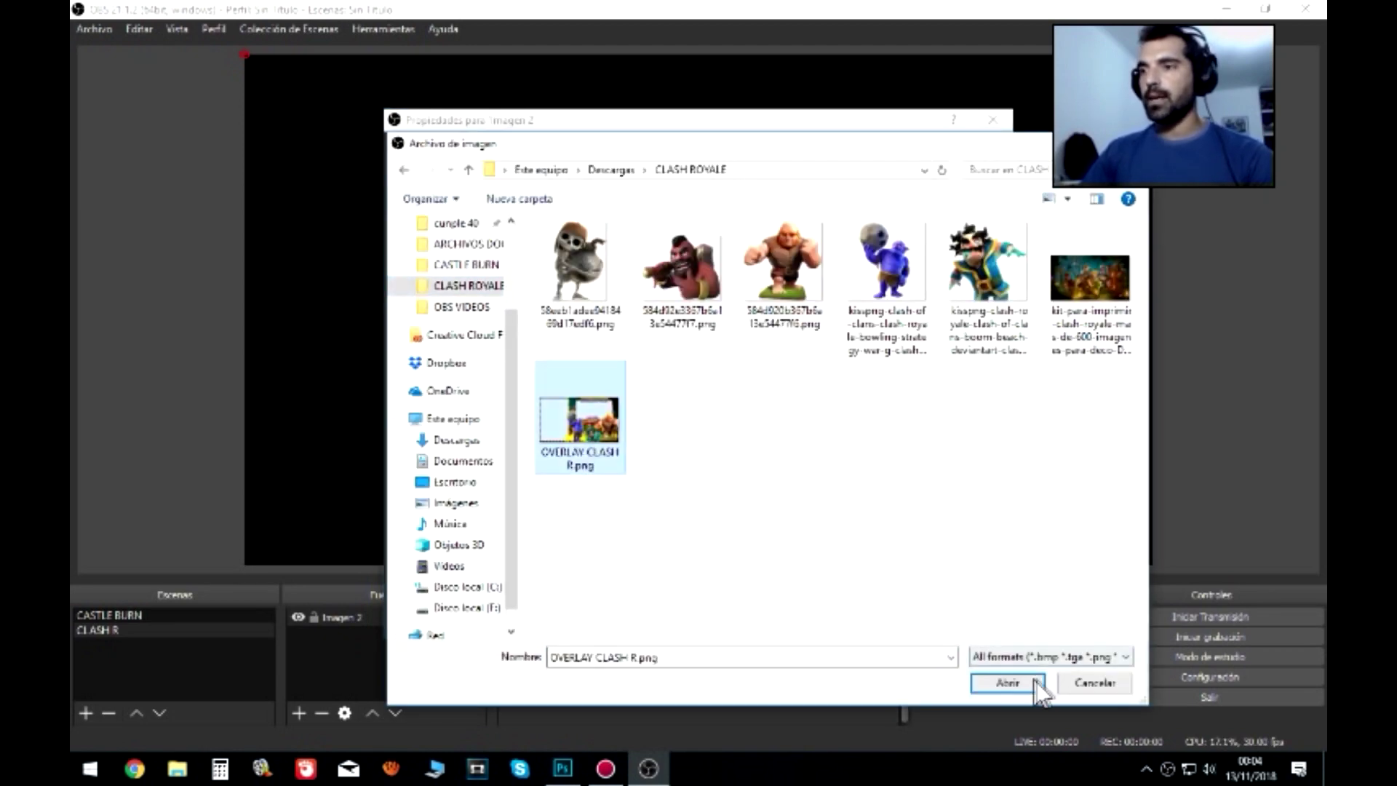
click(1036, 681)
click(892, 620)
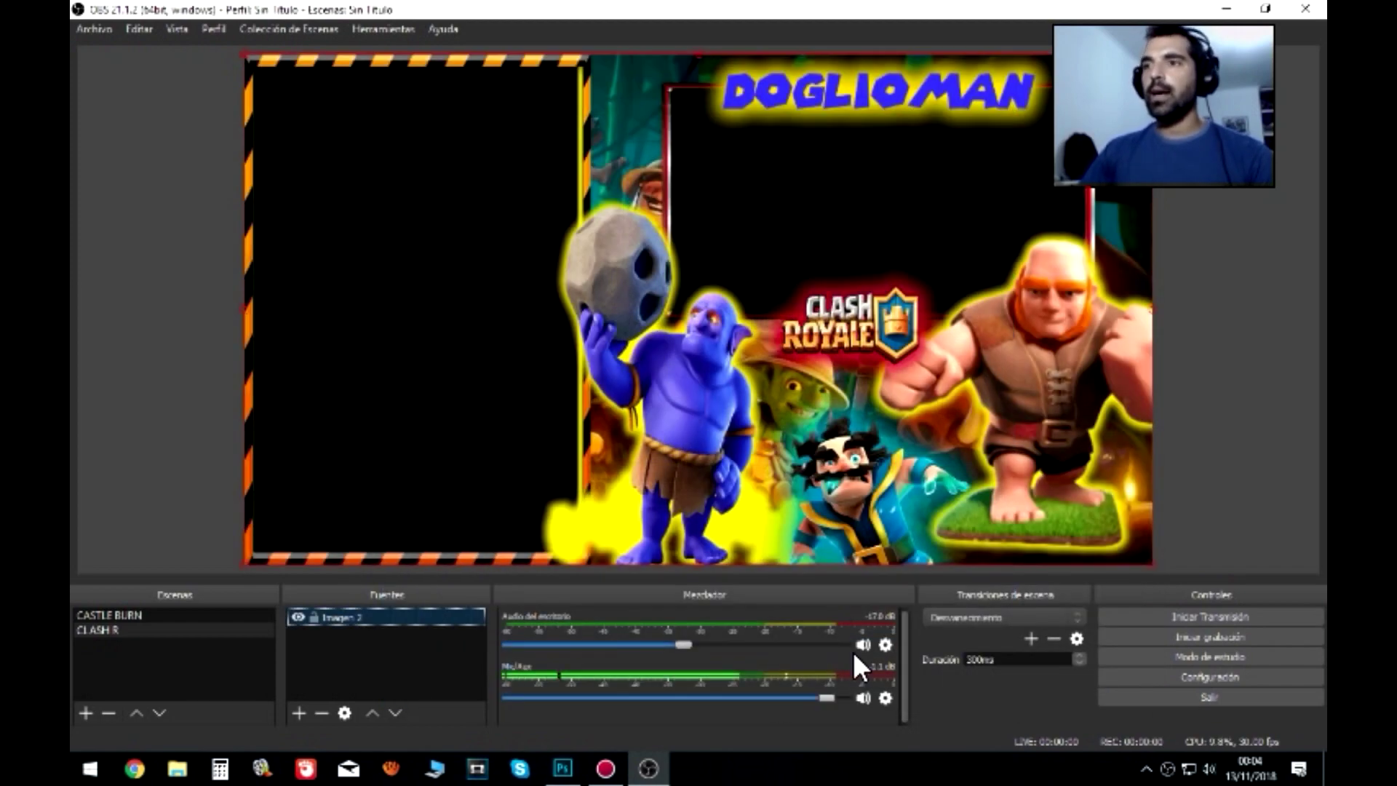